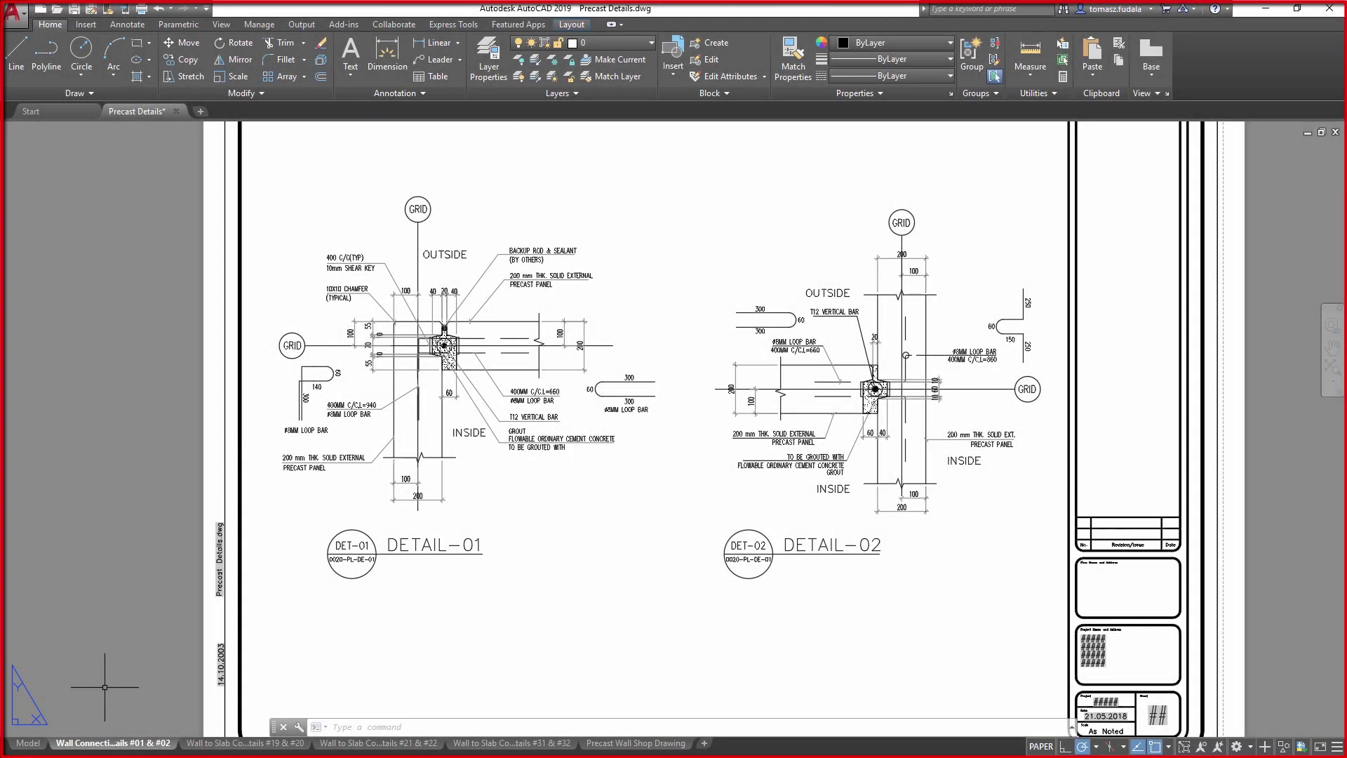
Step: Page through the Wall to Slab #19 & #20 and #31 & #32 layouts to the Precast Wall Shop Drawing
left_click(225, 743)
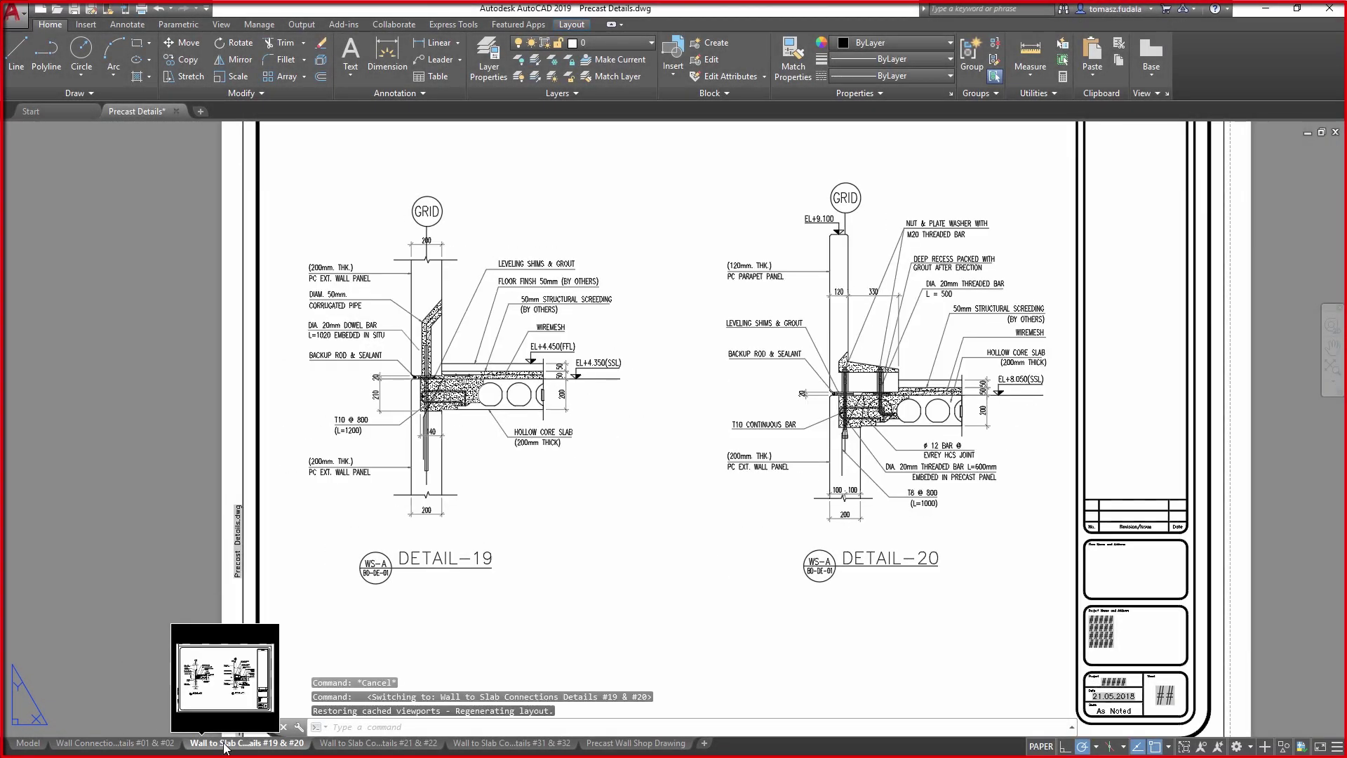
left_click(507, 744)
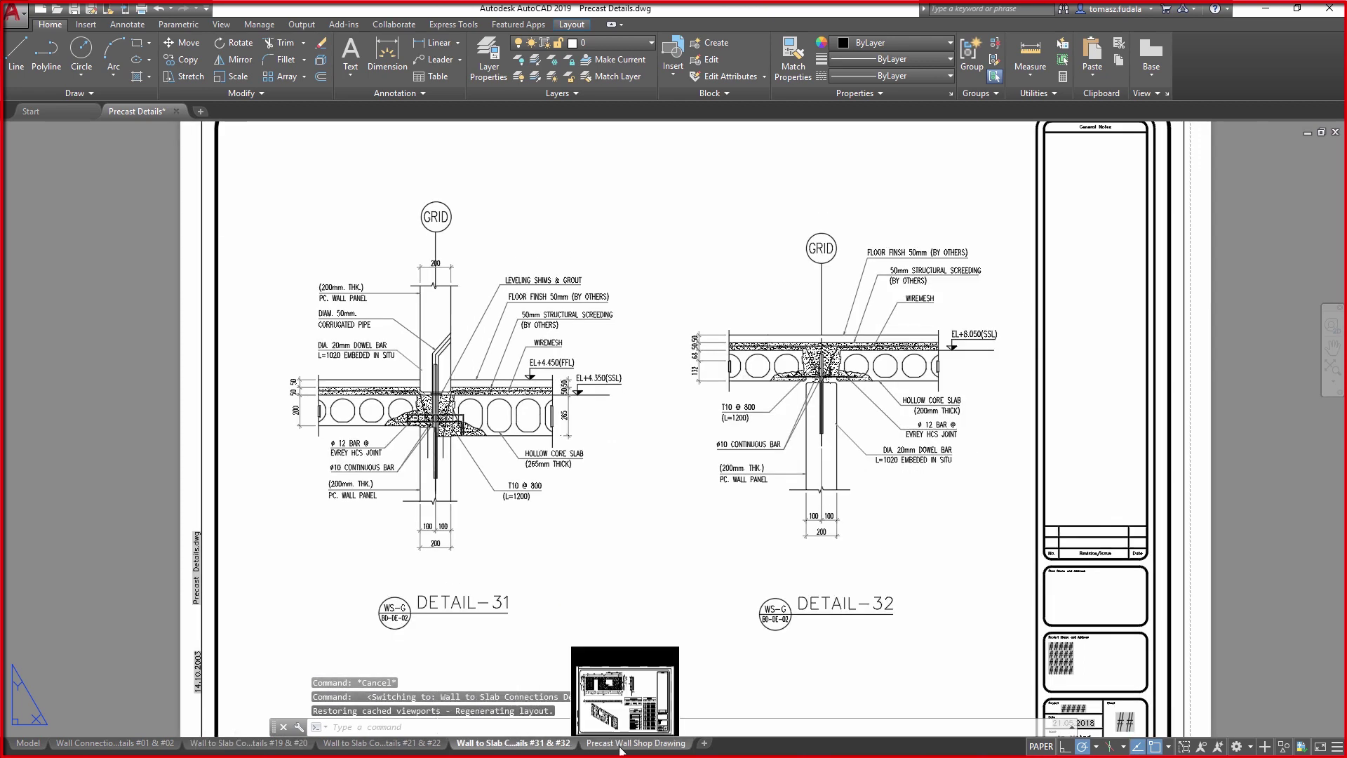
left_click(636, 744)
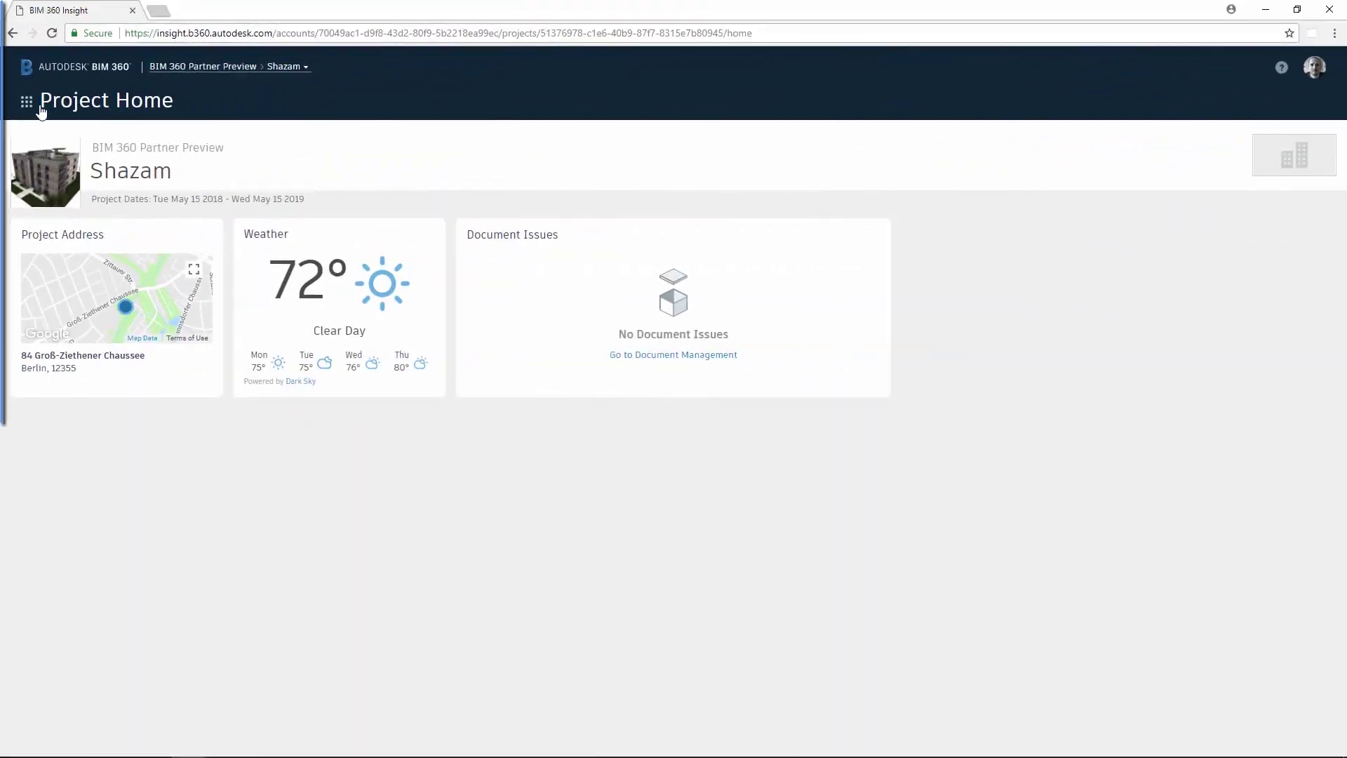
Step: Upload the Precast Details drawing from Project Shazam into Document Management and publish its sheets
left_click(27, 102)
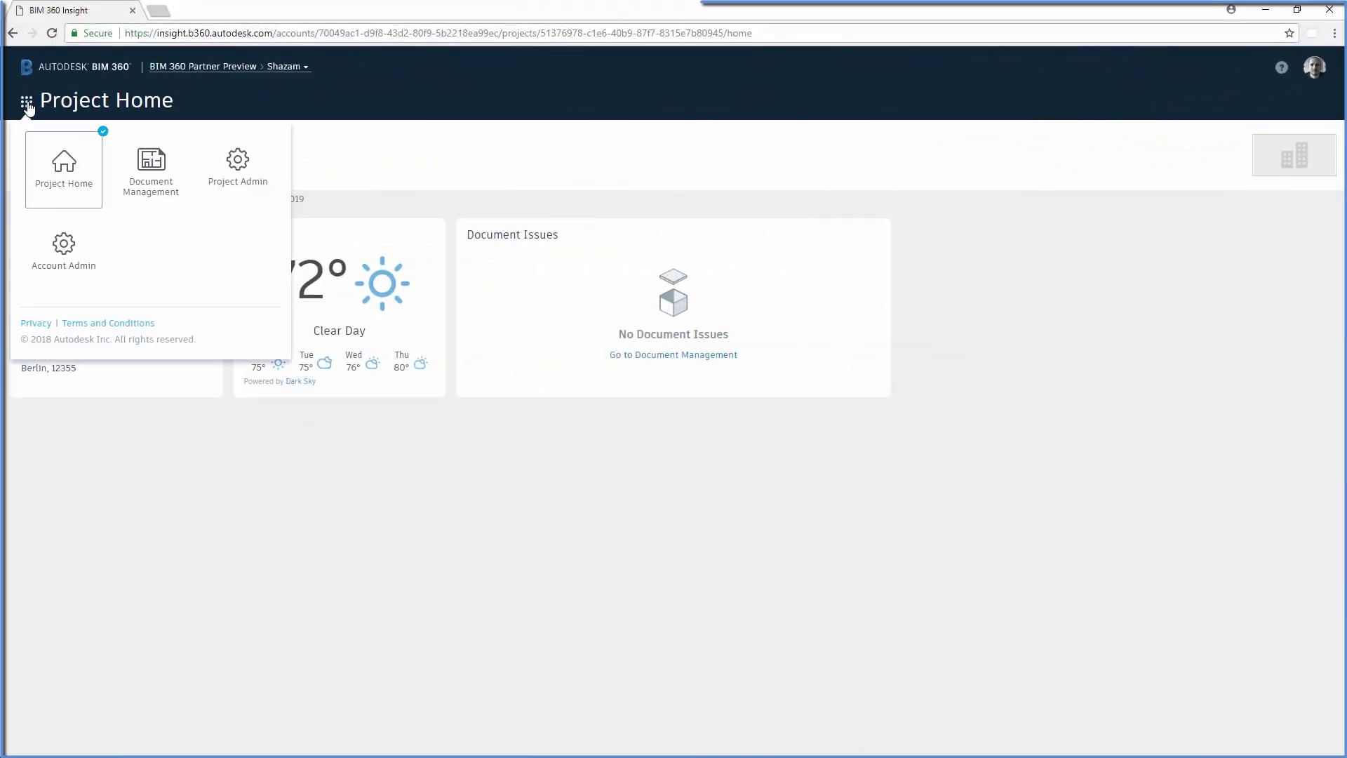
left_click(148, 174)
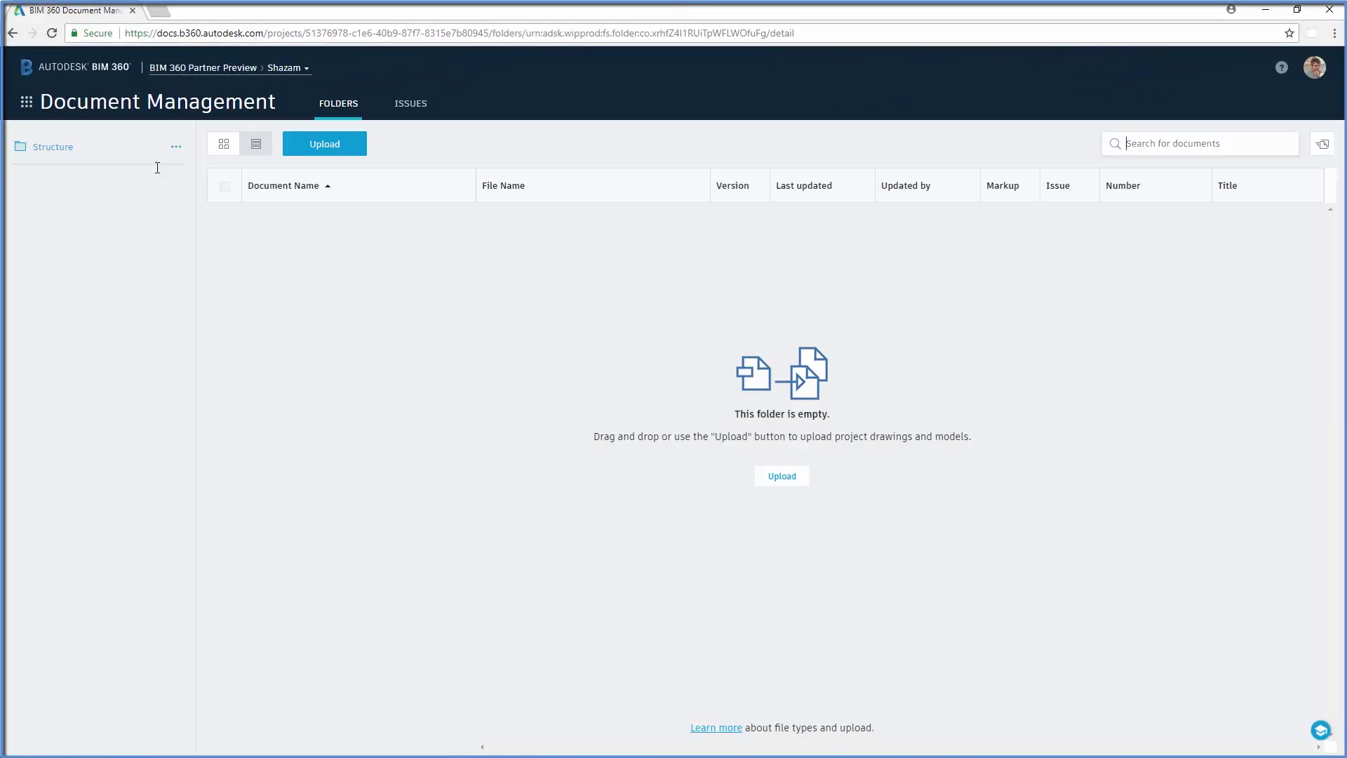
left_click(325, 144)
left_click(315, 168)
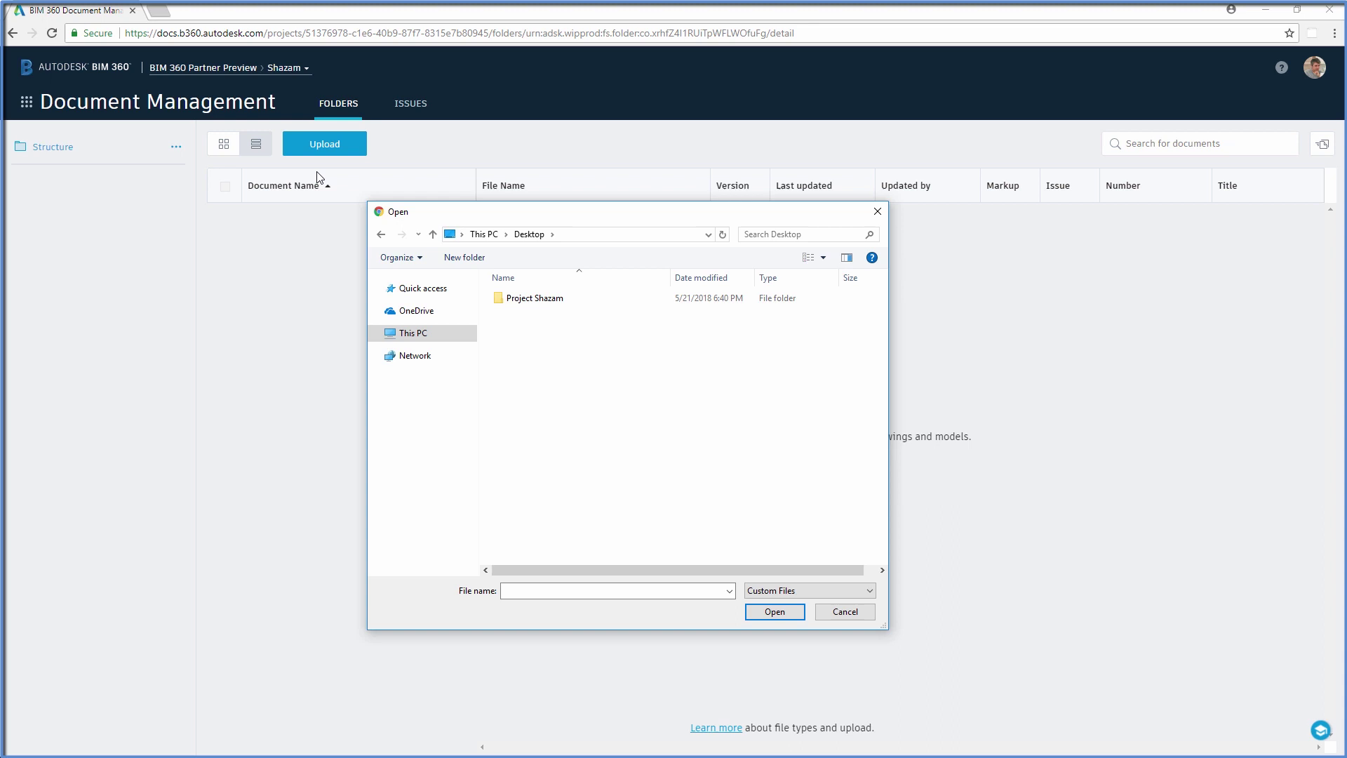
double_click(535, 299)
left_click(532, 298)
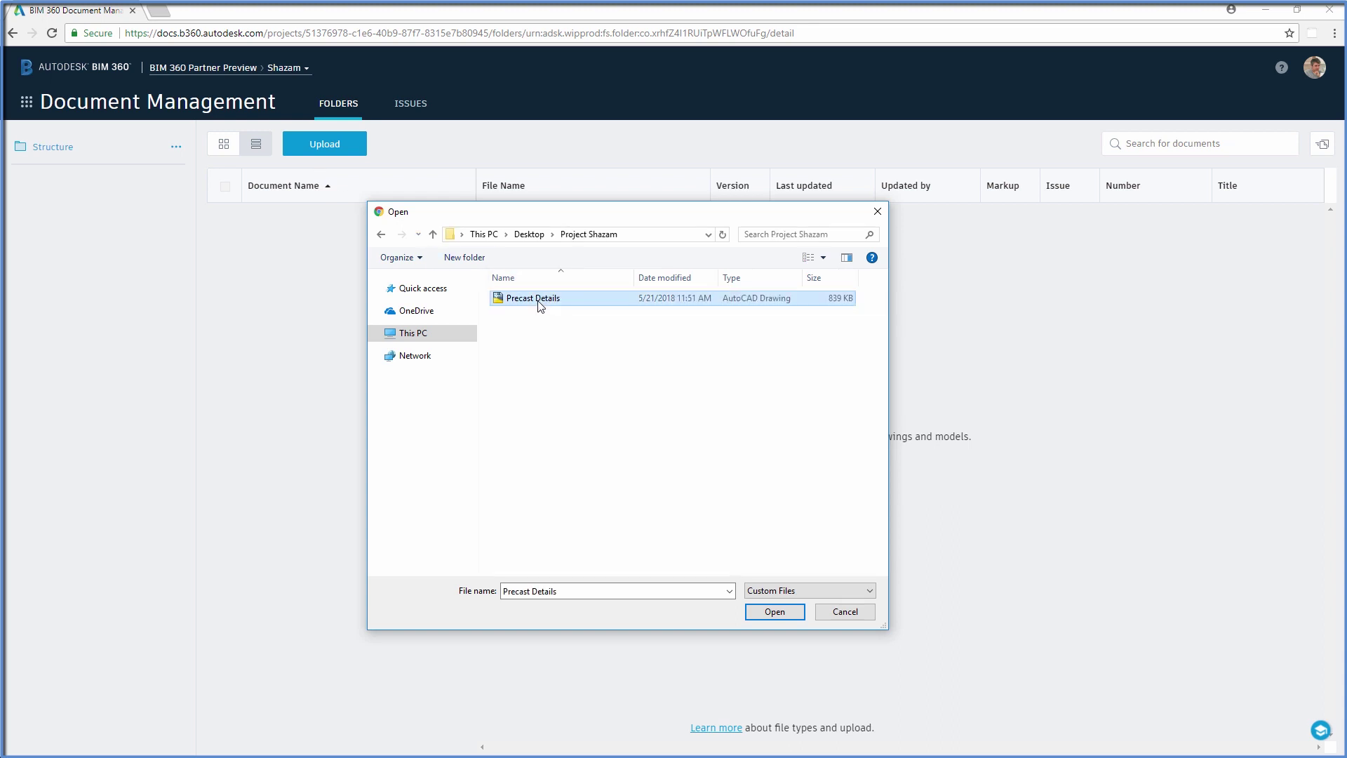
left_click(776, 613)
left_click(915, 566)
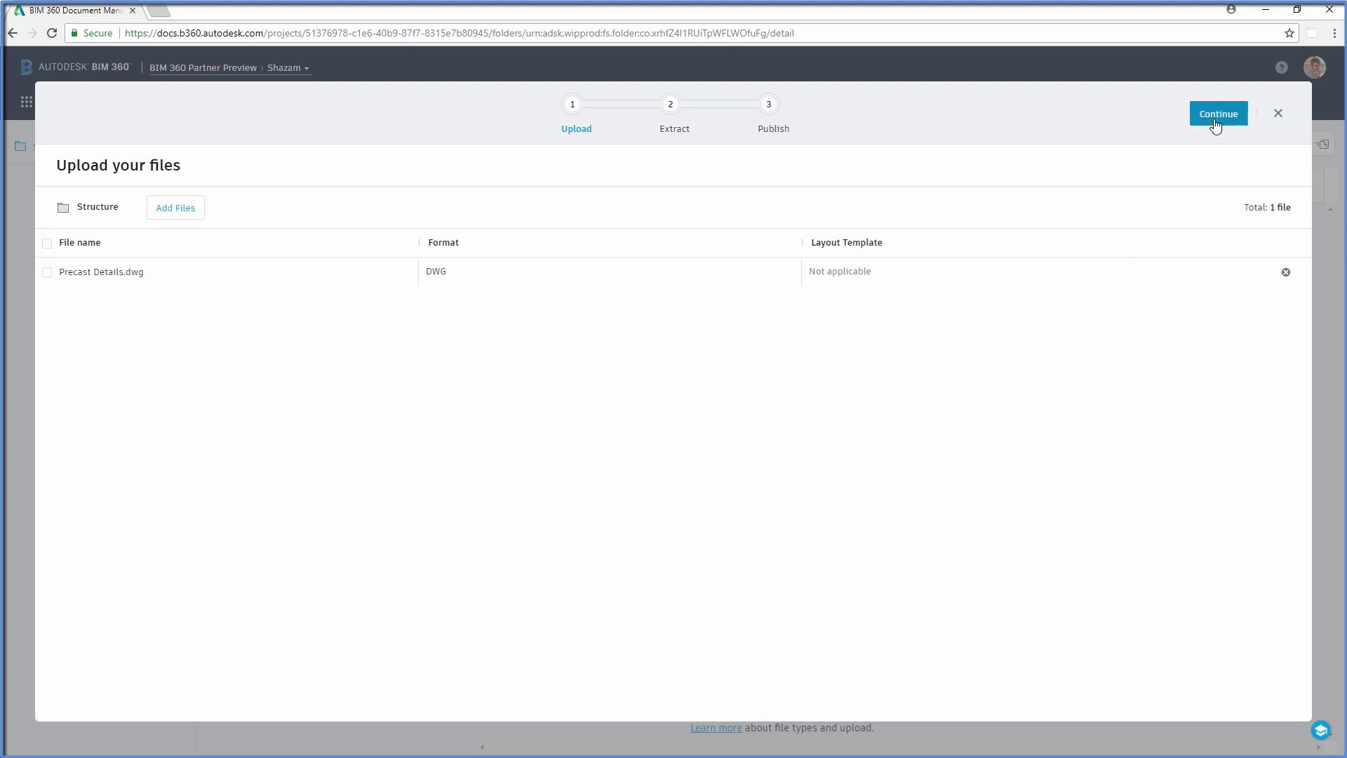
left_click(1218, 113)
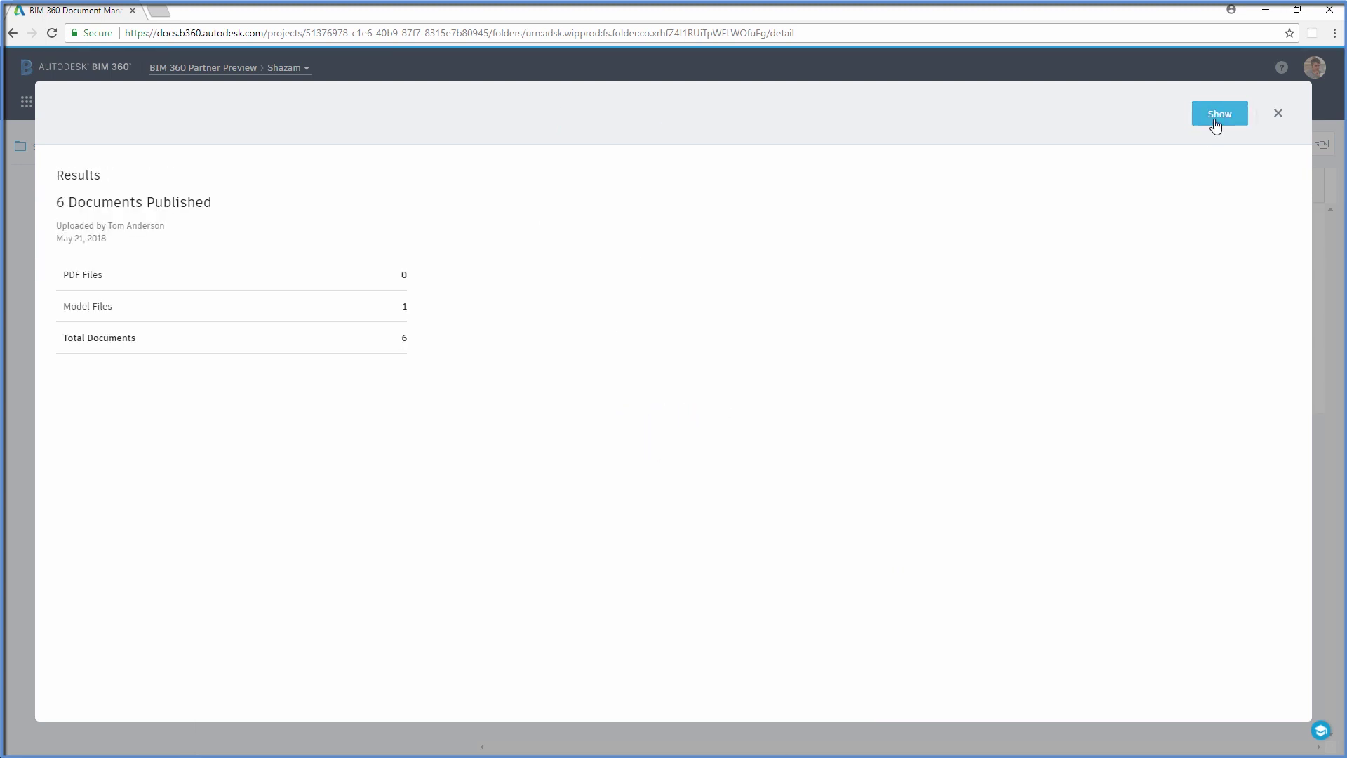
Step: Show the newly published documents as thumbnails in the Plans > Structure folder
left_click(1217, 118)
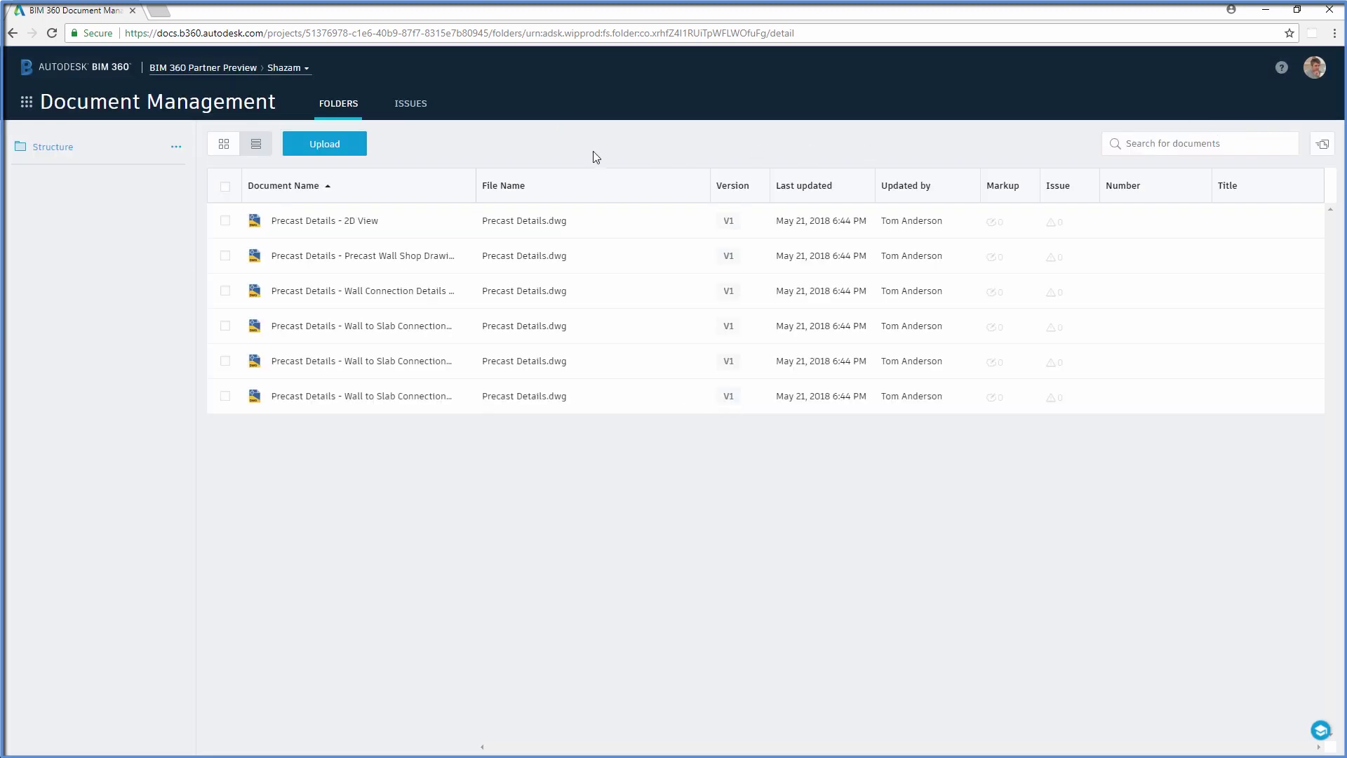
left_click(224, 143)
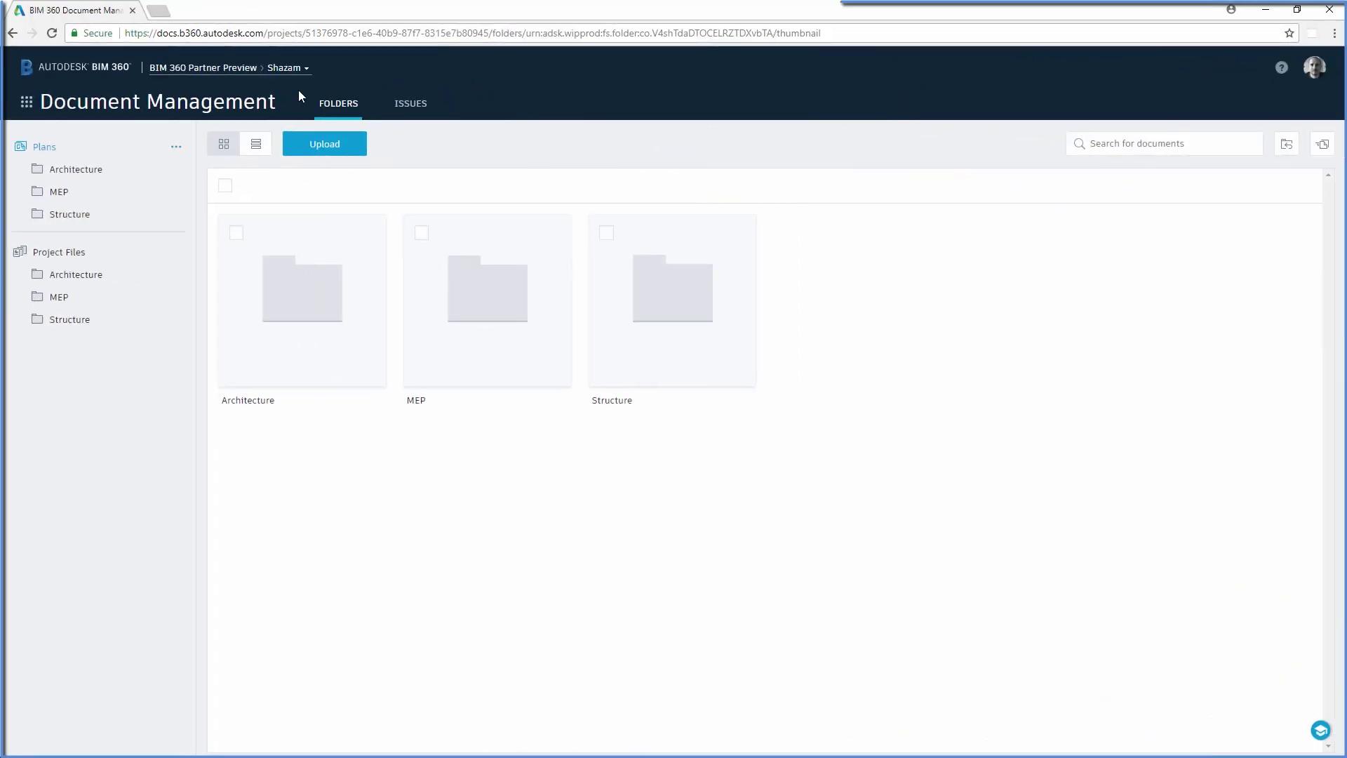
left_click(97, 219)
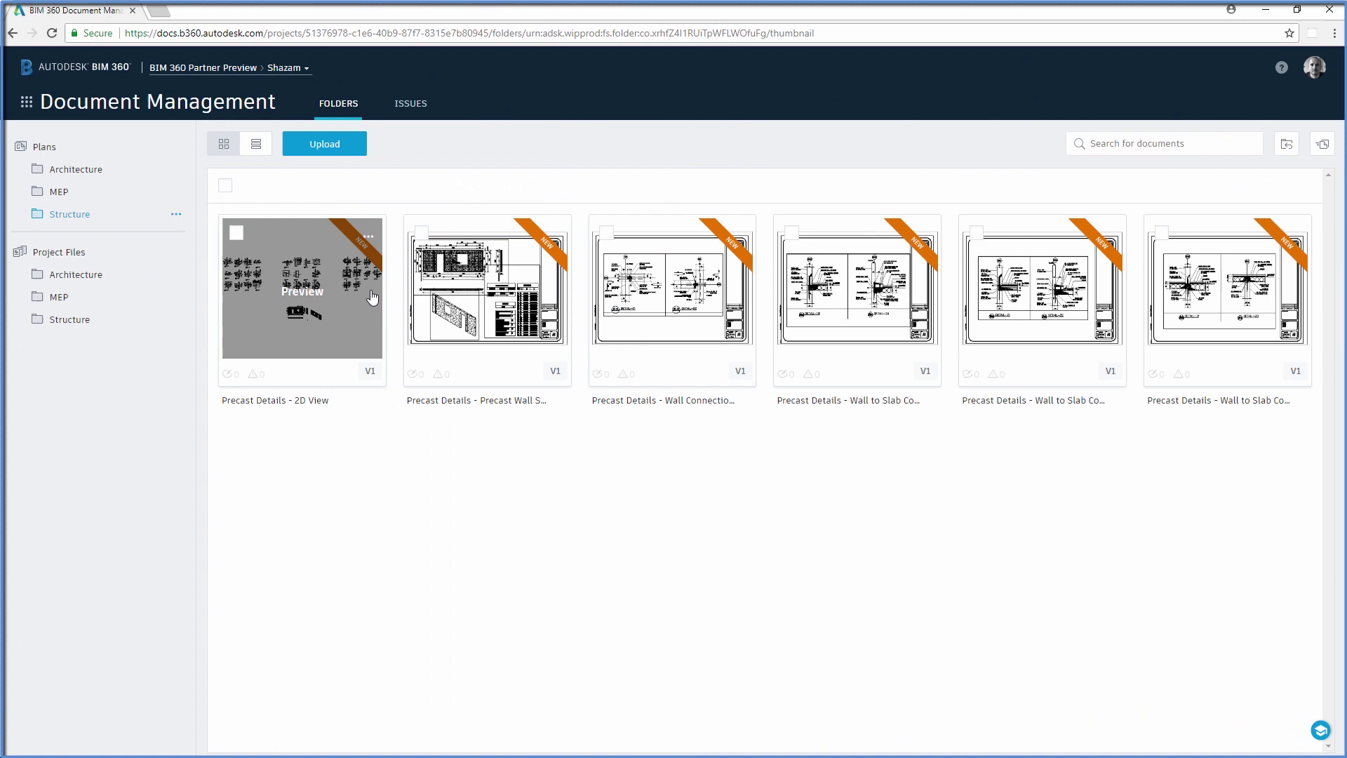
Step: Preview the Precast Wall Shop Drawing, page through the next two sheets, and close the viewer
left_click(487, 287)
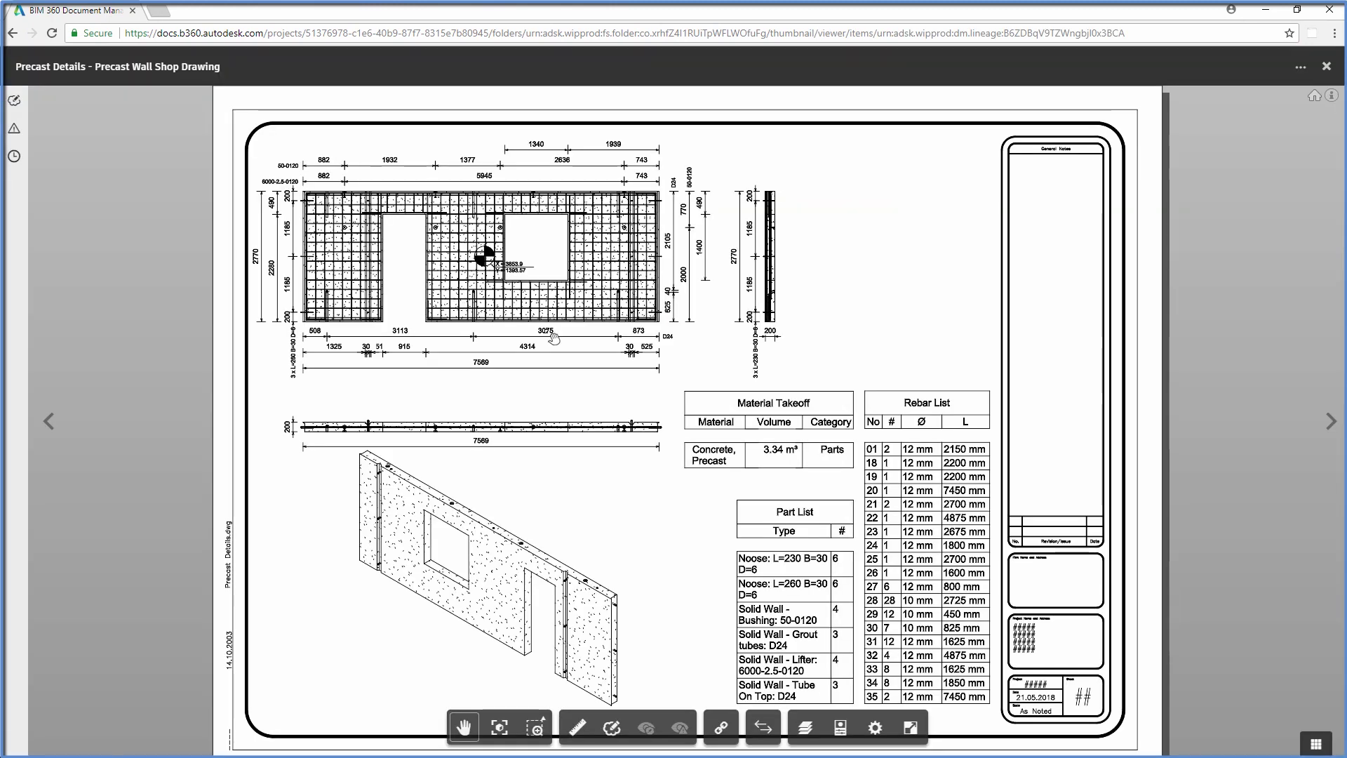
left_click(1330, 425)
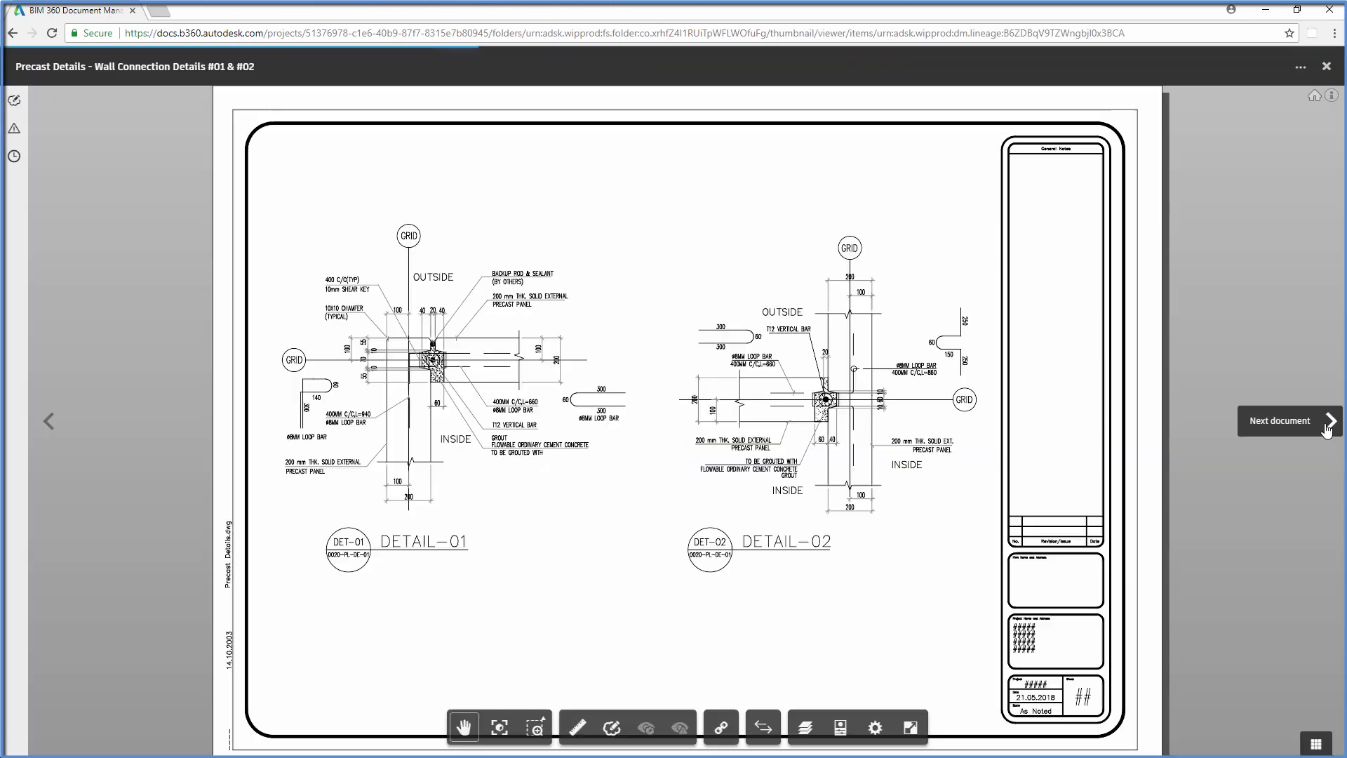
left_click(1329, 425)
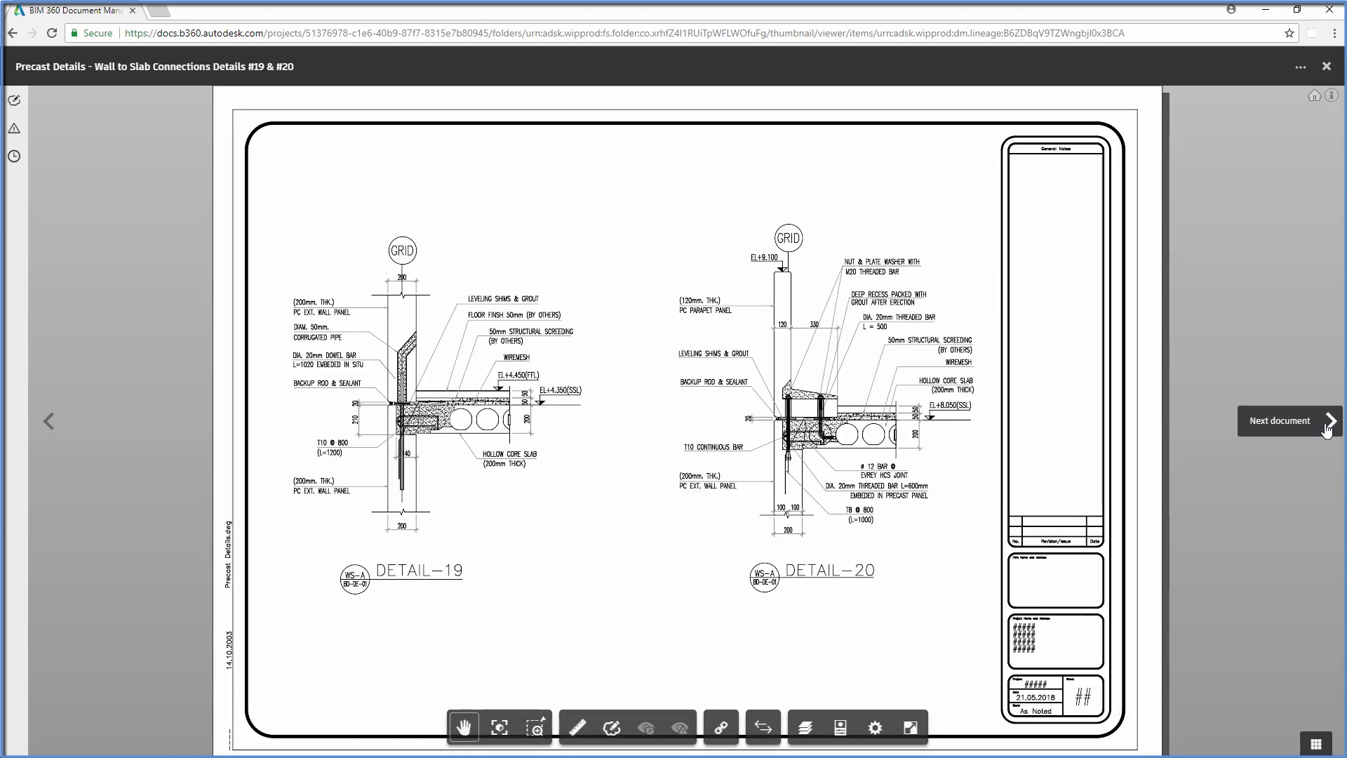
left_click(1328, 66)
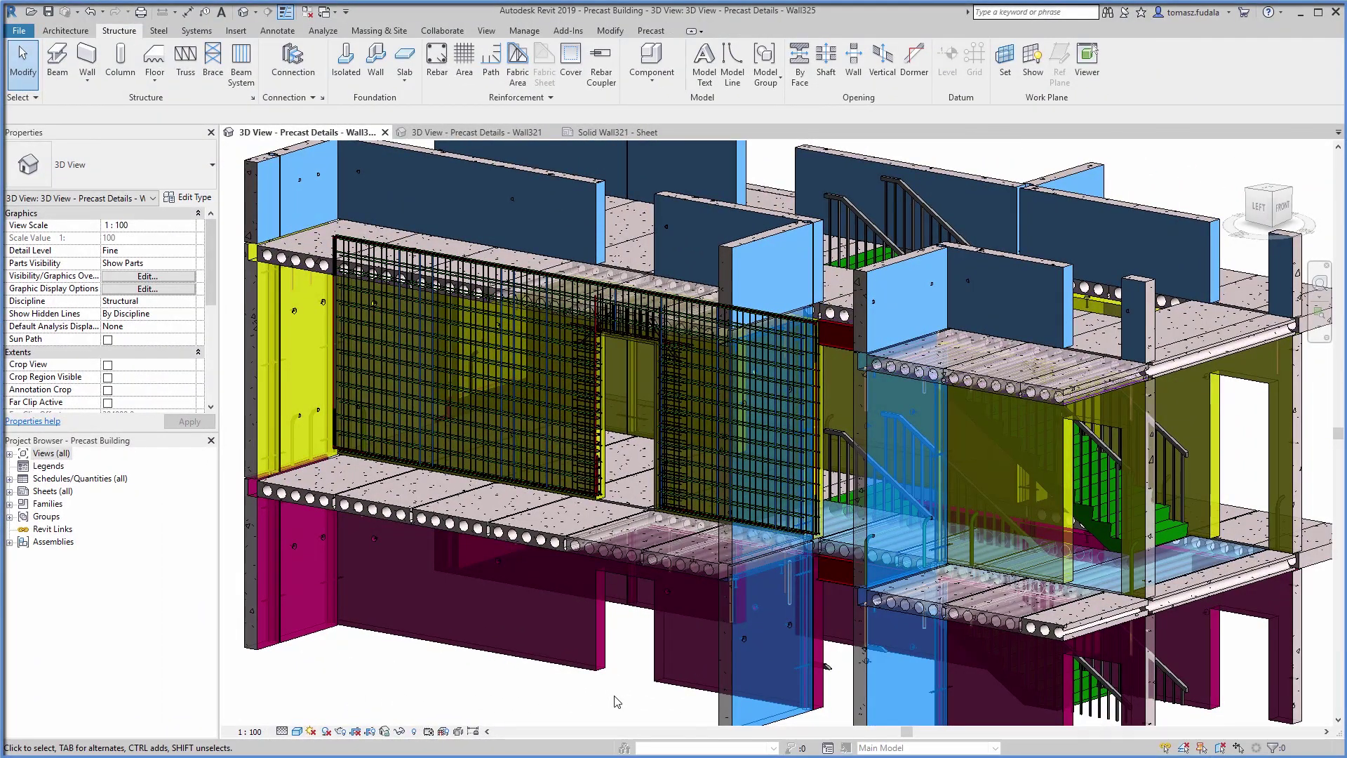
scroll(628, 464, "up", 5)
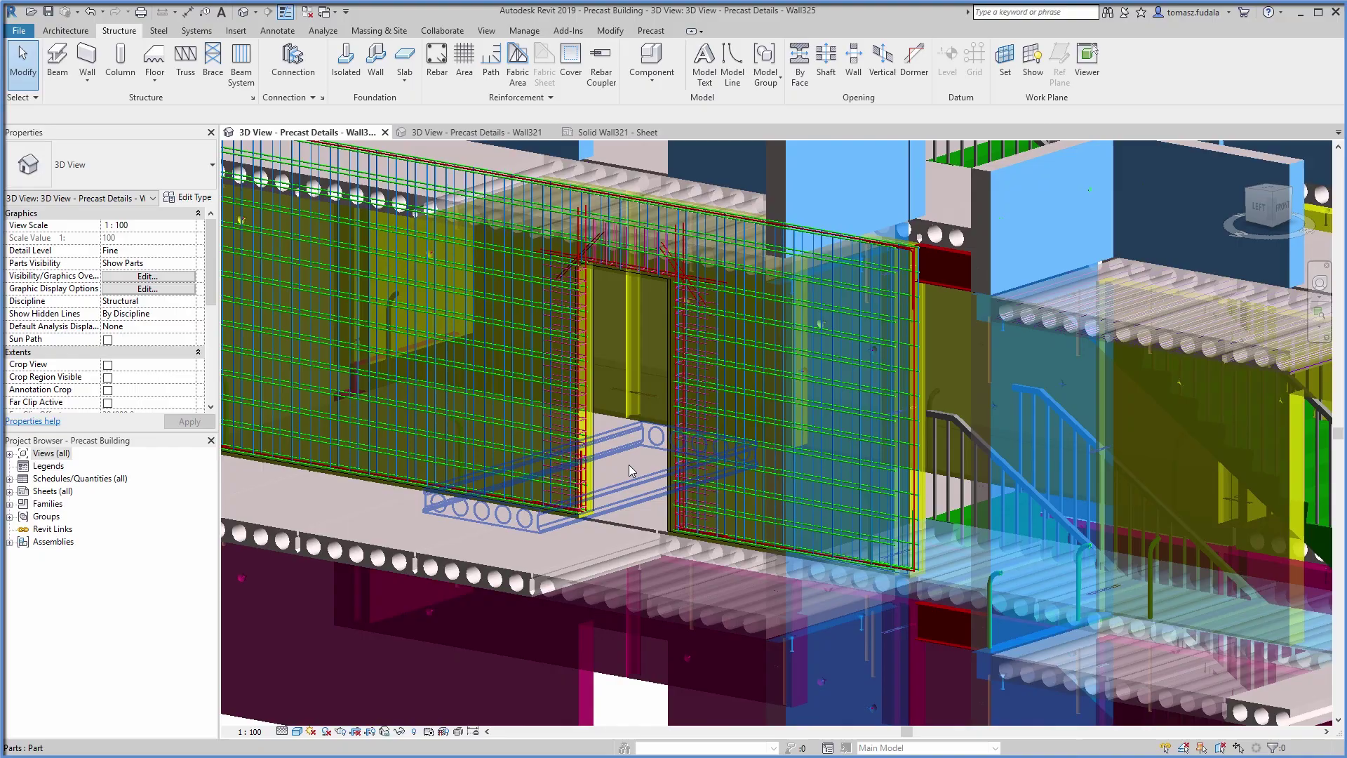
scroll(629, 464, "up", 3)
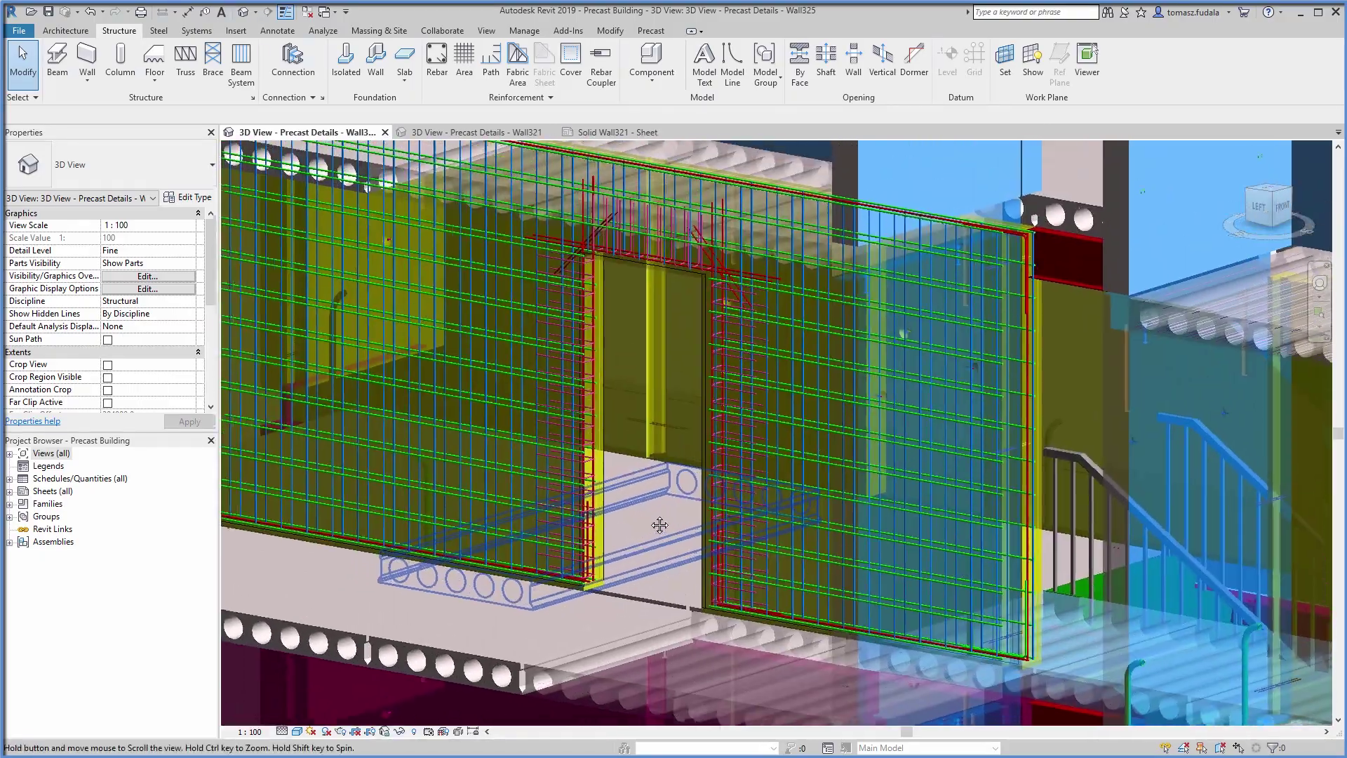
mouse_move(629, 464)
middle_mouse_down("shift")
mouse_move(658, 544)
mouse_move(645, 475)
mouse_move(649, 520)
middle_mouse_up("shift")
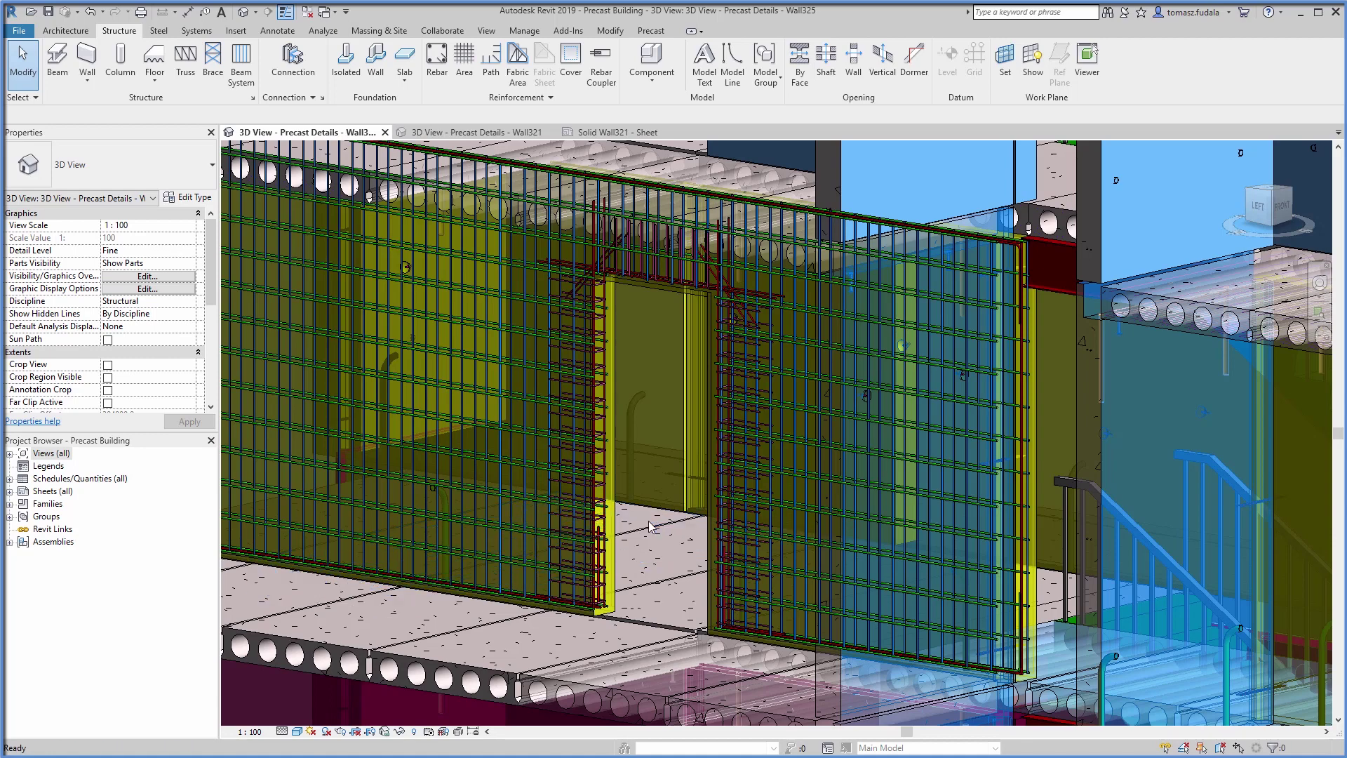
left_click(476, 132)
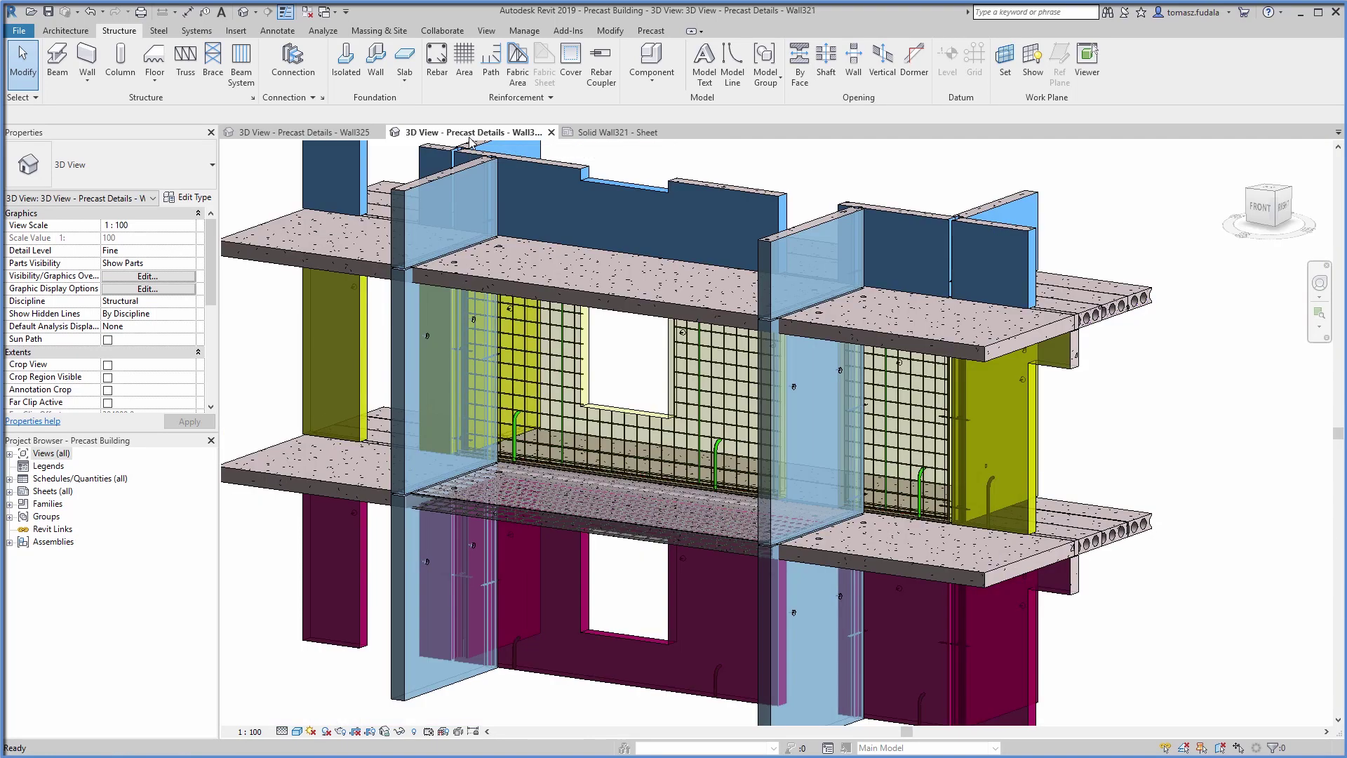
mouse_move(617, 370)
middle_mouse_down("shift")
mouse_move(819, 343)
mouse_move(797, 374)
middle_mouse_up("shift")
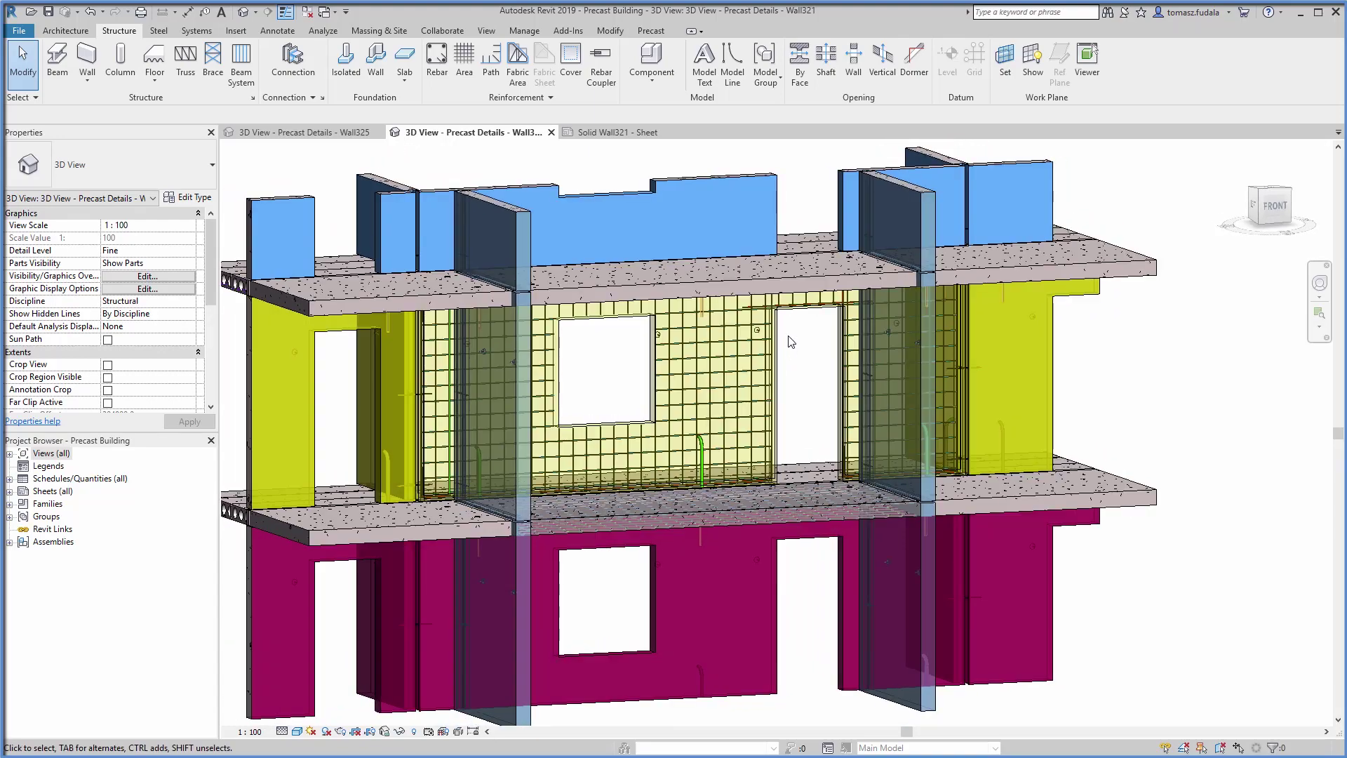
left_click(599, 133)
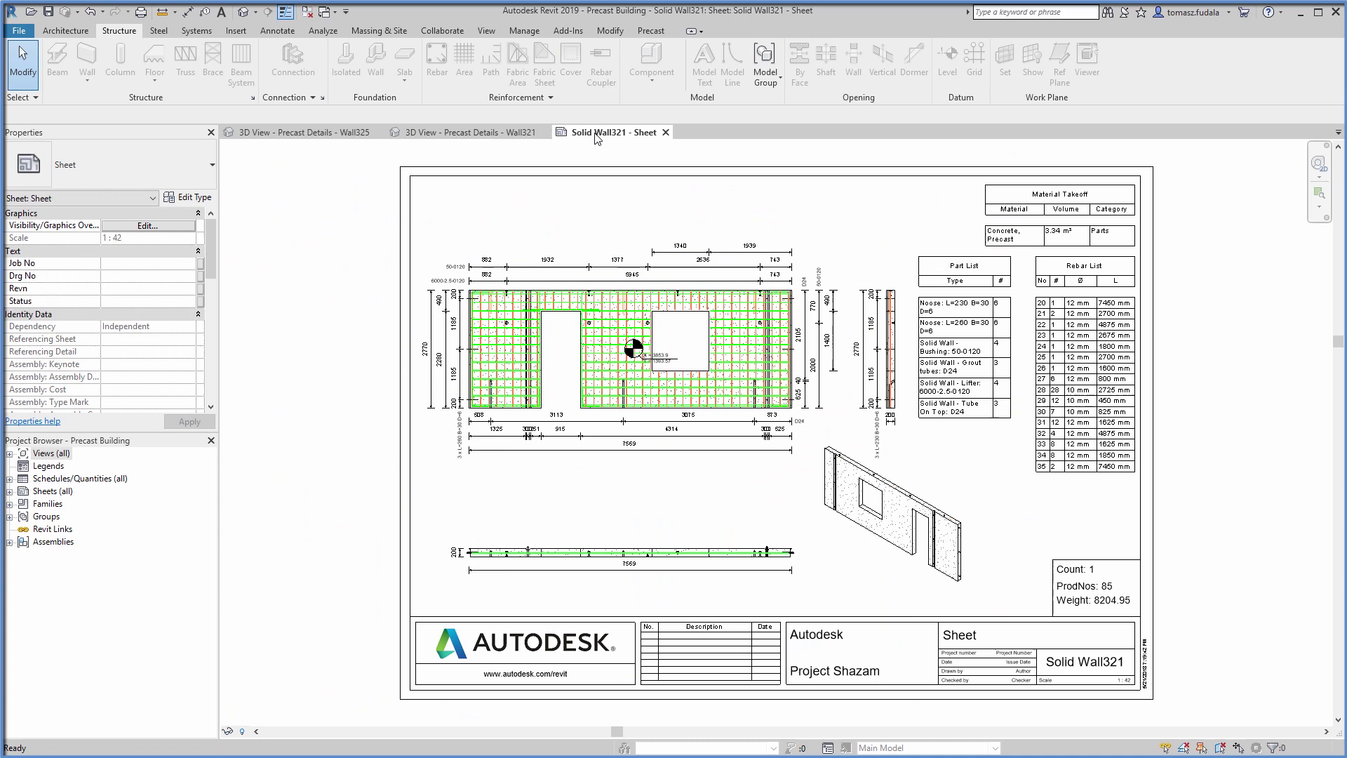
mouse_move(301, 133)
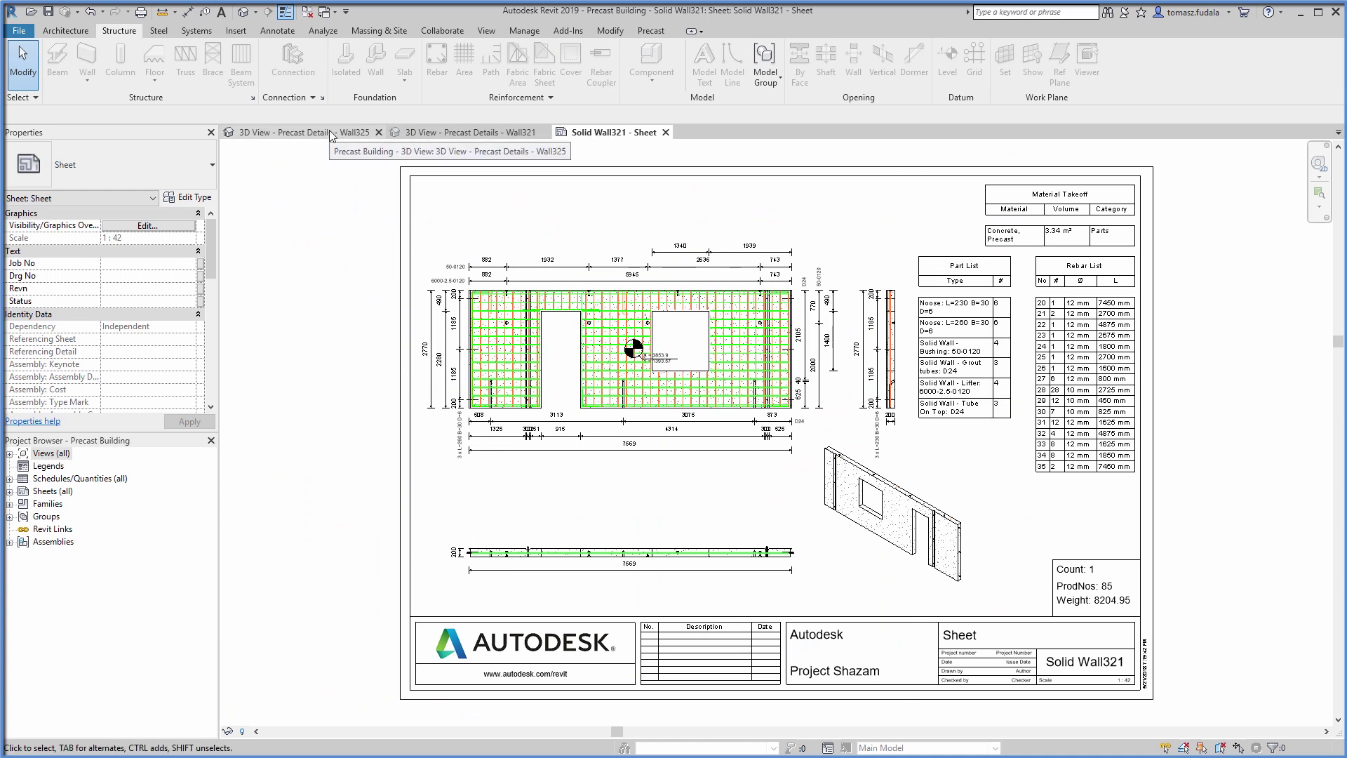
left_click(333, 135)
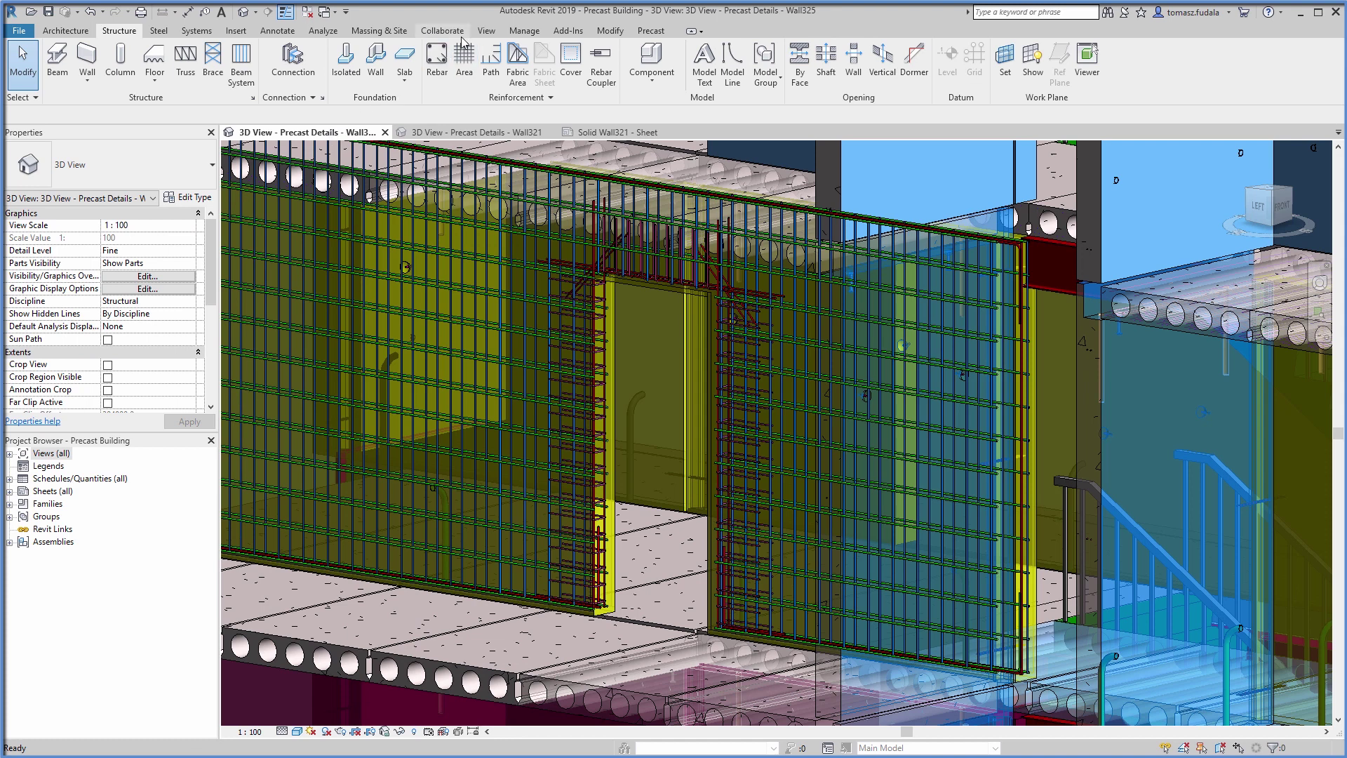
Step: Open Revit's cloud Publish Settings and list only the 3D views in the model
left_click(442, 30)
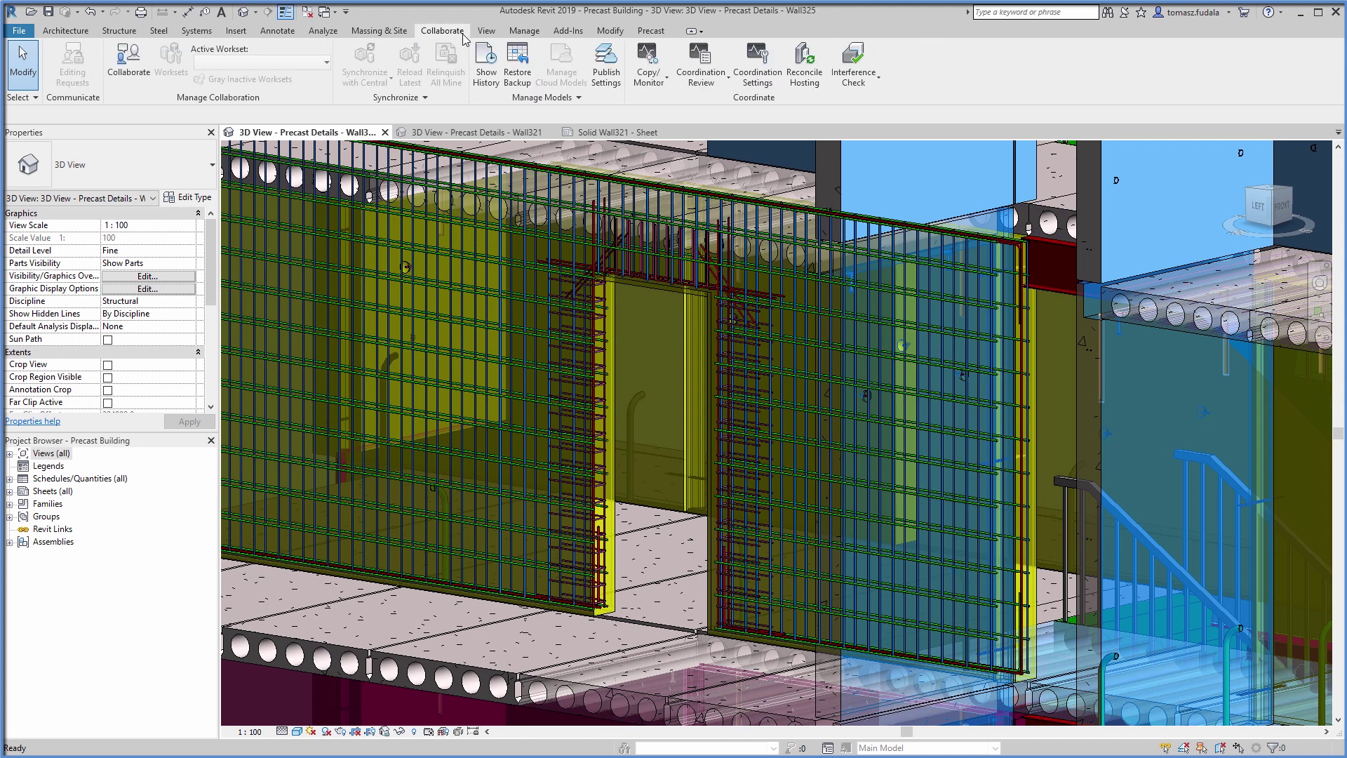
left_click(608, 66)
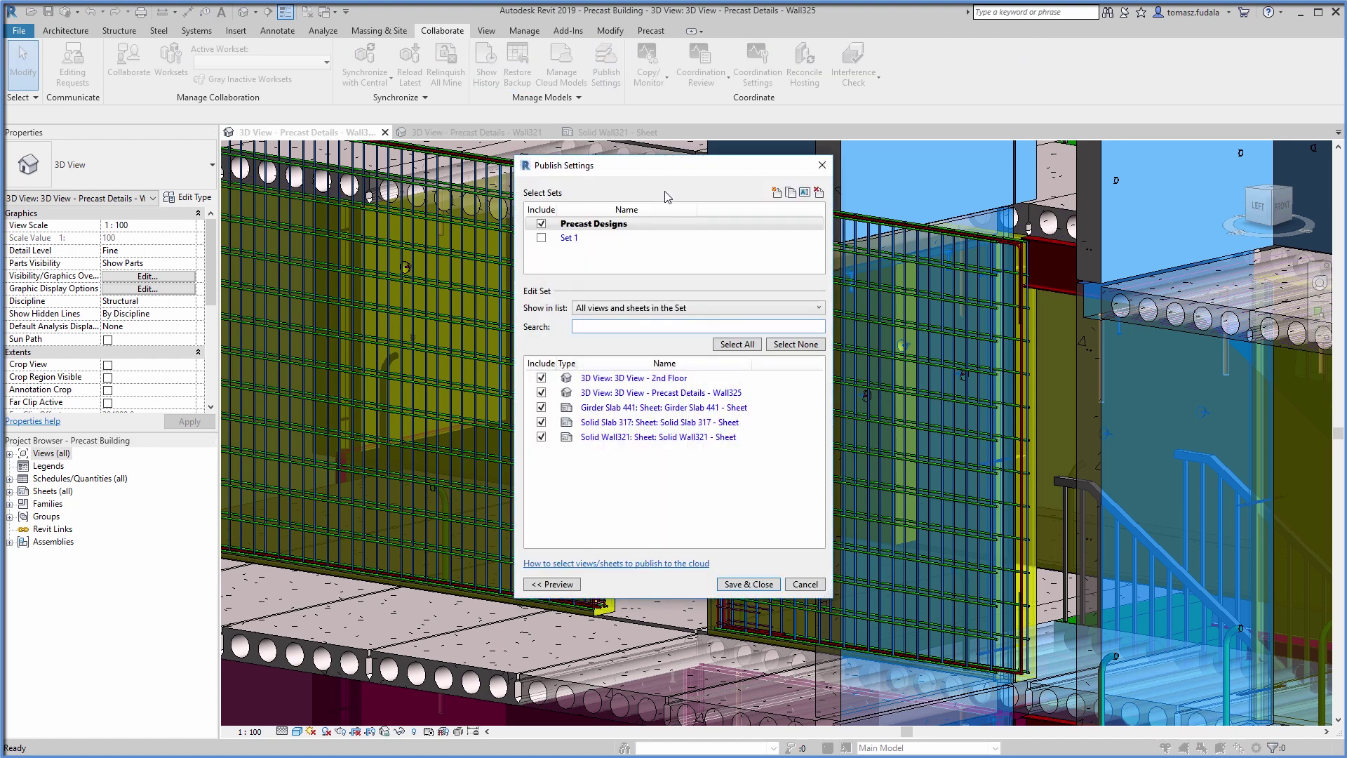
left_click(698, 308)
left_click(642, 380)
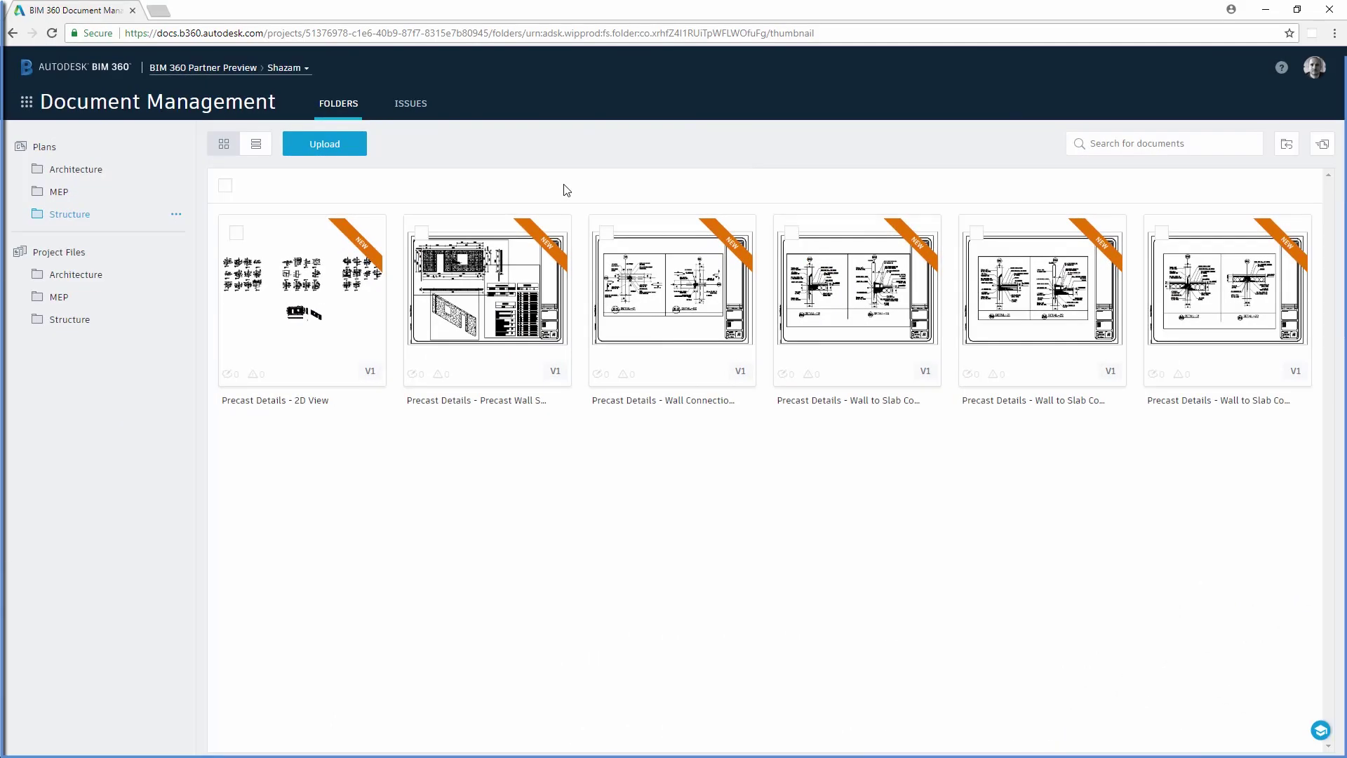
Step: Upload the Precast Building model file from the computer into the Structure folder
left_click(324, 143)
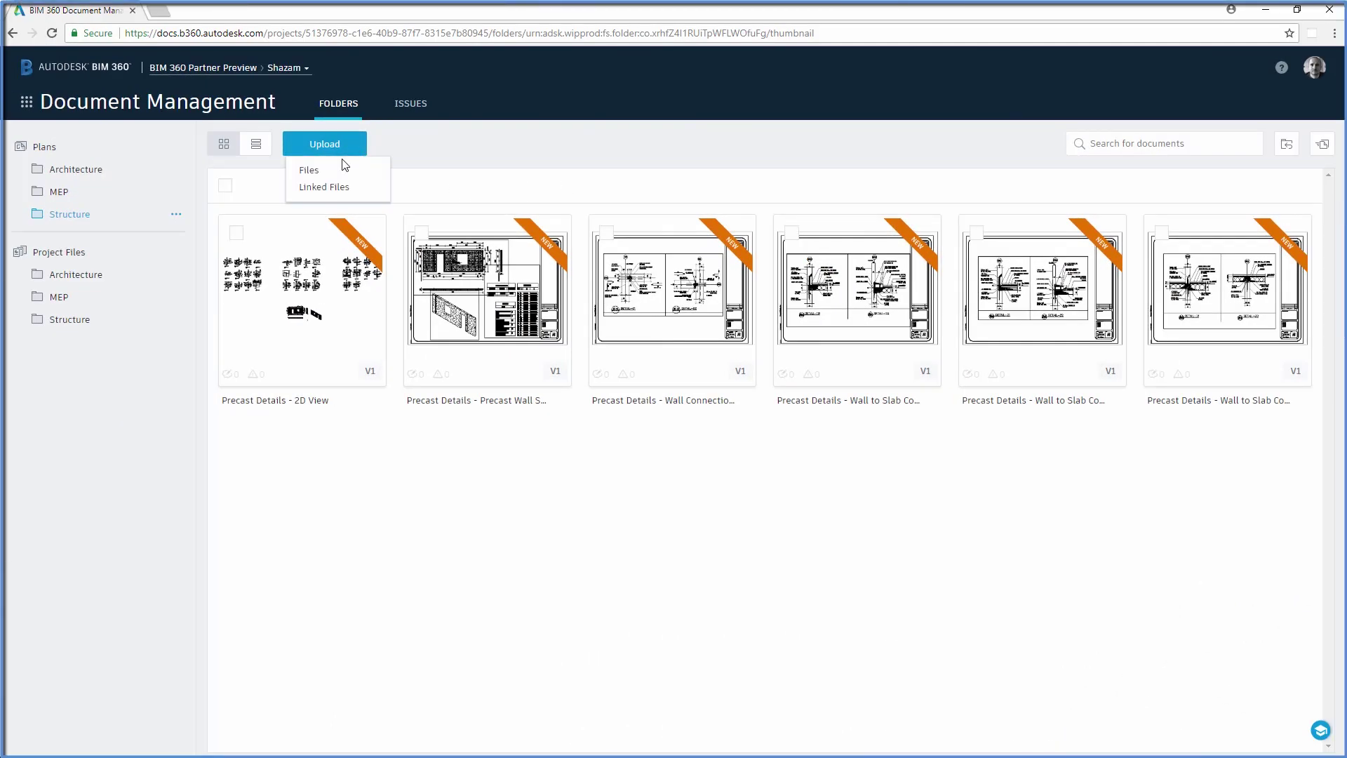
left_click(338, 173)
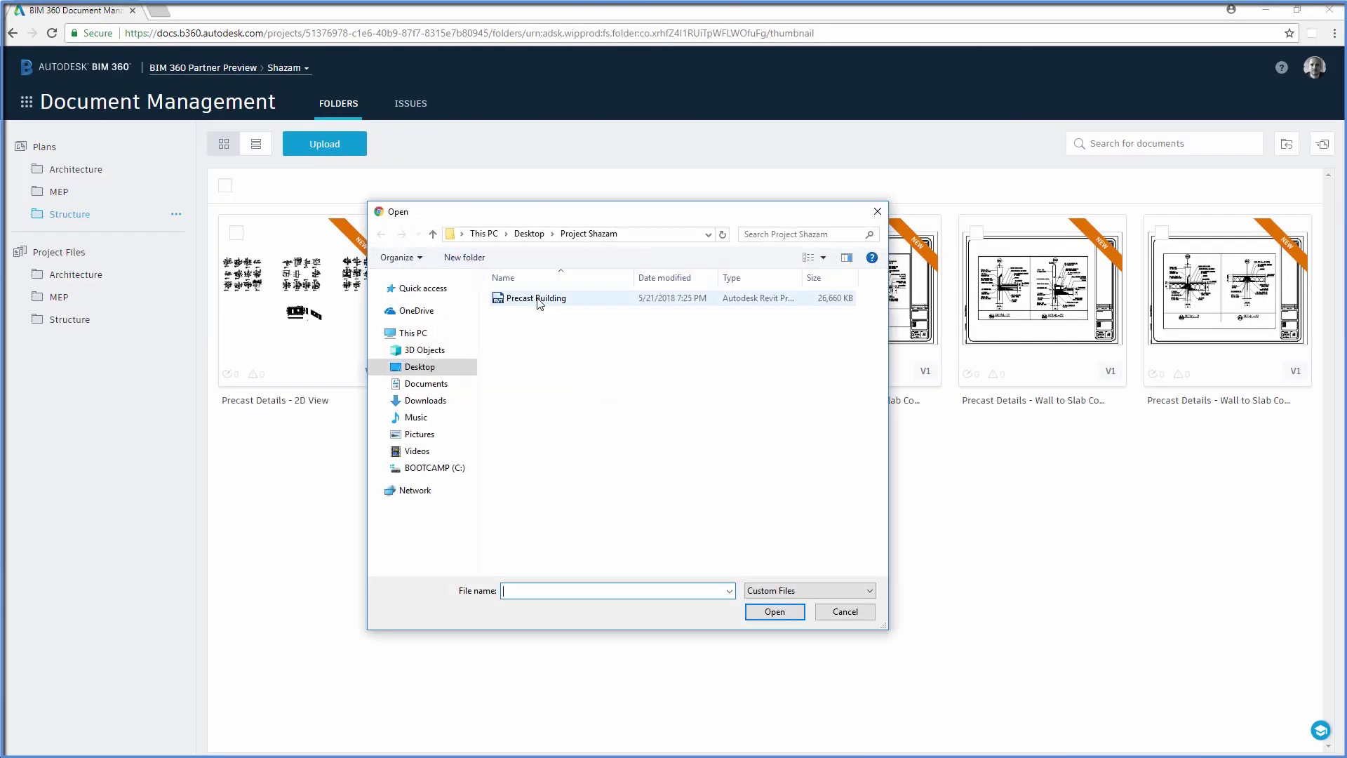
left_click(536, 298)
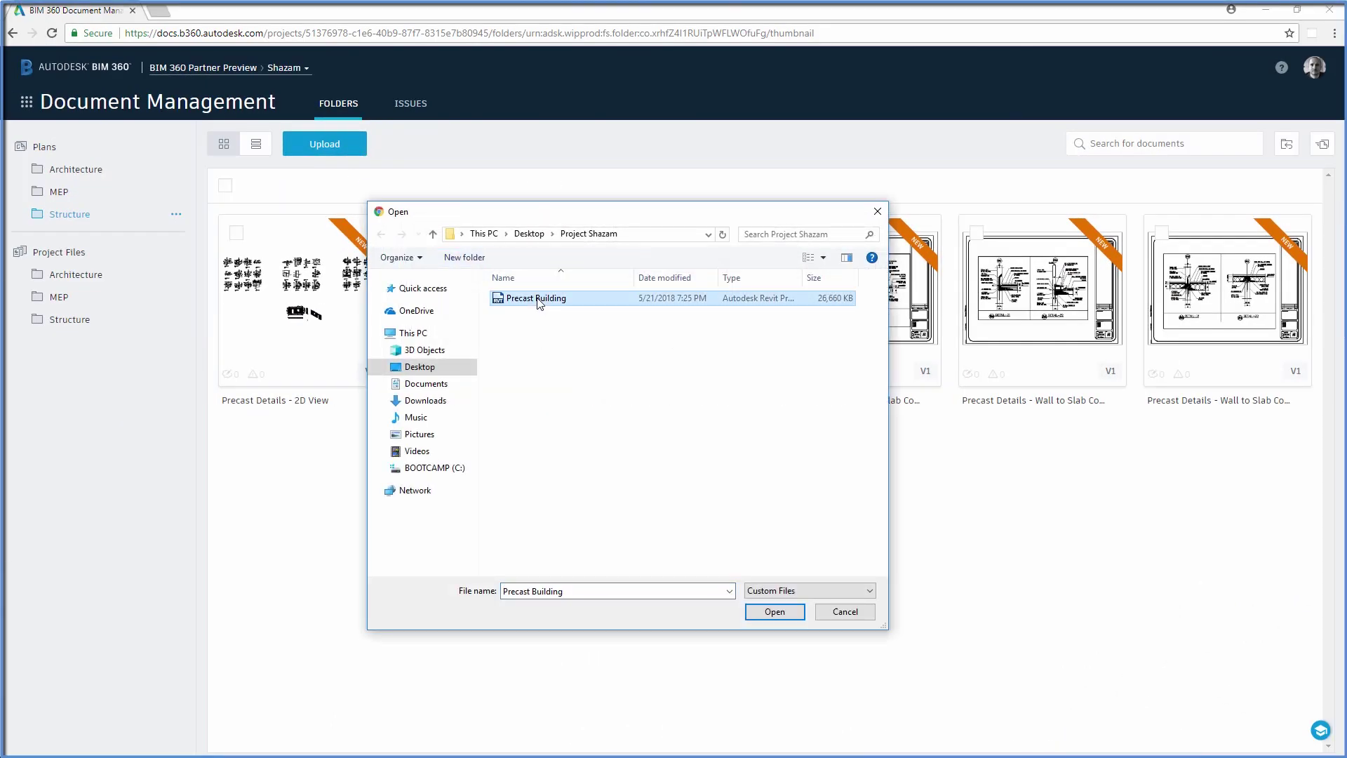
left_click(774, 612)
left_click(912, 572)
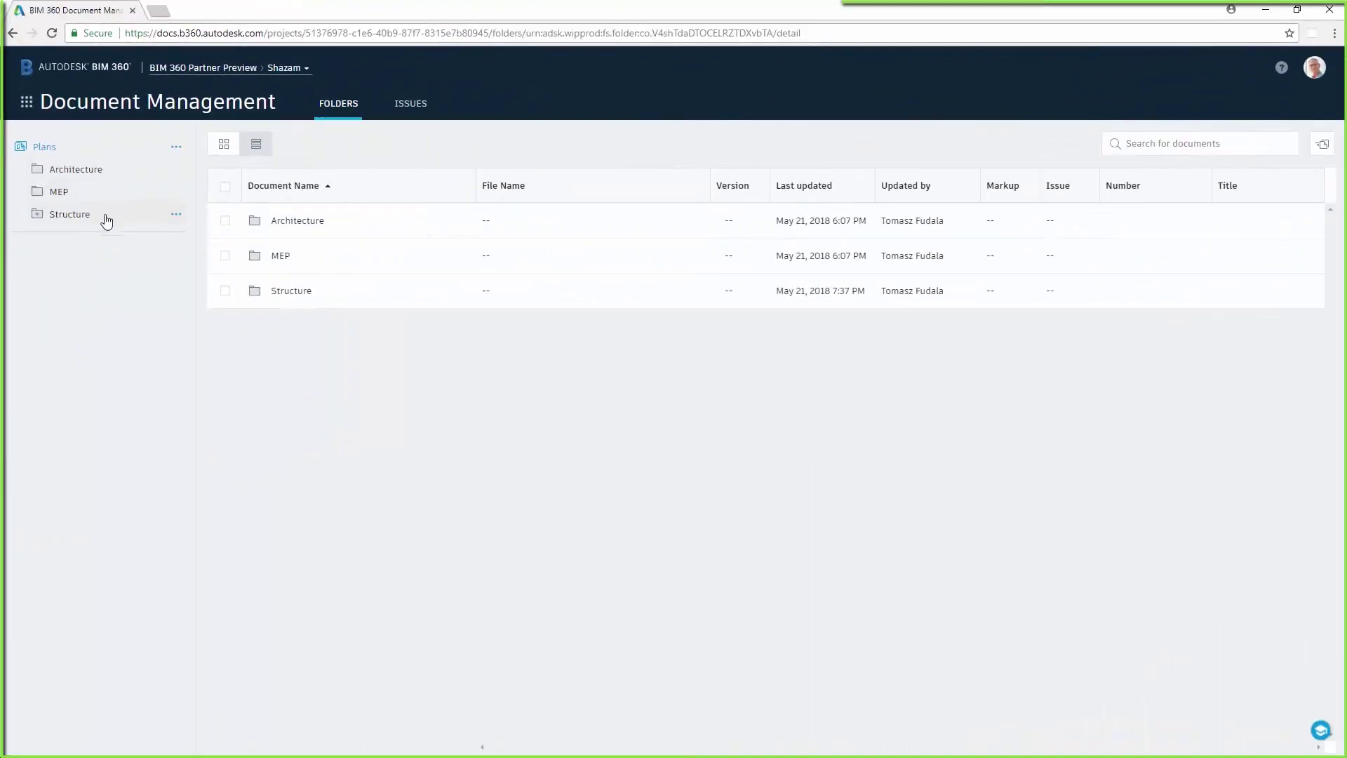
Step: Open the Wall325 precast details 3D view from the Structure folder thumbnails
left_click(105, 219)
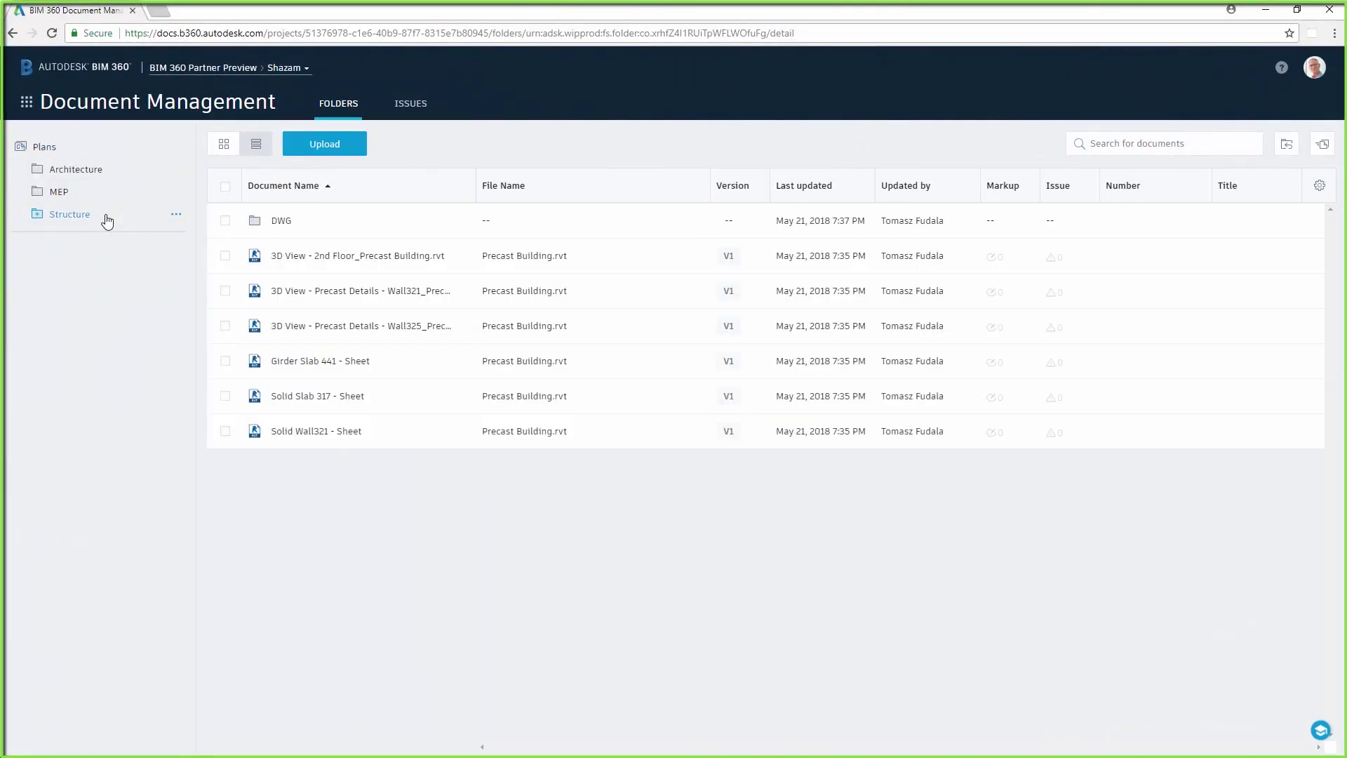
left_click(224, 145)
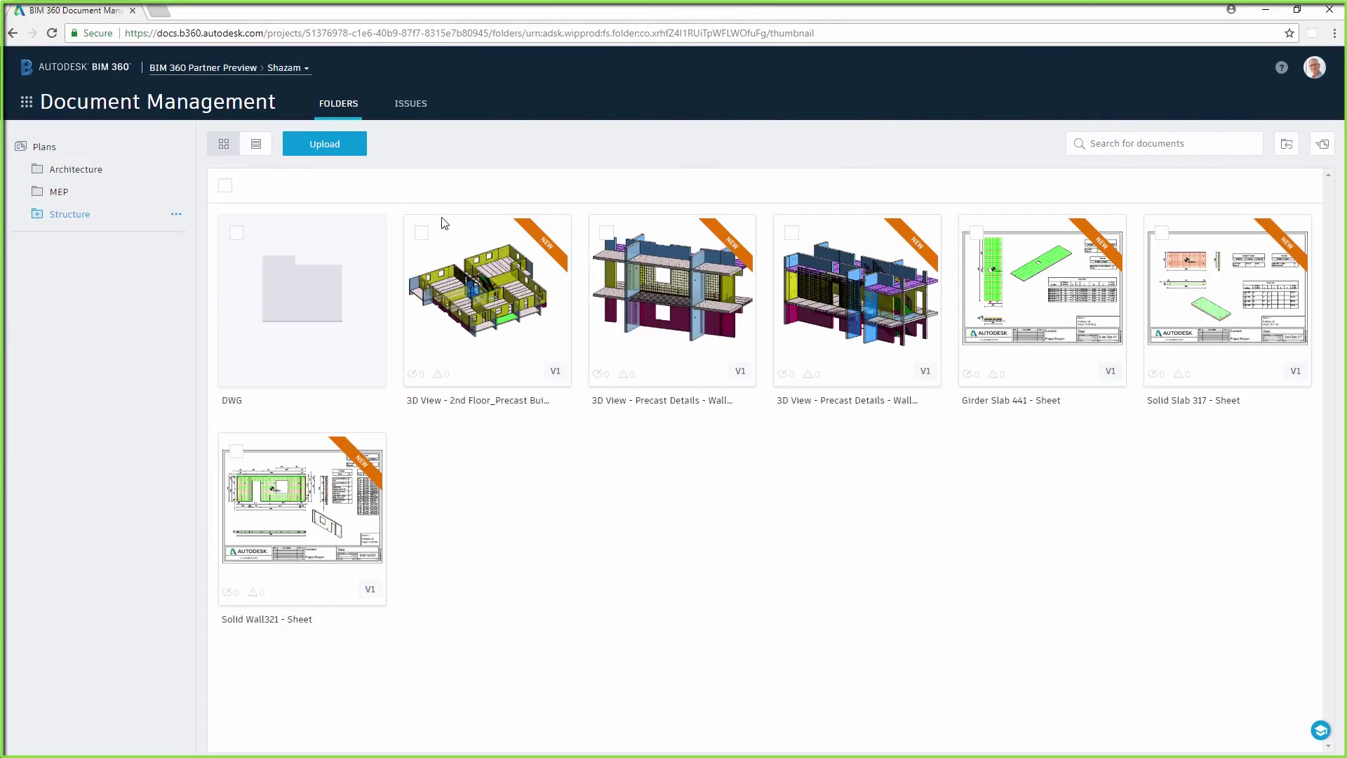
left_click(858, 289)
scroll(647, 430, "up", 4)
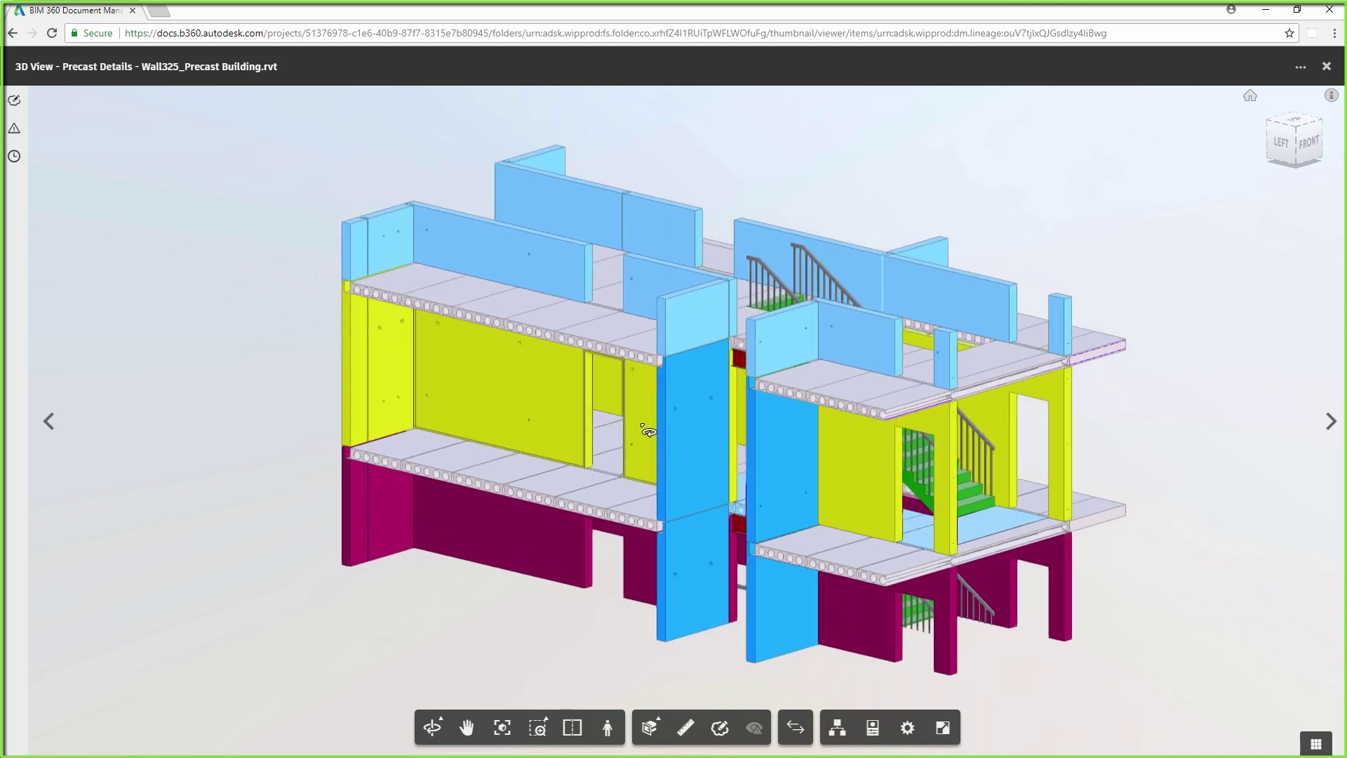
Step: Search the Model Browser for 352, hide Part [529352], and show Rebar Bar [549769] properties
left_click(837, 727)
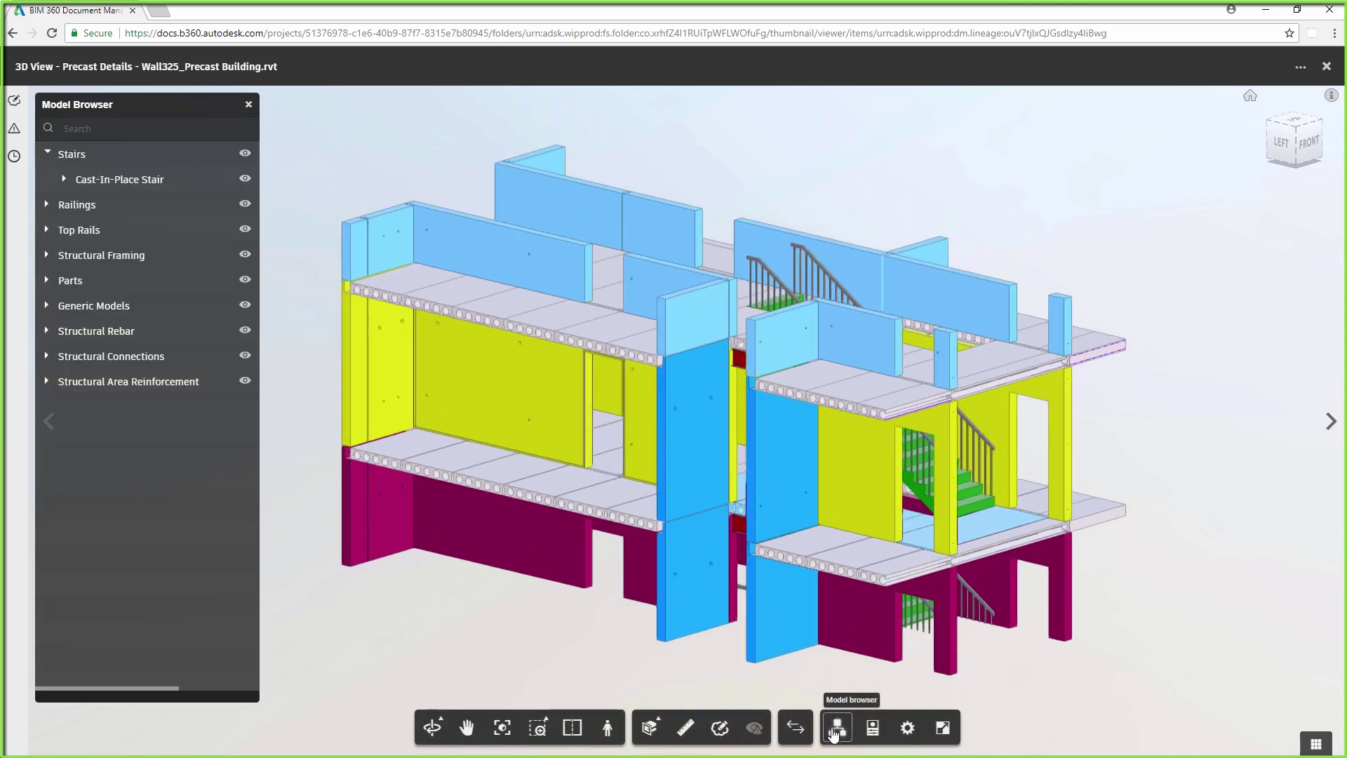
left_click(47, 280)
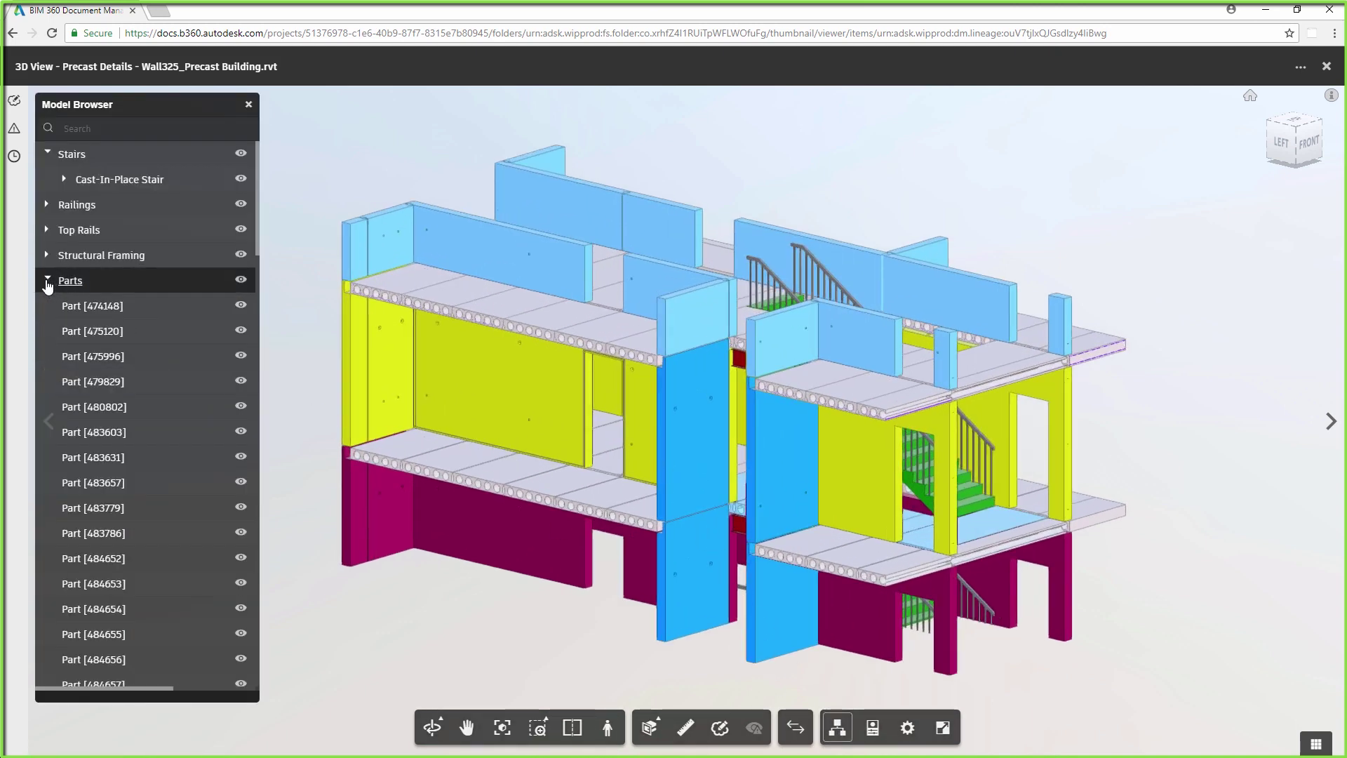
left_click(110, 128)
type("352")
key("Return")
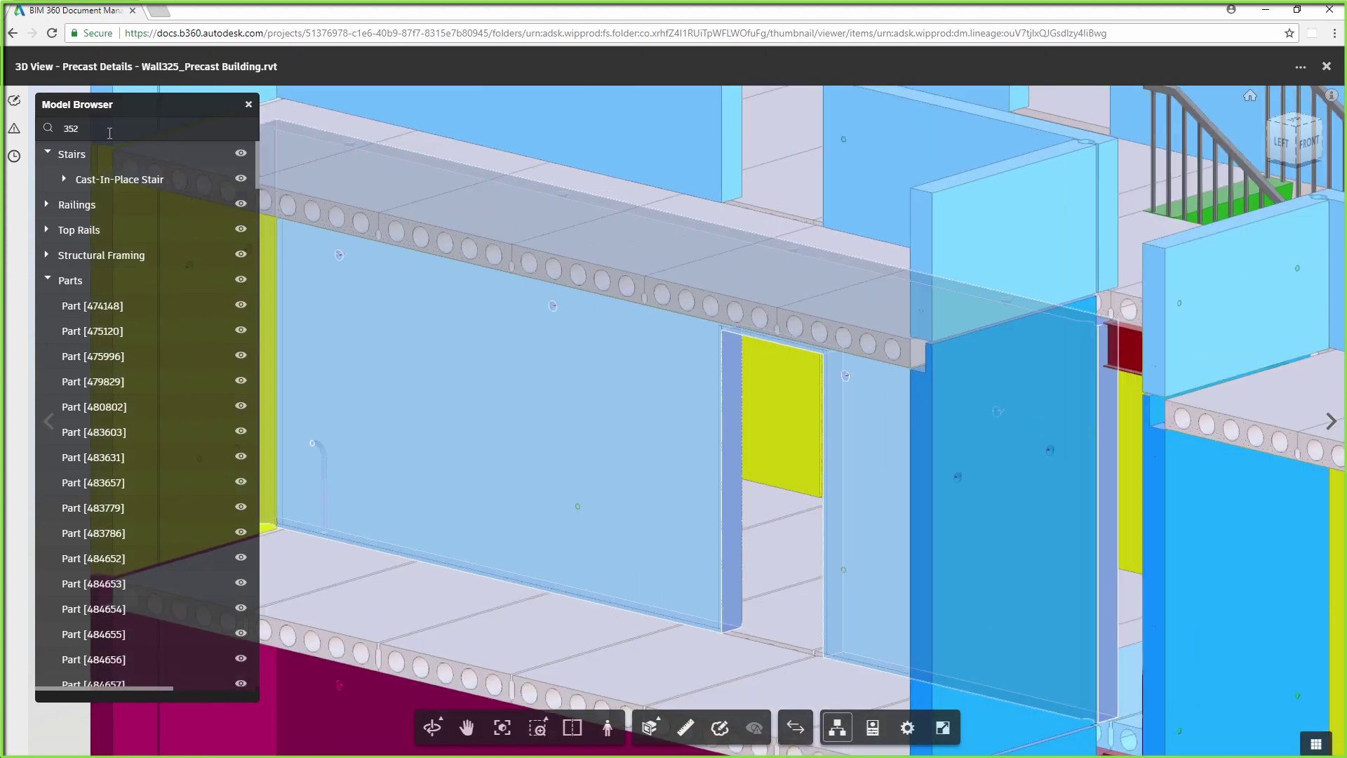
left_click(242, 209)
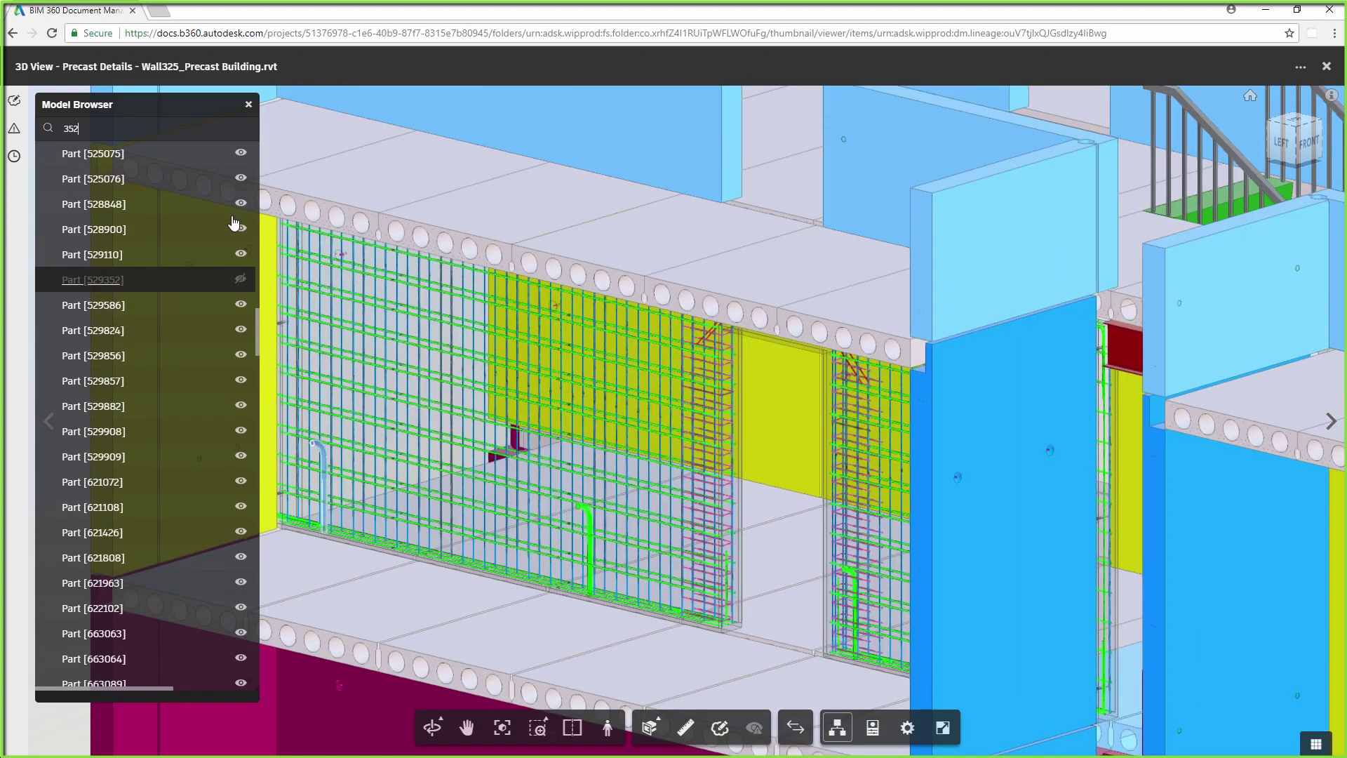
scroll(241, 221, "up", 2)
scroll(784, 486, "up", 2)
scroll(785, 464, "up", 2)
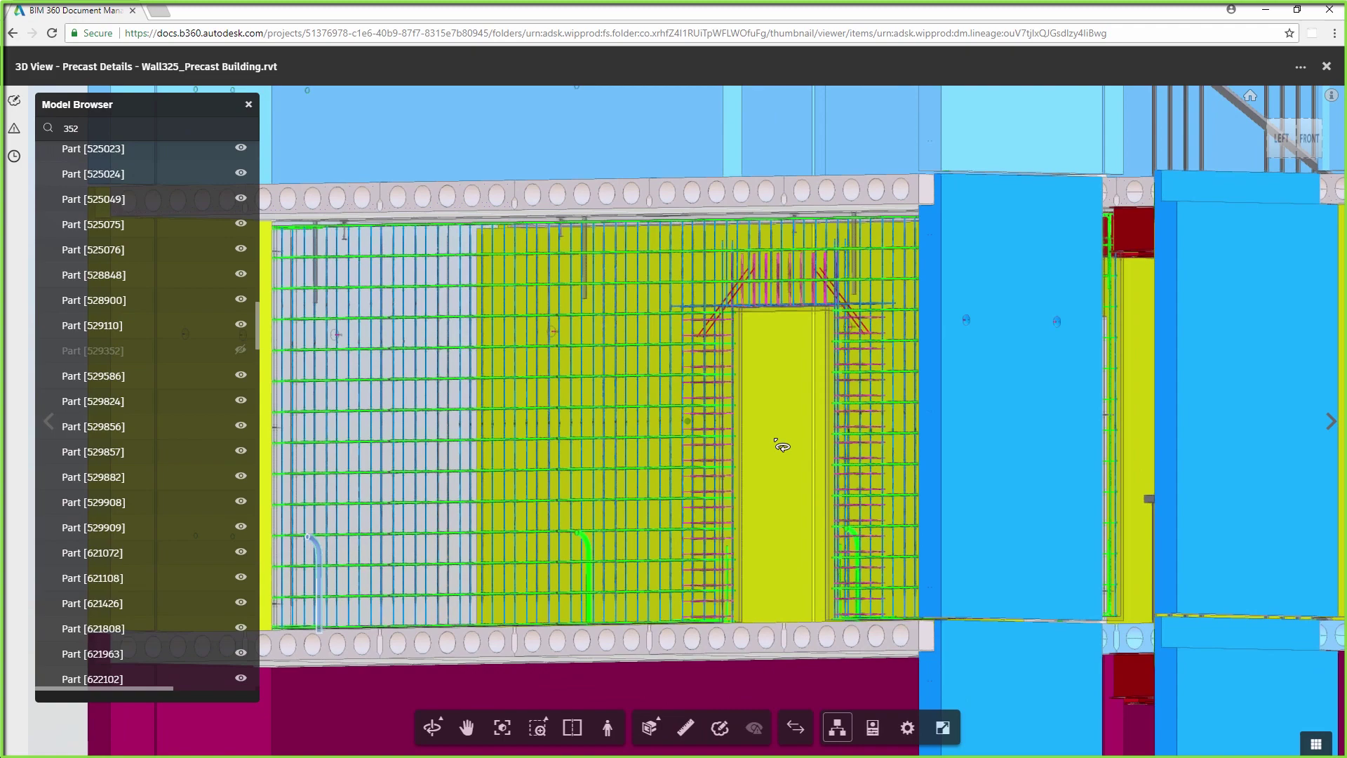
scroll(779, 447, "up", 3)
scroll(773, 421, "up", 3)
scroll(771, 405, "up", 2)
scroll(780, 402, "up", 2)
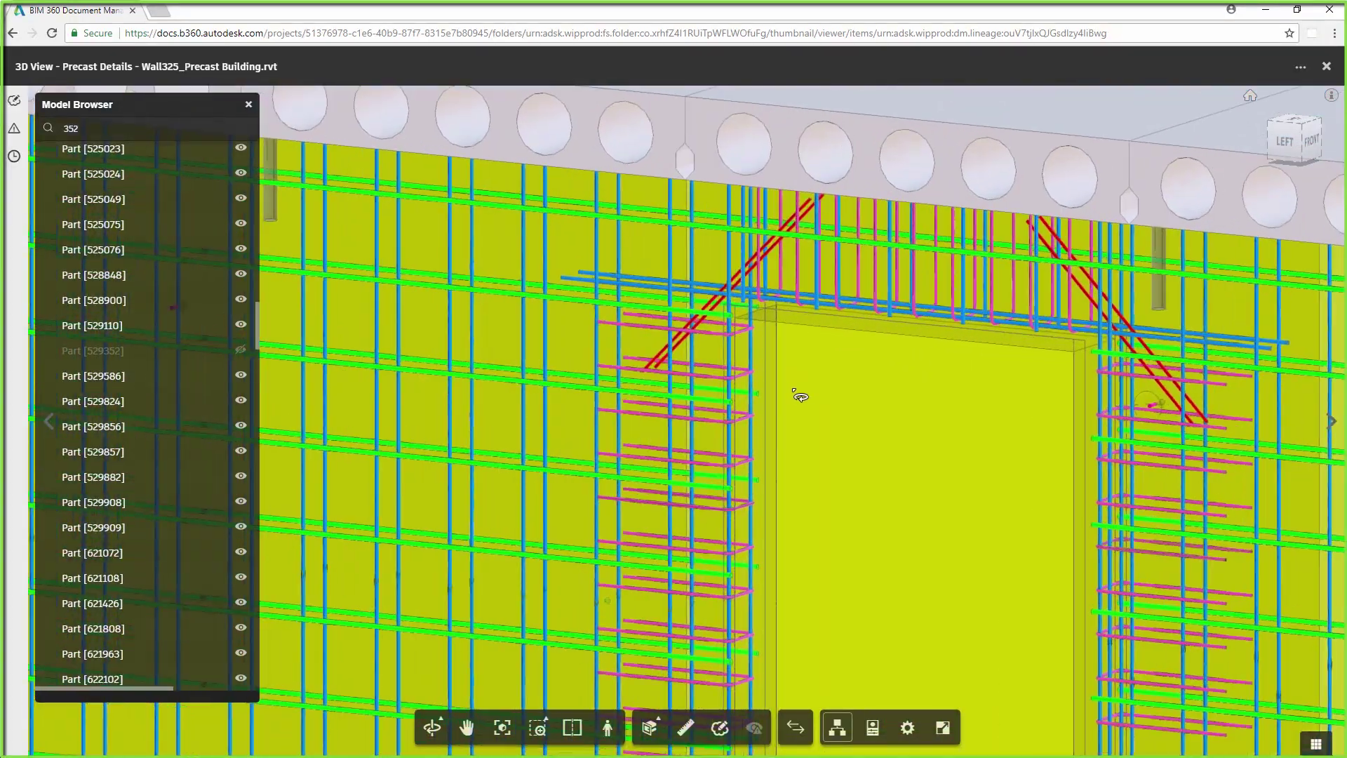
scroll(790, 398, "up", 2)
left_click(535, 266)
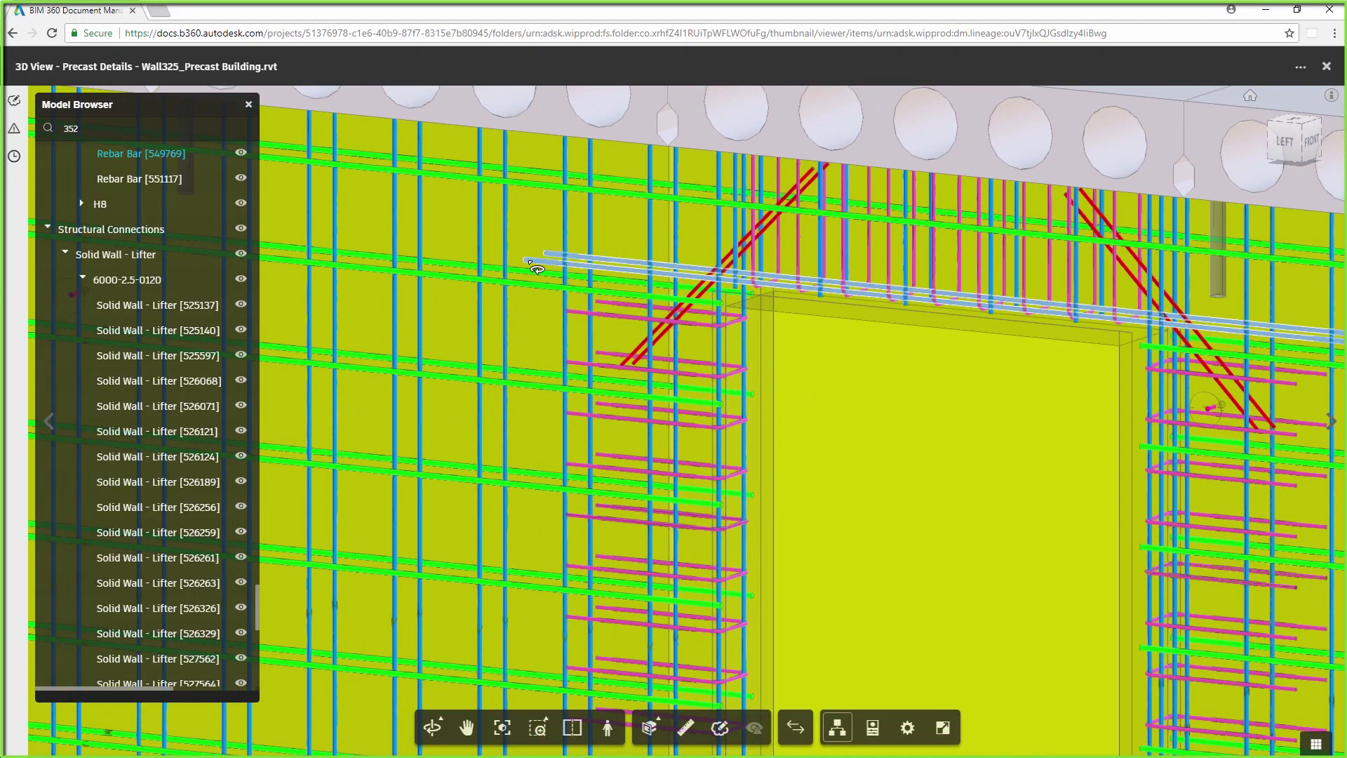
left_click(873, 728)
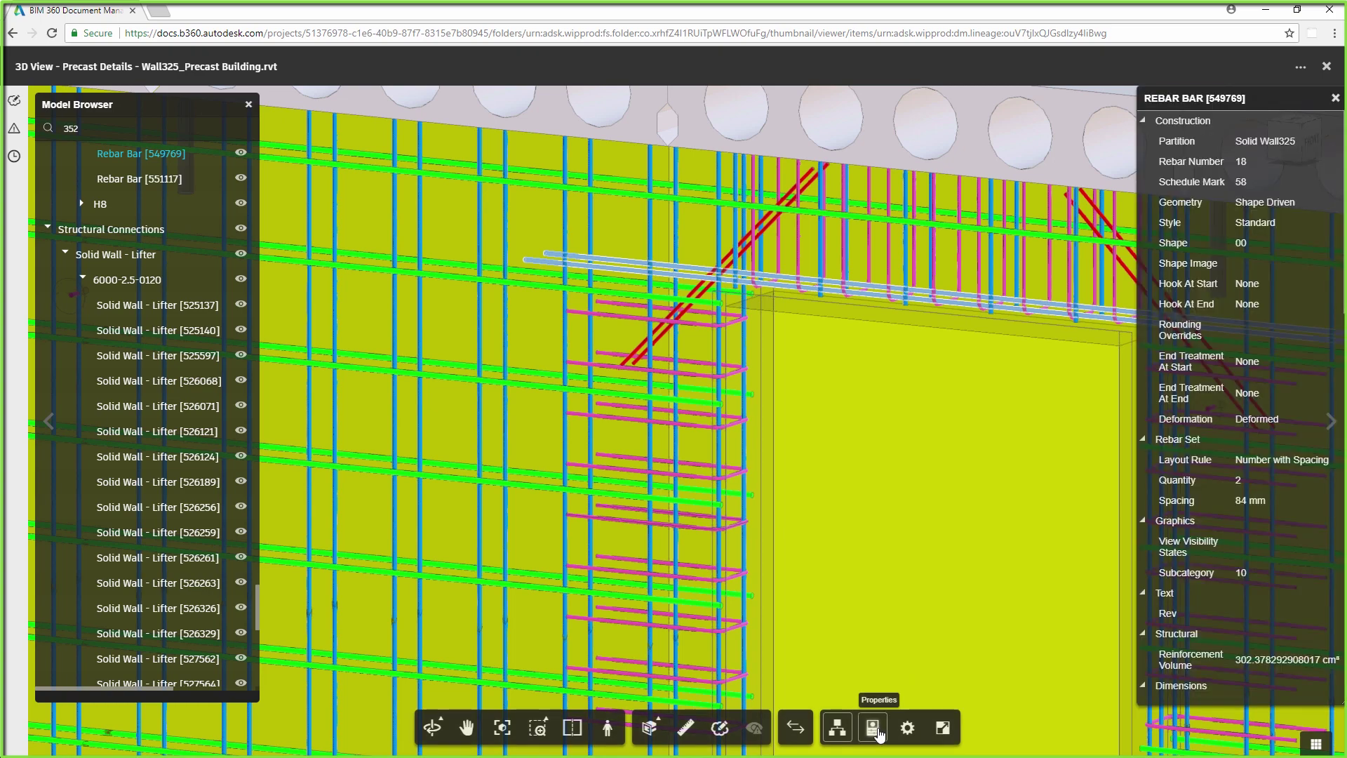
scroll(1242, 422, "down", 5)
scroll(1243, 473, "down", 3)
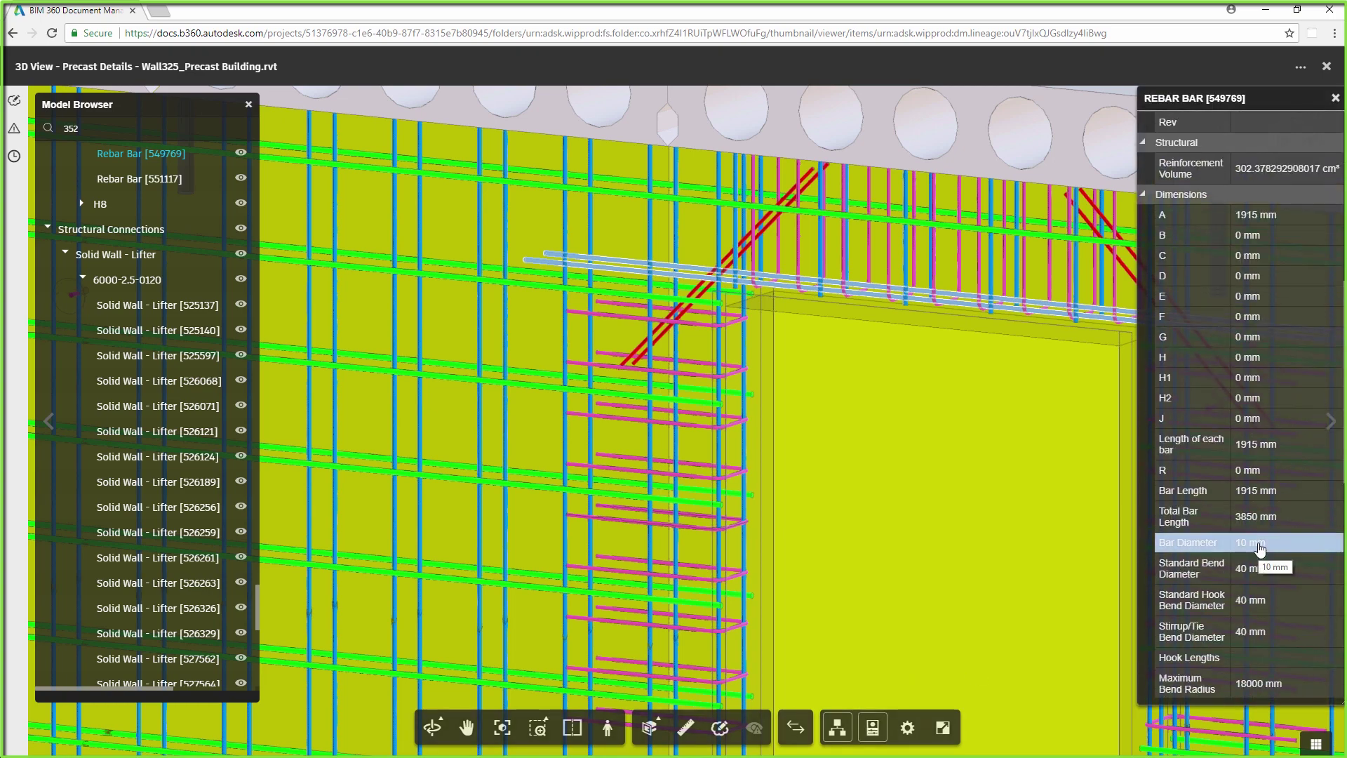
Step: Create issue #1 'Change diameter' pinned on the opening's rebar, assigned and due May 23
left_click(15, 132)
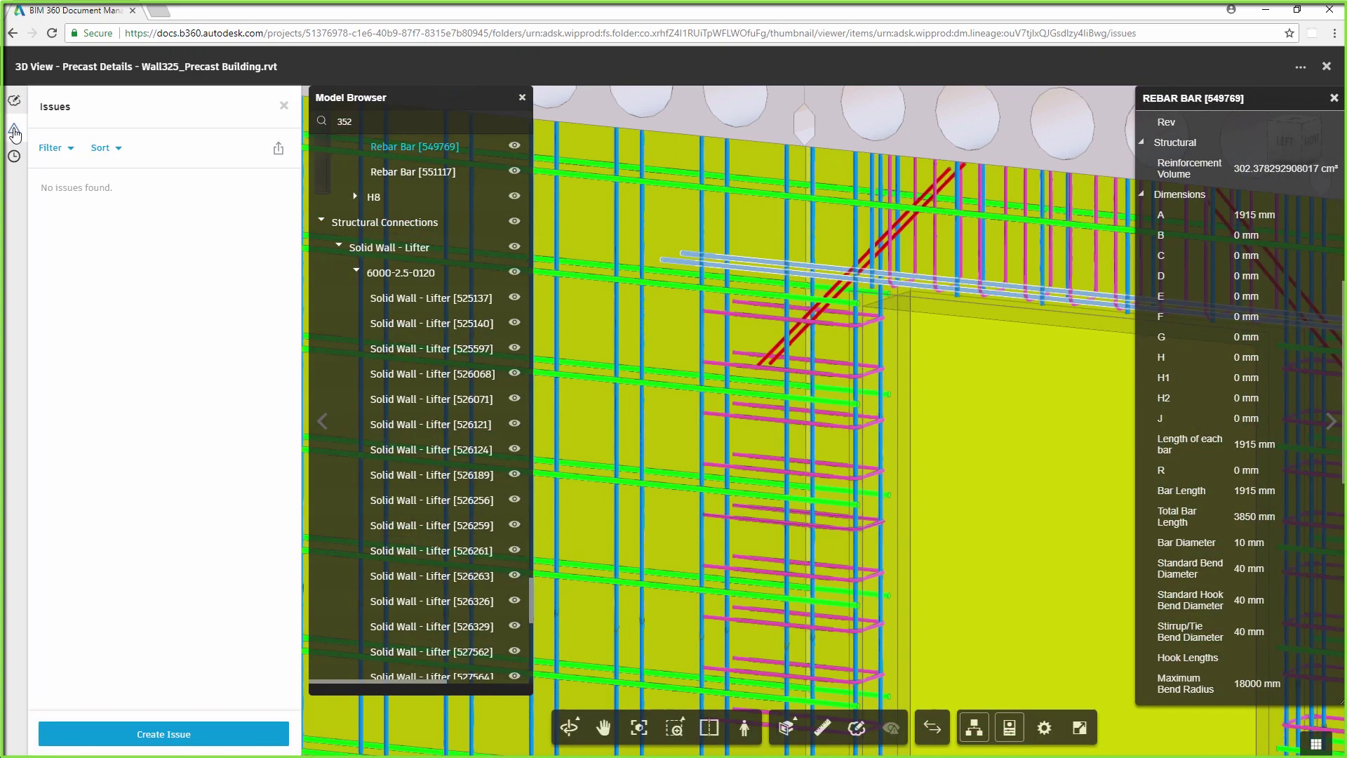
left_click(164, 733)
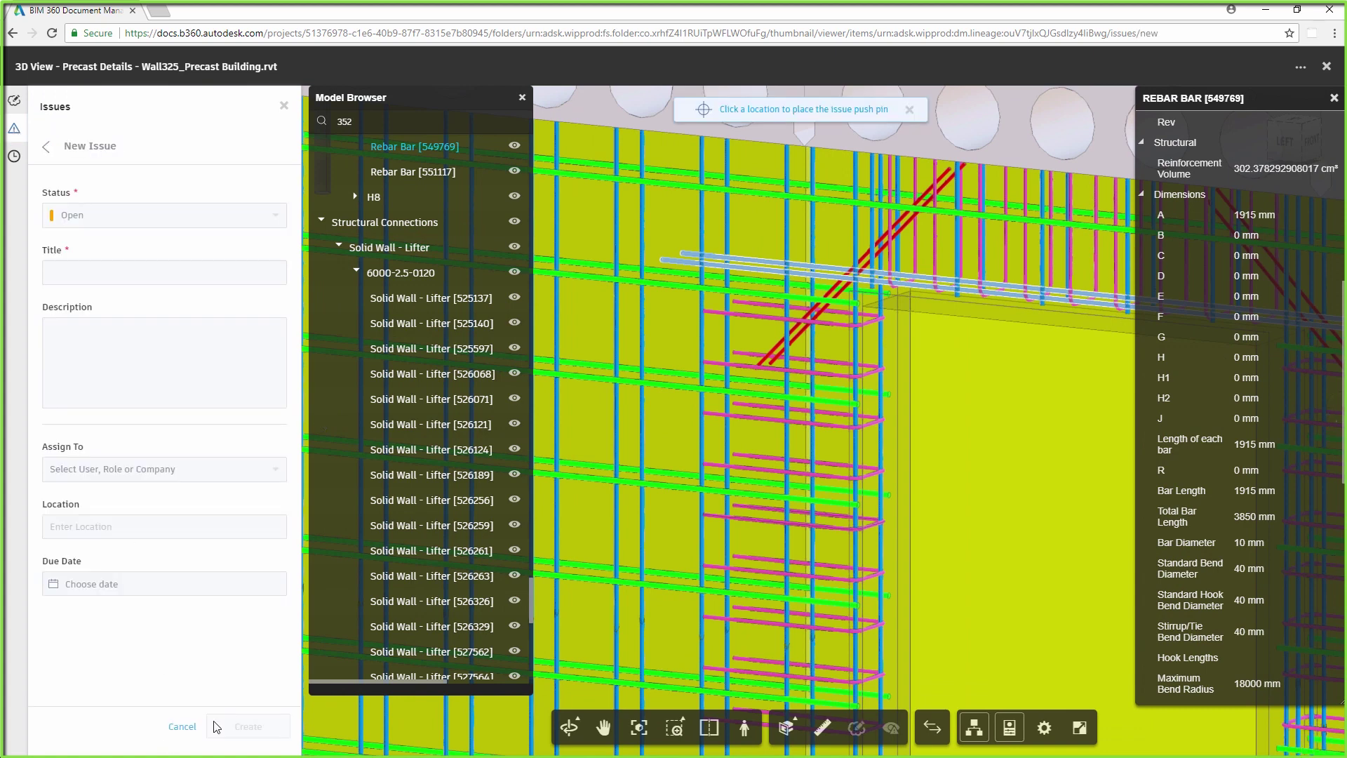
left_click(931, 363)
type("Change diameter")
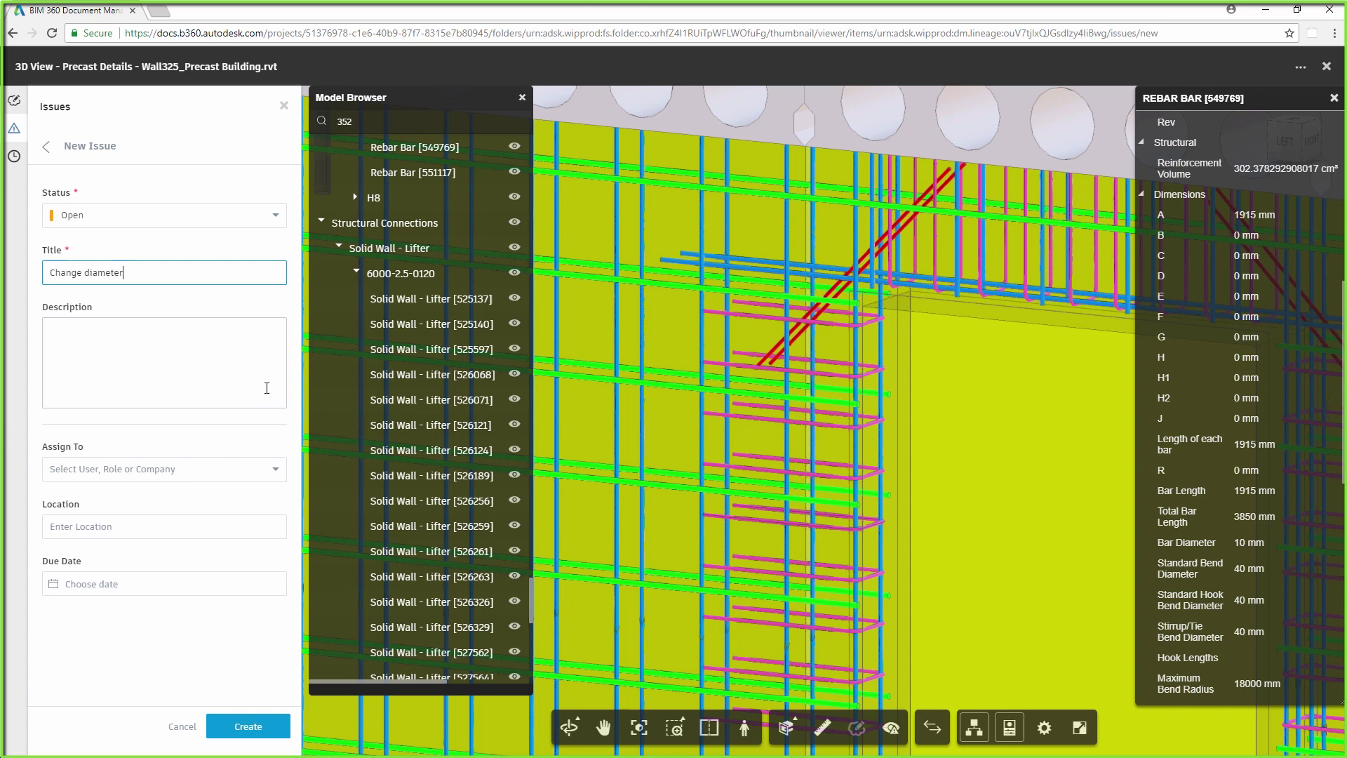
left_click(164, 361)
type("Change the diameter of rebars around the opening from 10 to 12 mm.")
left_click(254, 468)
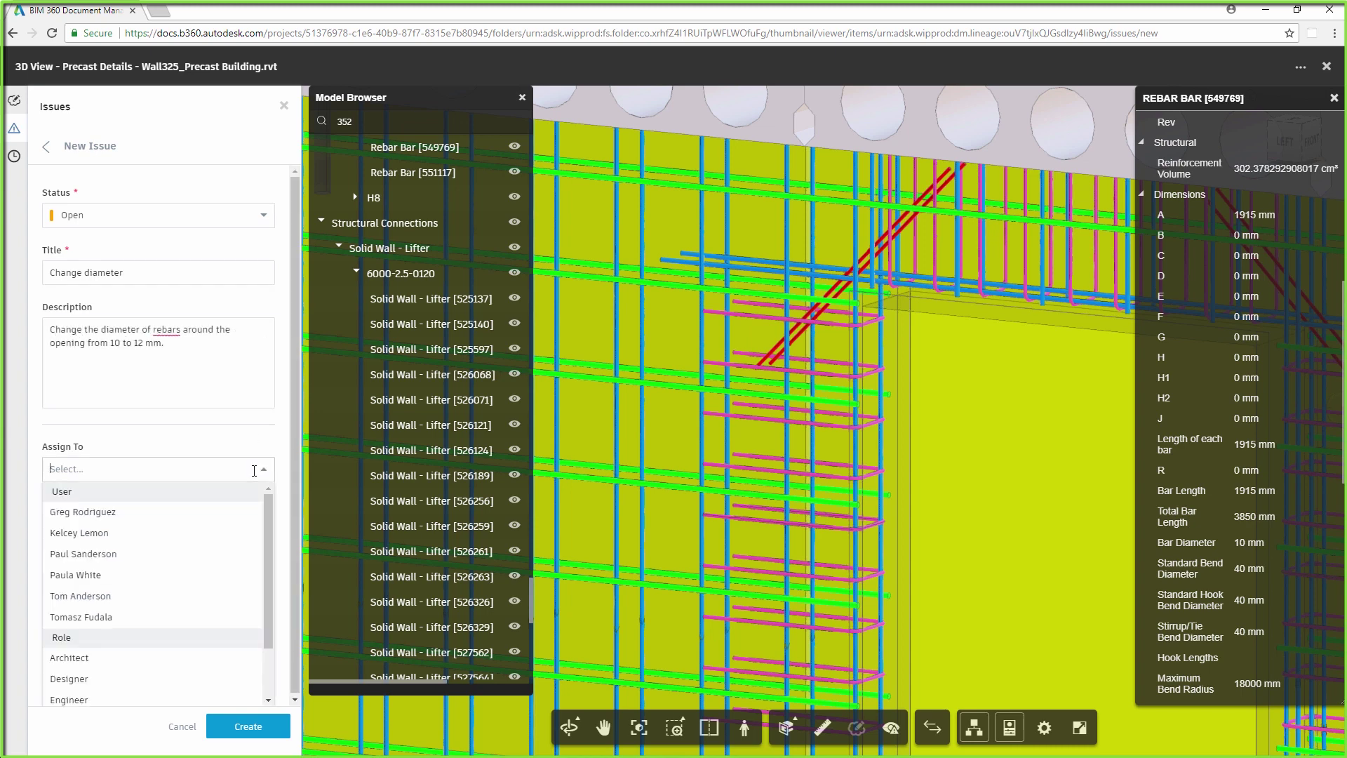
left_click(81, 617)
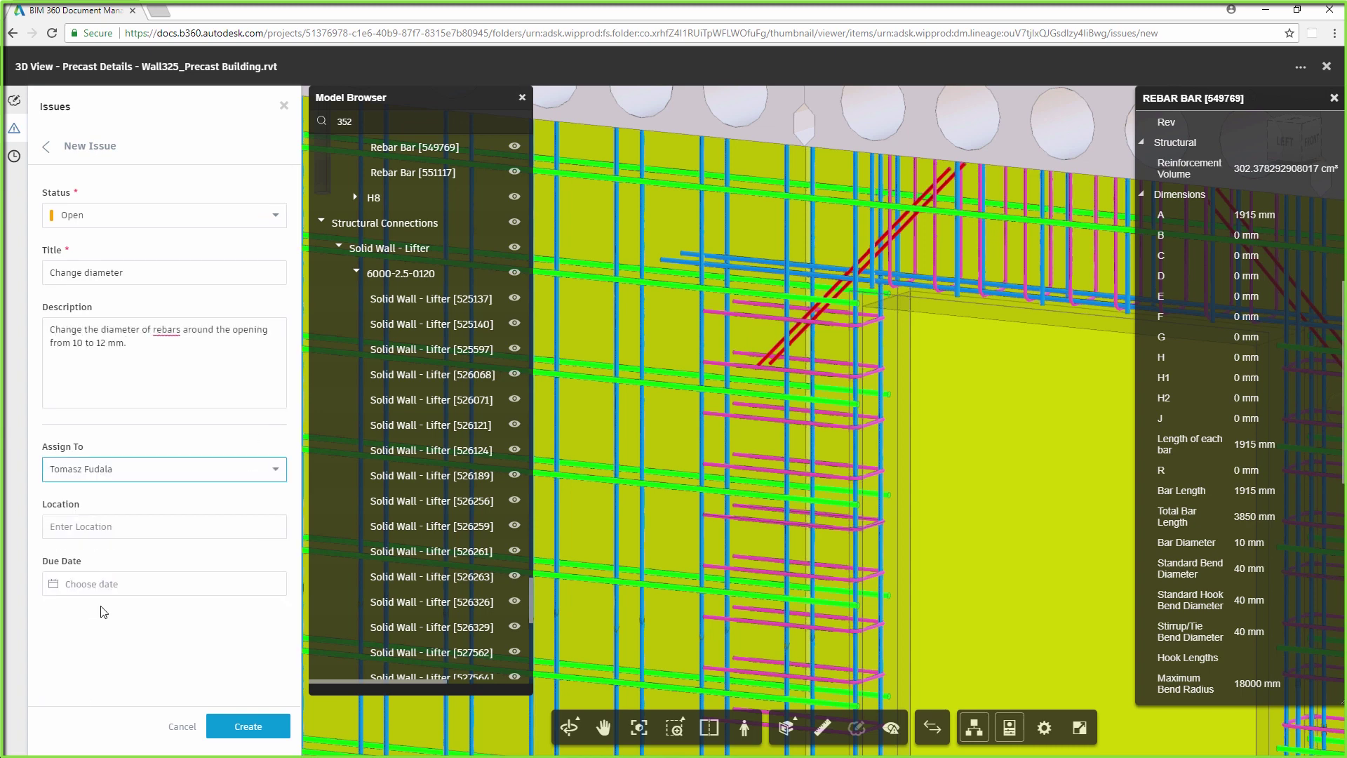
left_click(103, 590)
left_click(105, 624)
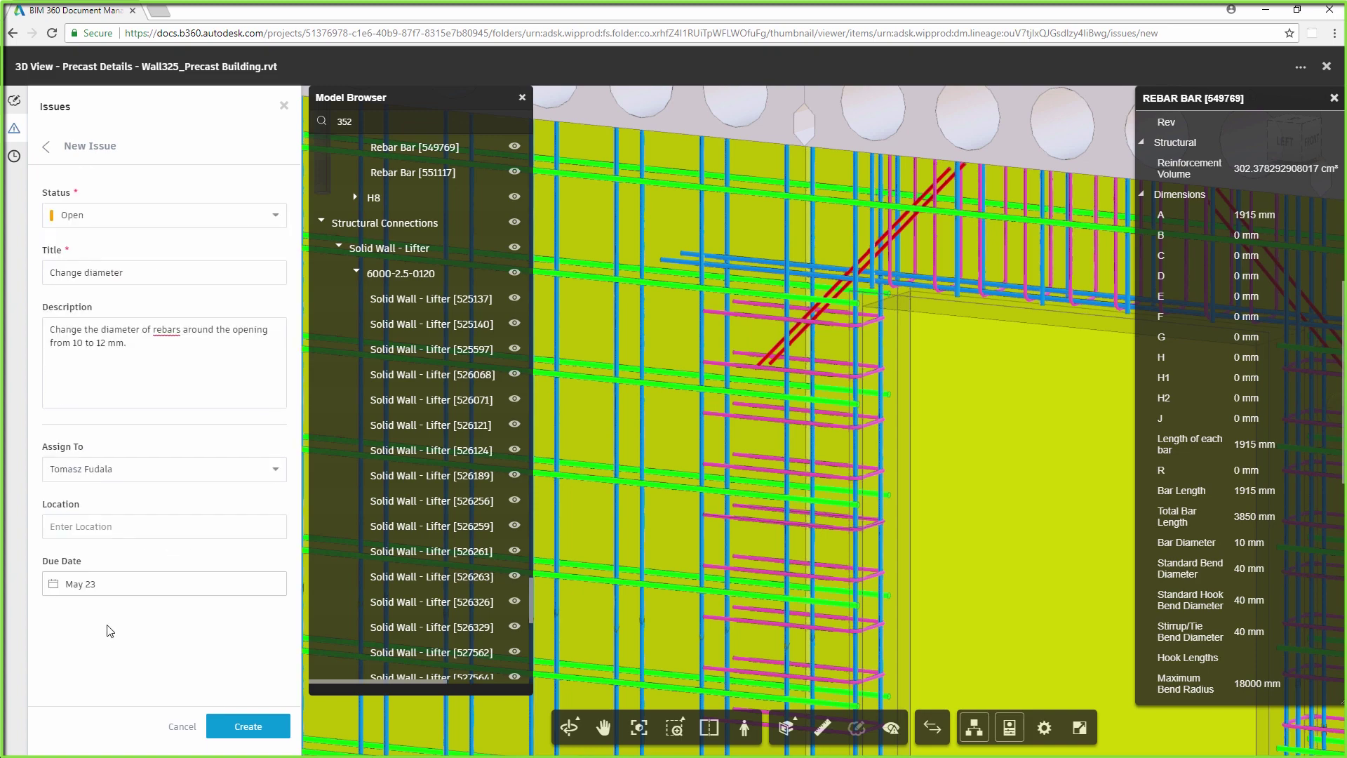
left_click(247, 726)
Step: Start a second issue for adding grout tubes, pinned on the model, and choose its assignee
left_click(243, 736)
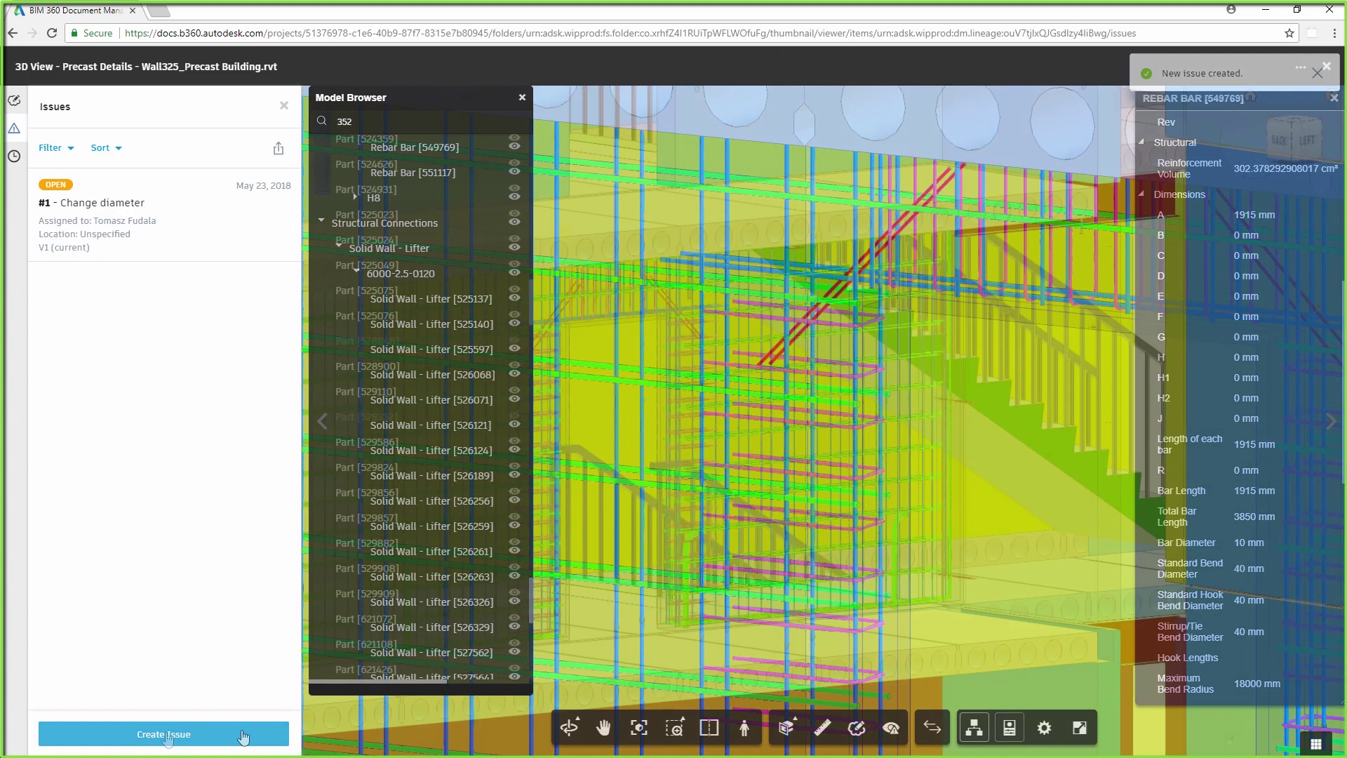
left_click(1024, 544)
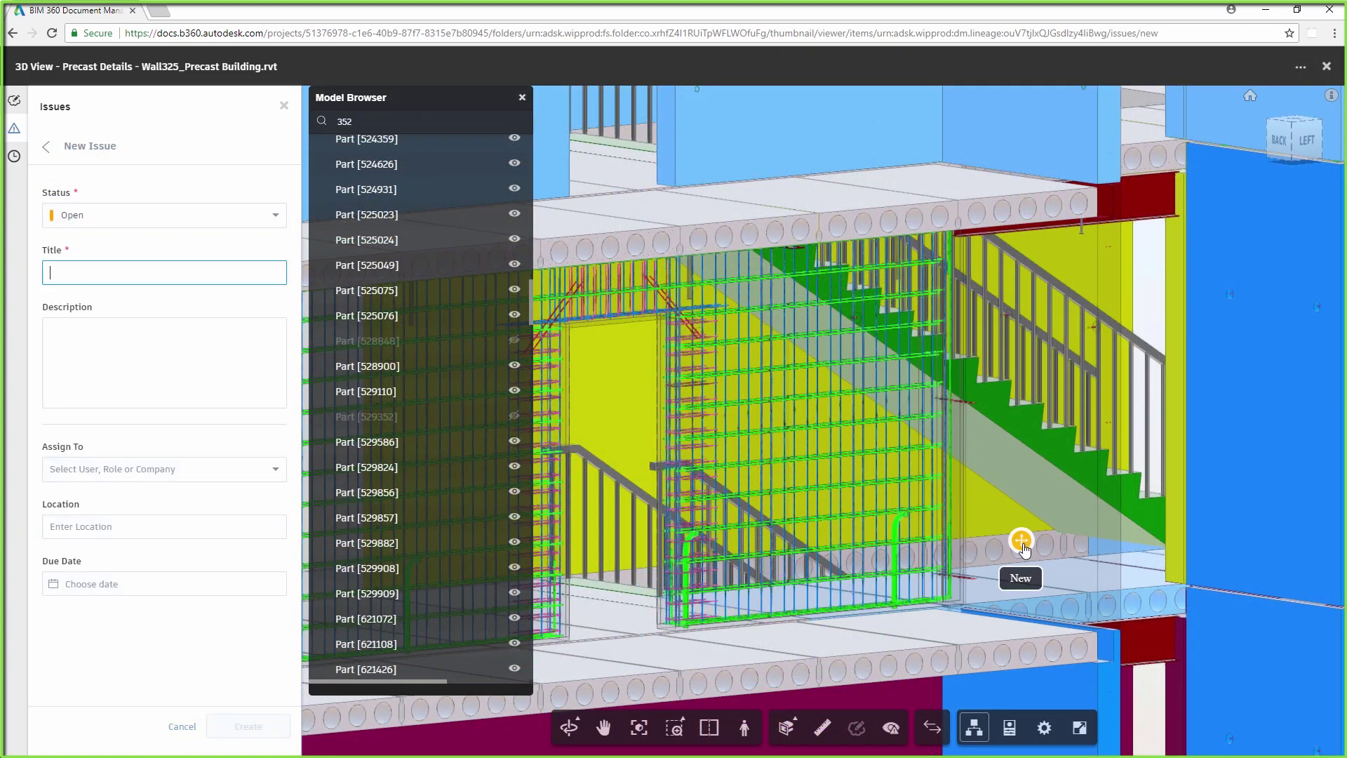
type("Add grout tubes")
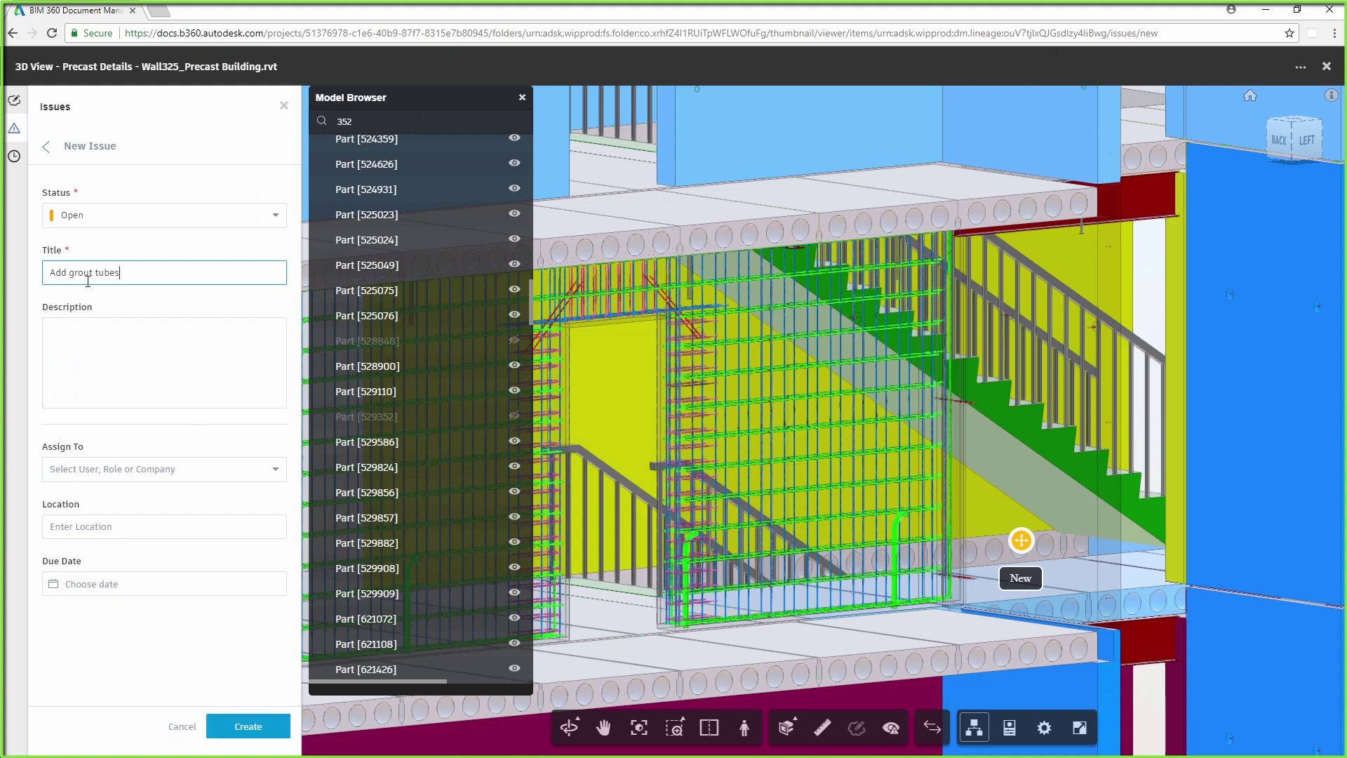
left_click(83, 336)
type("Add missing grout tubes.")
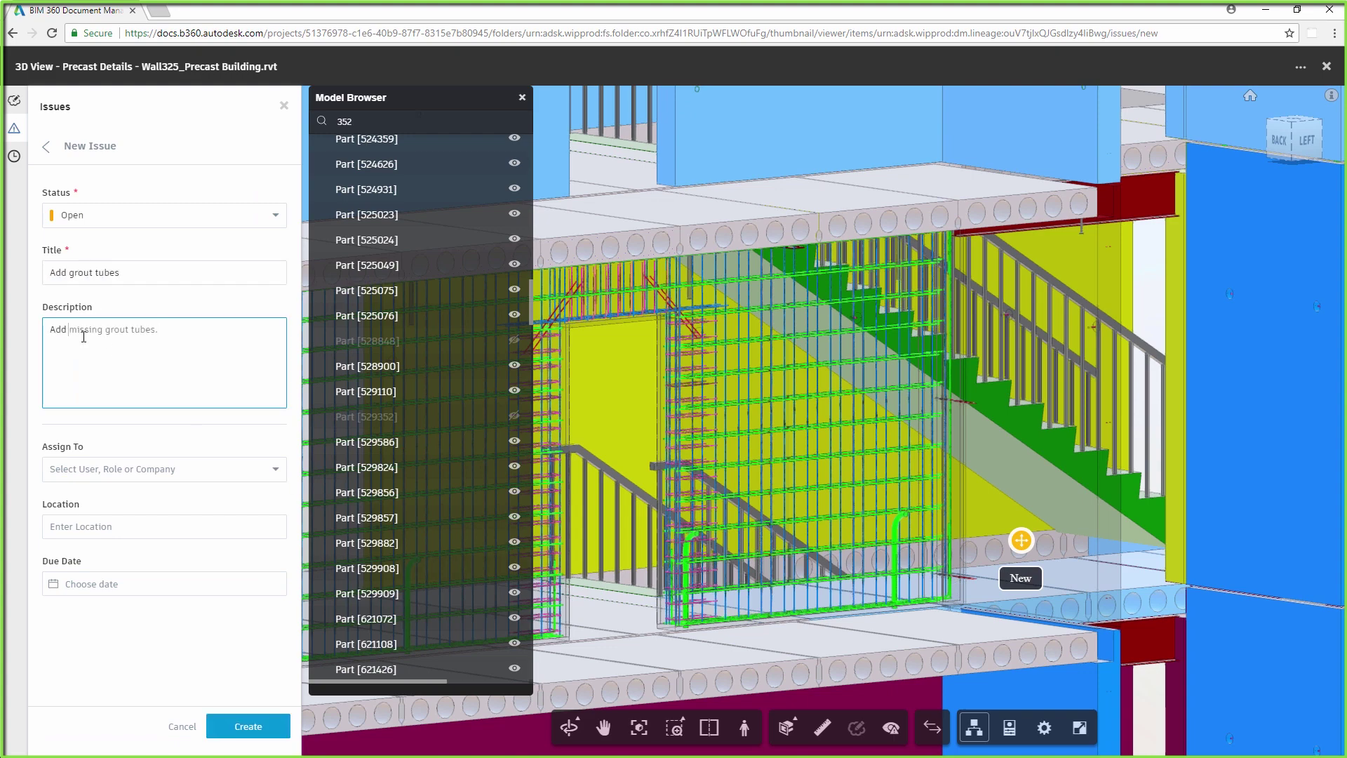
left_click(118, 468)
Step: Assign the grout tubes issue, close the 3D comparison, and start a markup on Solid Wall321
left_click(113, 525)
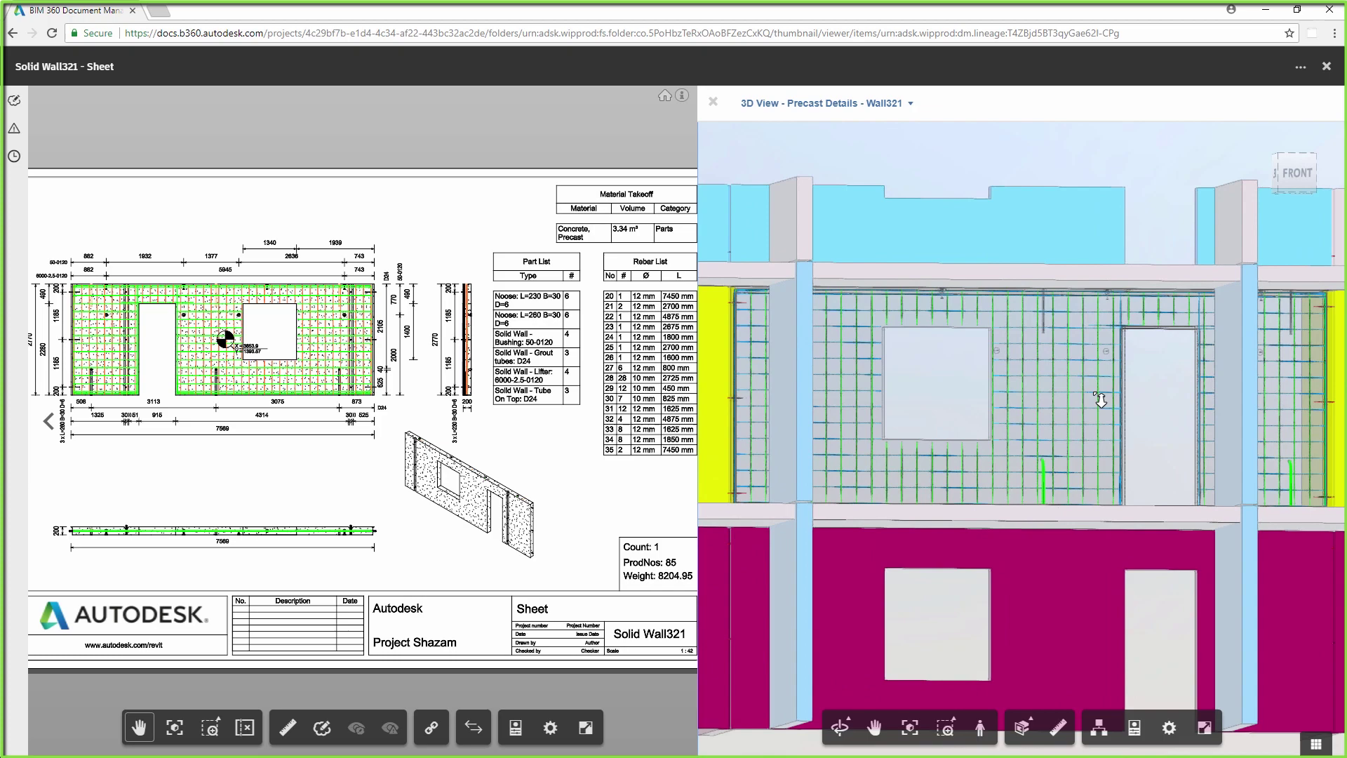
left_click_drag(995, 405, 991, 404)
scroll(226, 339, "up", 3)
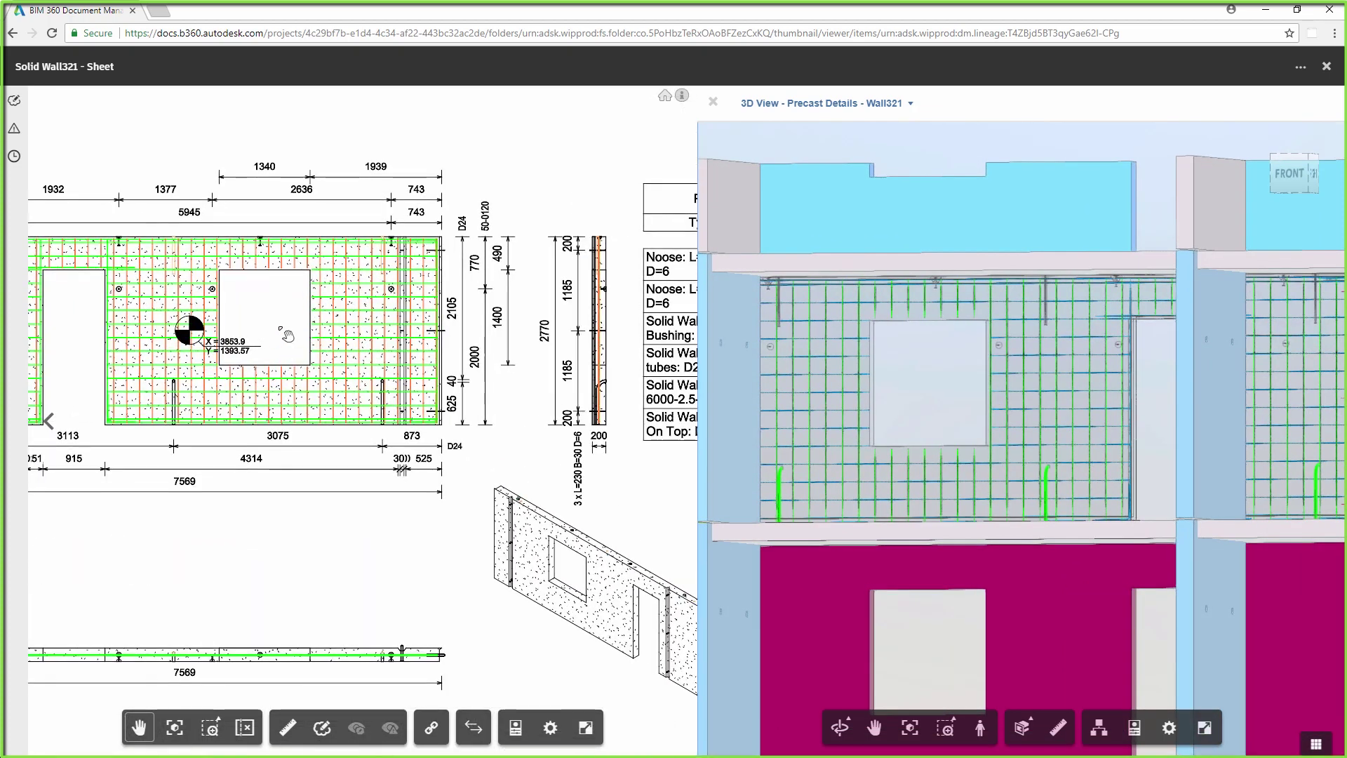
scroll(263, 363, "up", 3)
left_click(713, 103)
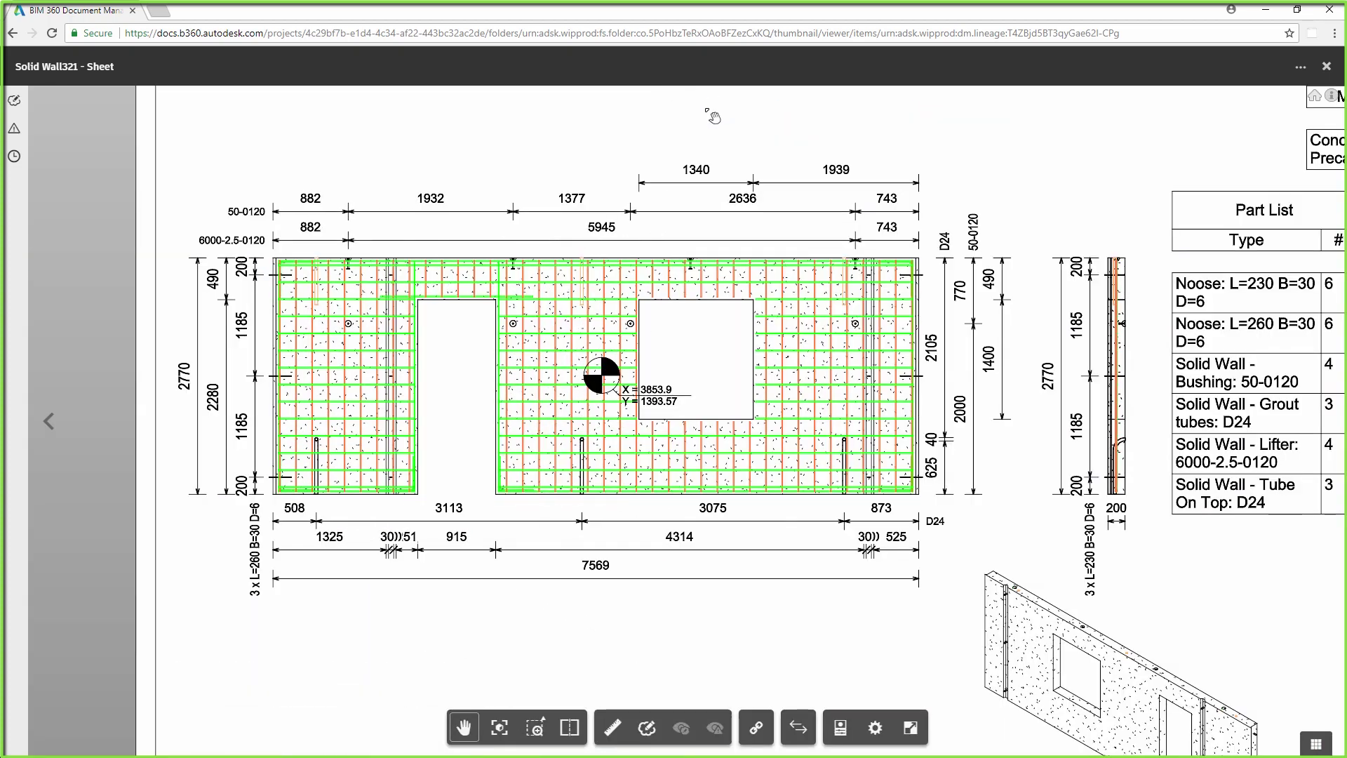
left_click(13, 100)
left_click(153, 724)
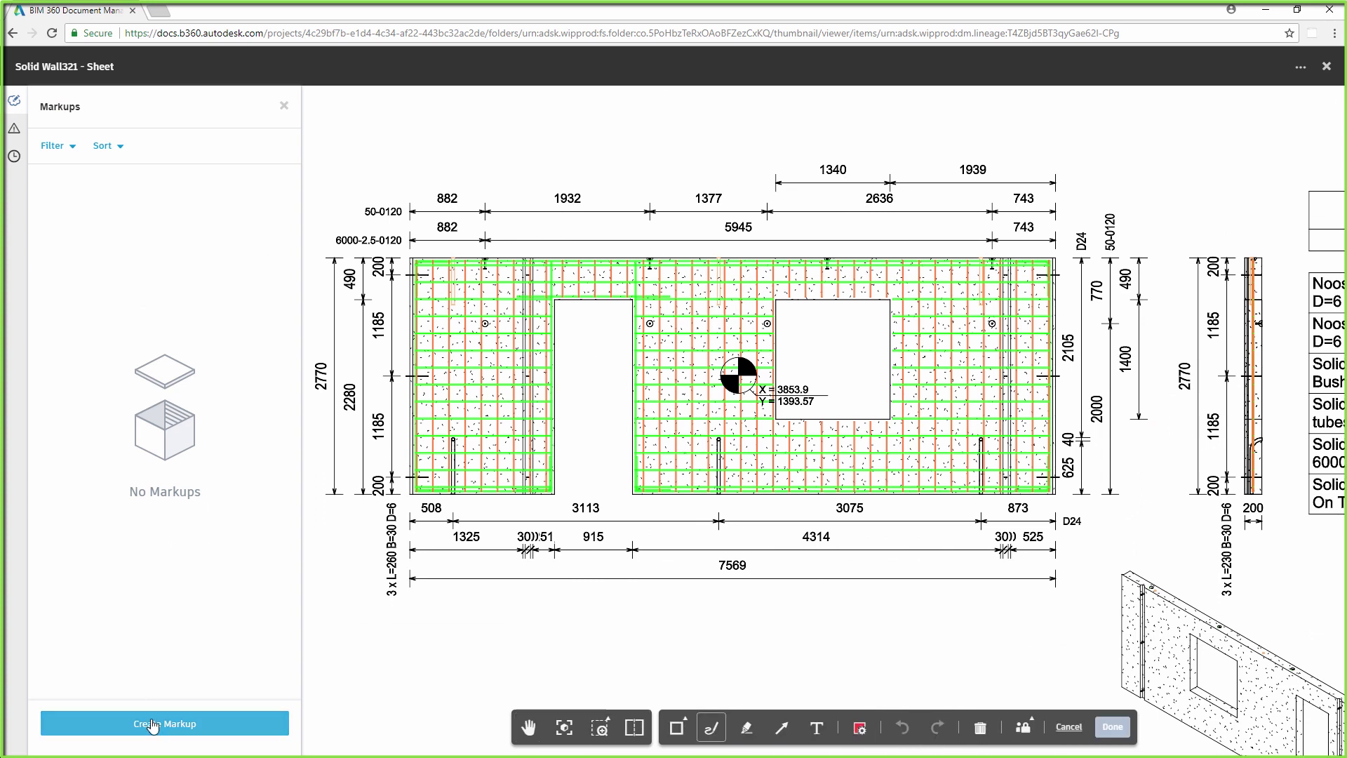
Step: Outline the square opening with a red cloud and add the note 'Add rebar'
left_click(676, 727)
left_click(677, 581)
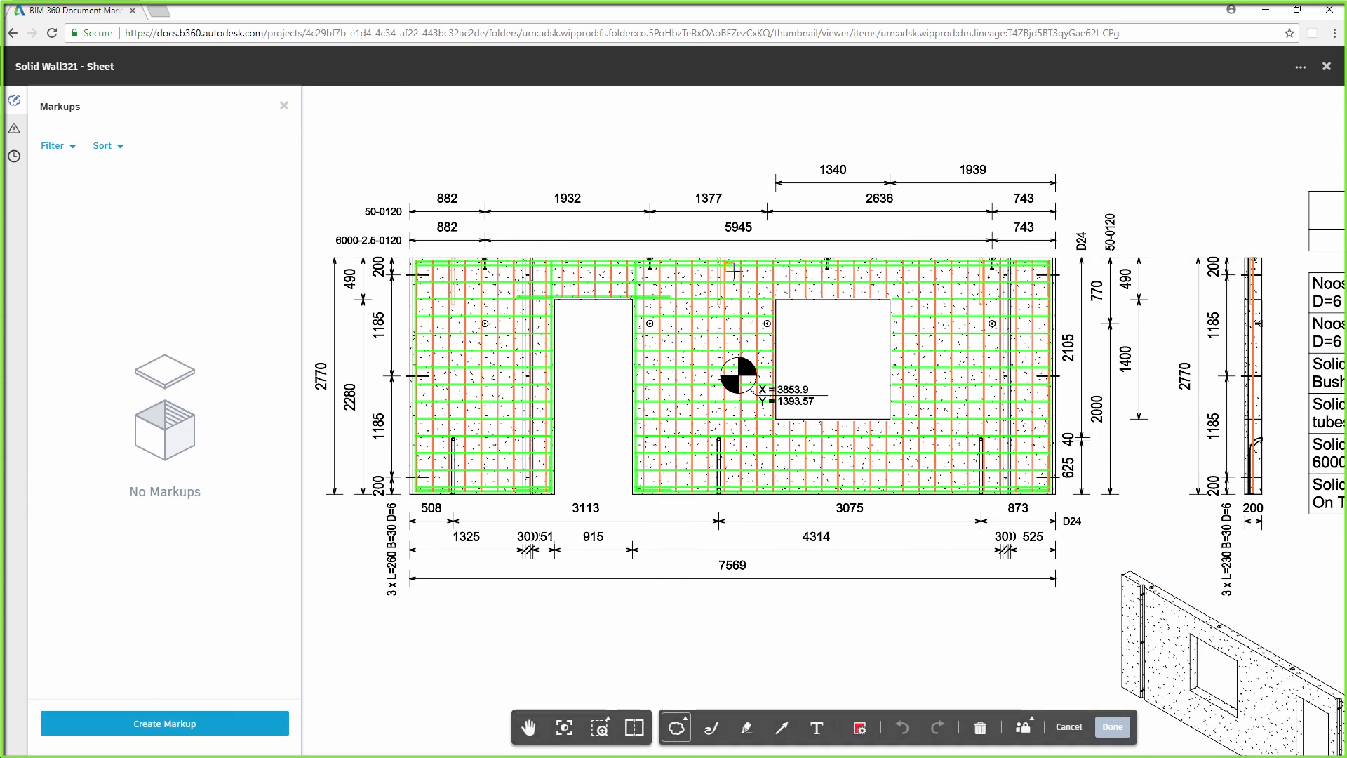
left_click_drag(735, 272, 926, 460)
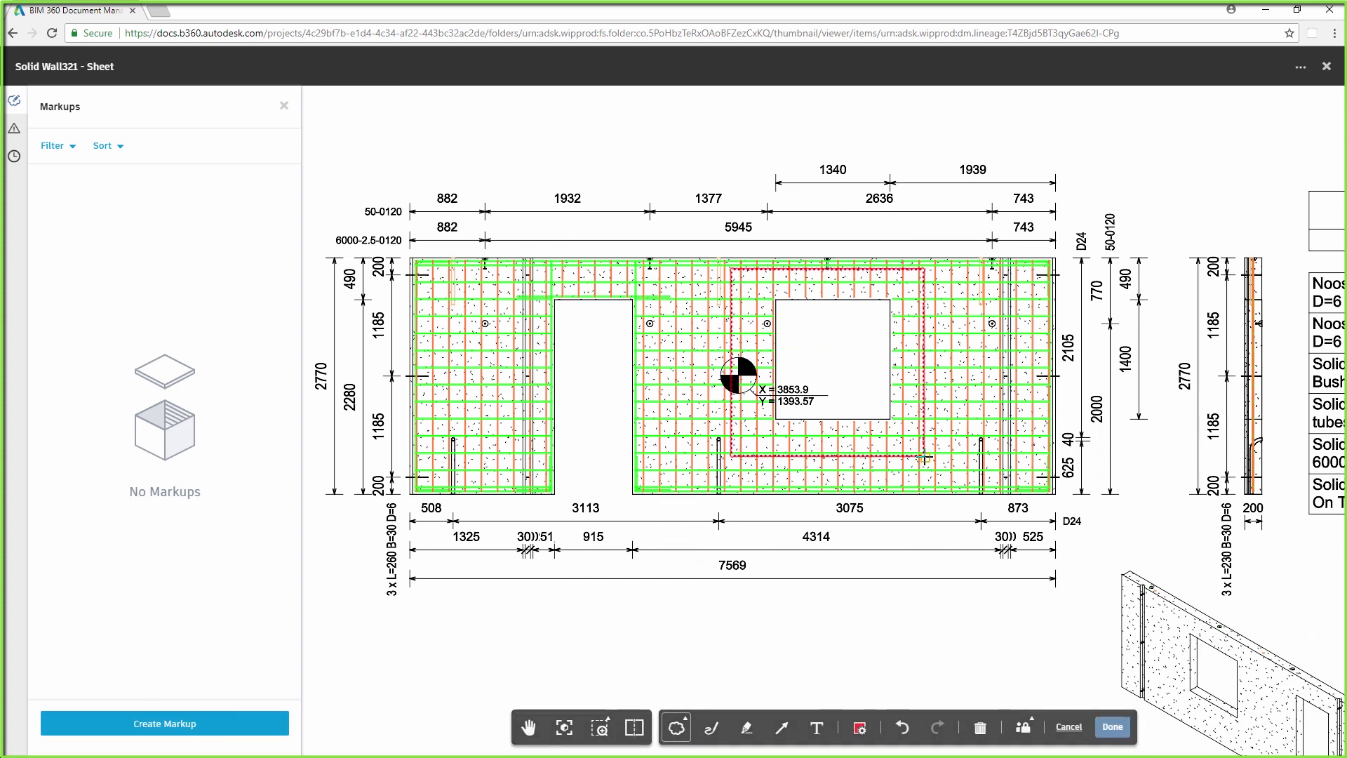
left_click(815, 727)
left_click(897, 199)
type("Add rebar")
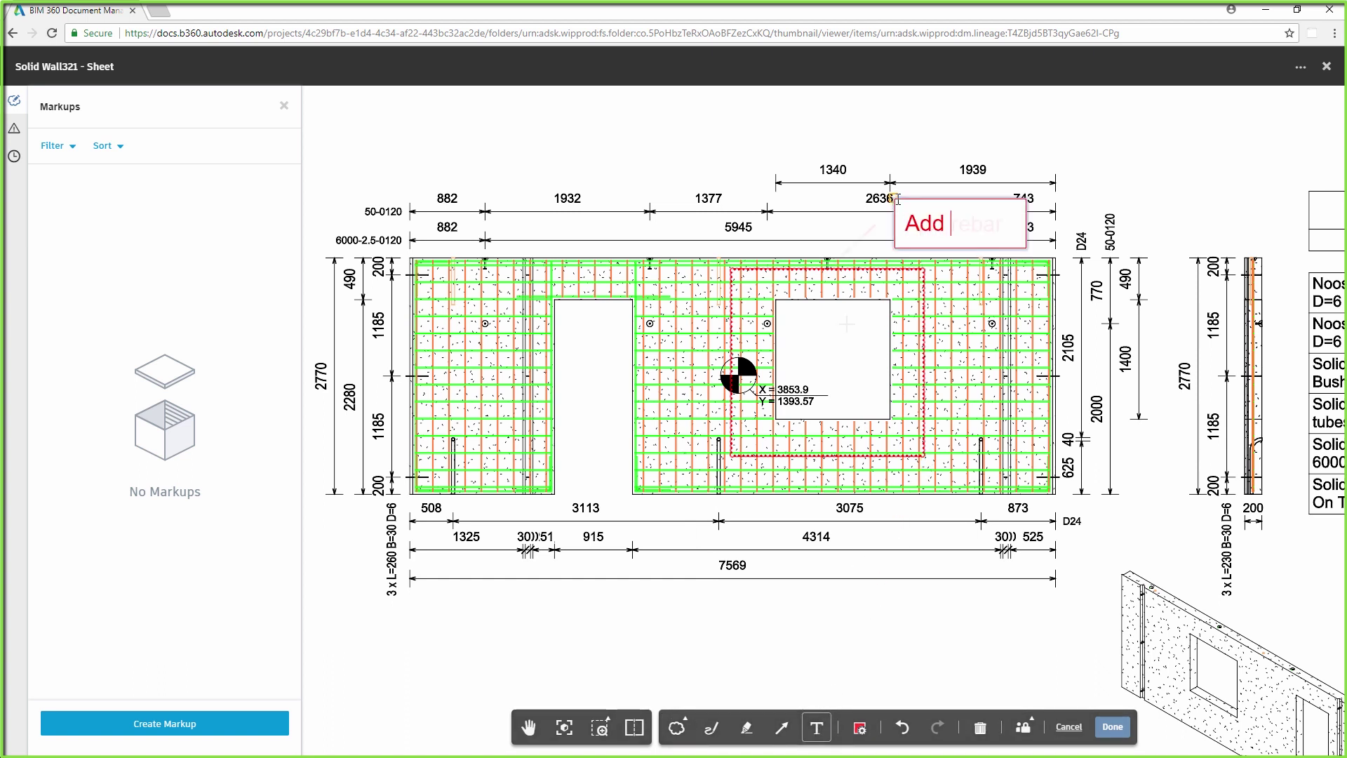
left_click(1113, 726)
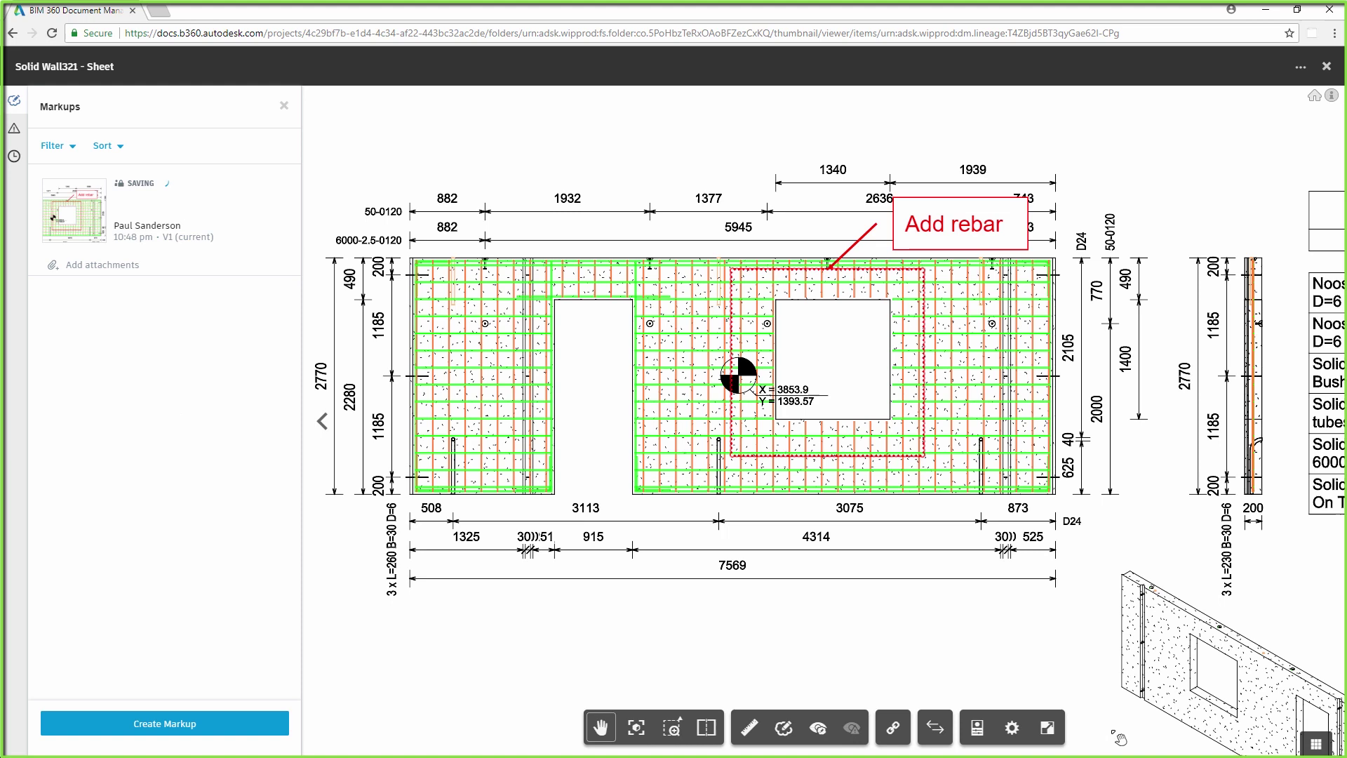
Step: Publish the markup to all project members and bring up the sheet's issues
left_click(163, 184)
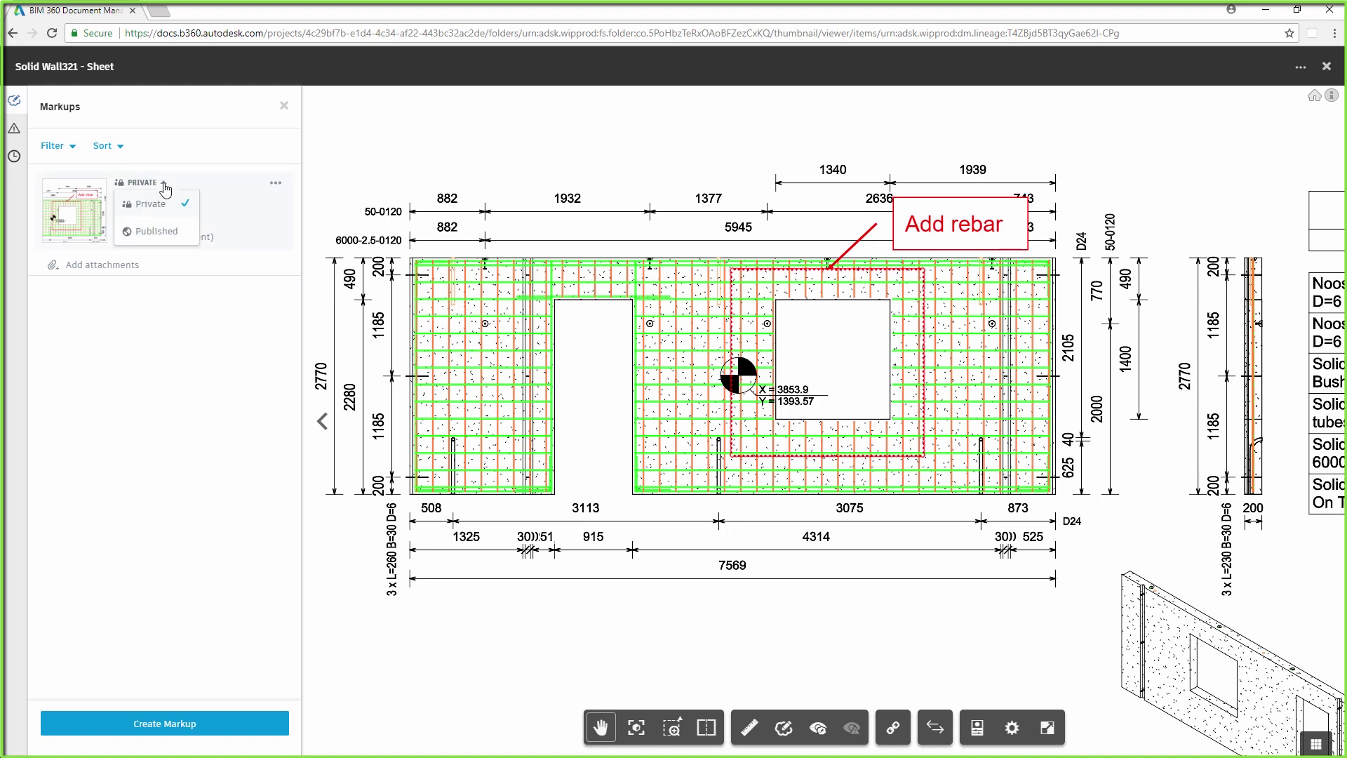
left_click(156, 232)
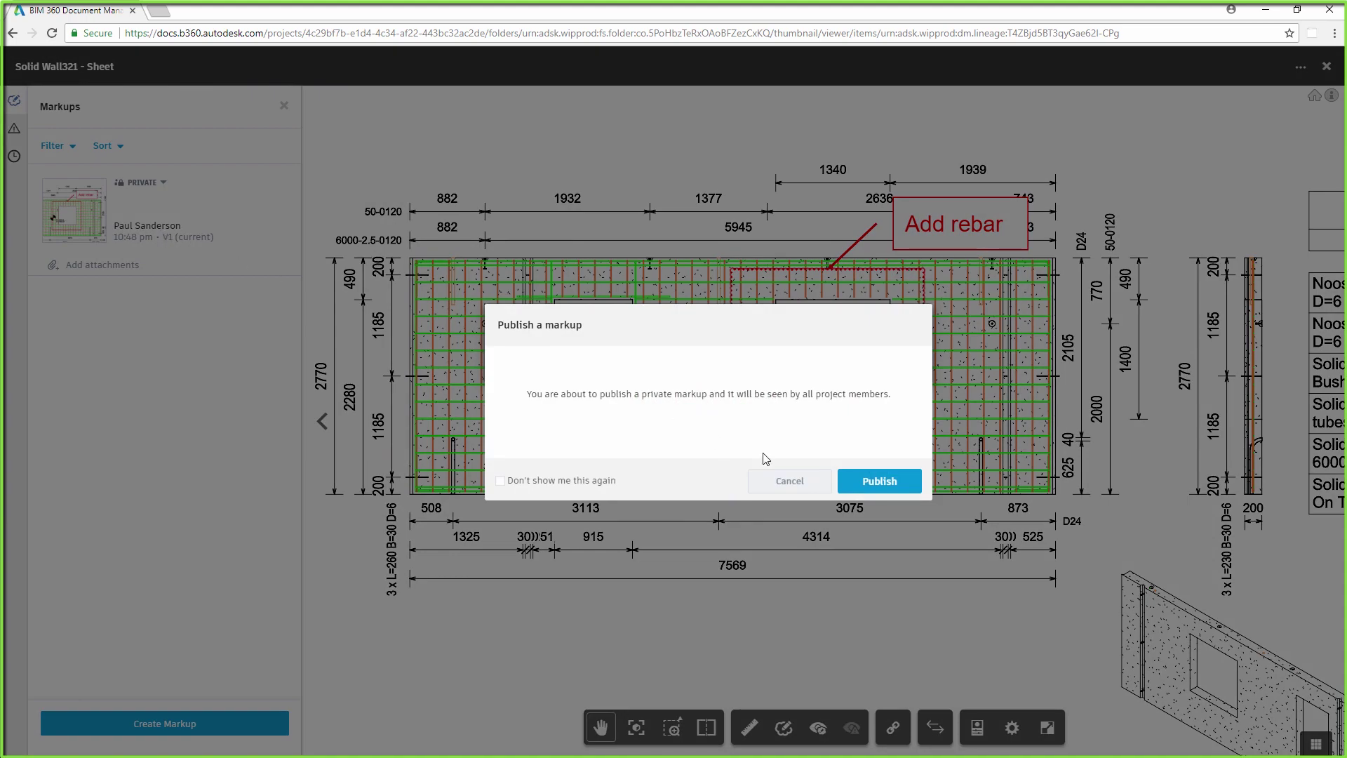
left_click(863, 484)
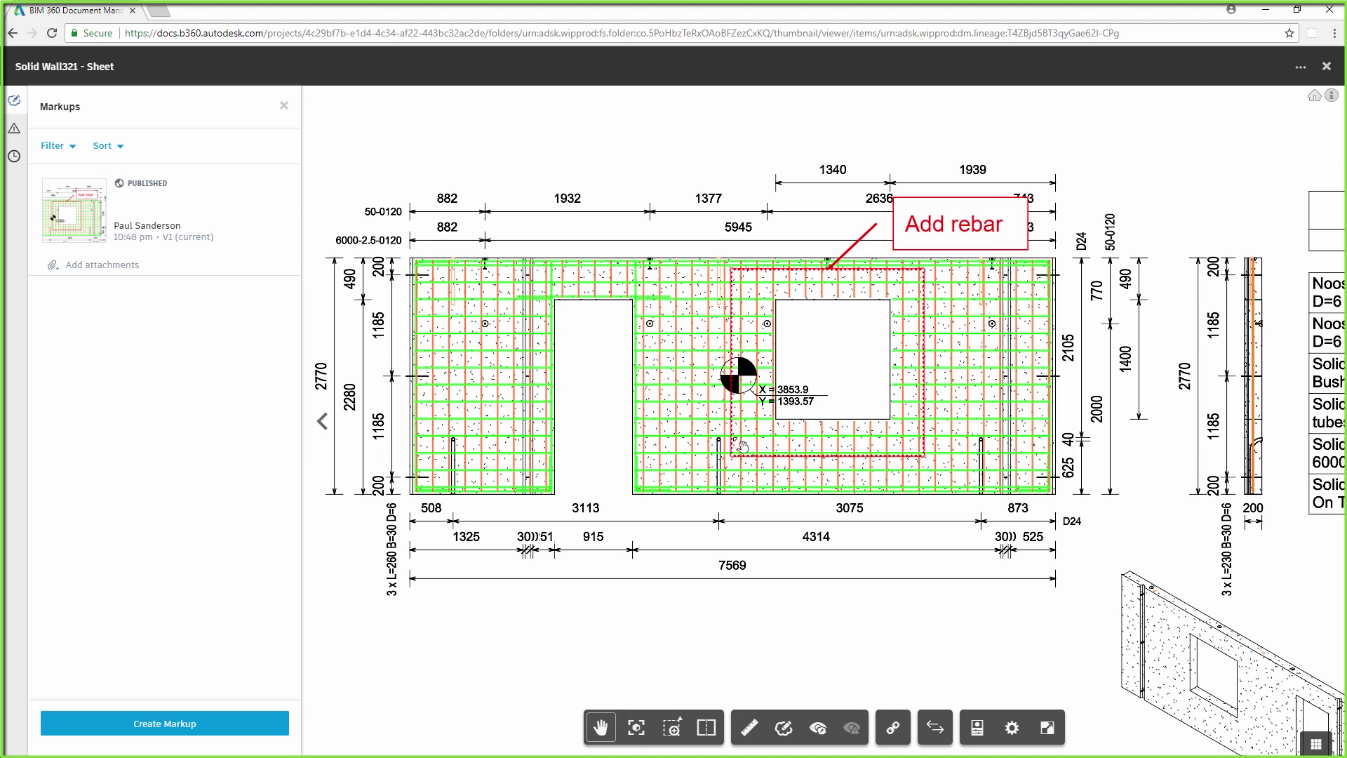
left_click(13, 128)
Step: Create issue #3 'Add rebars' pinned in the square opening, then open it from the notification email
left_click(164, 734)
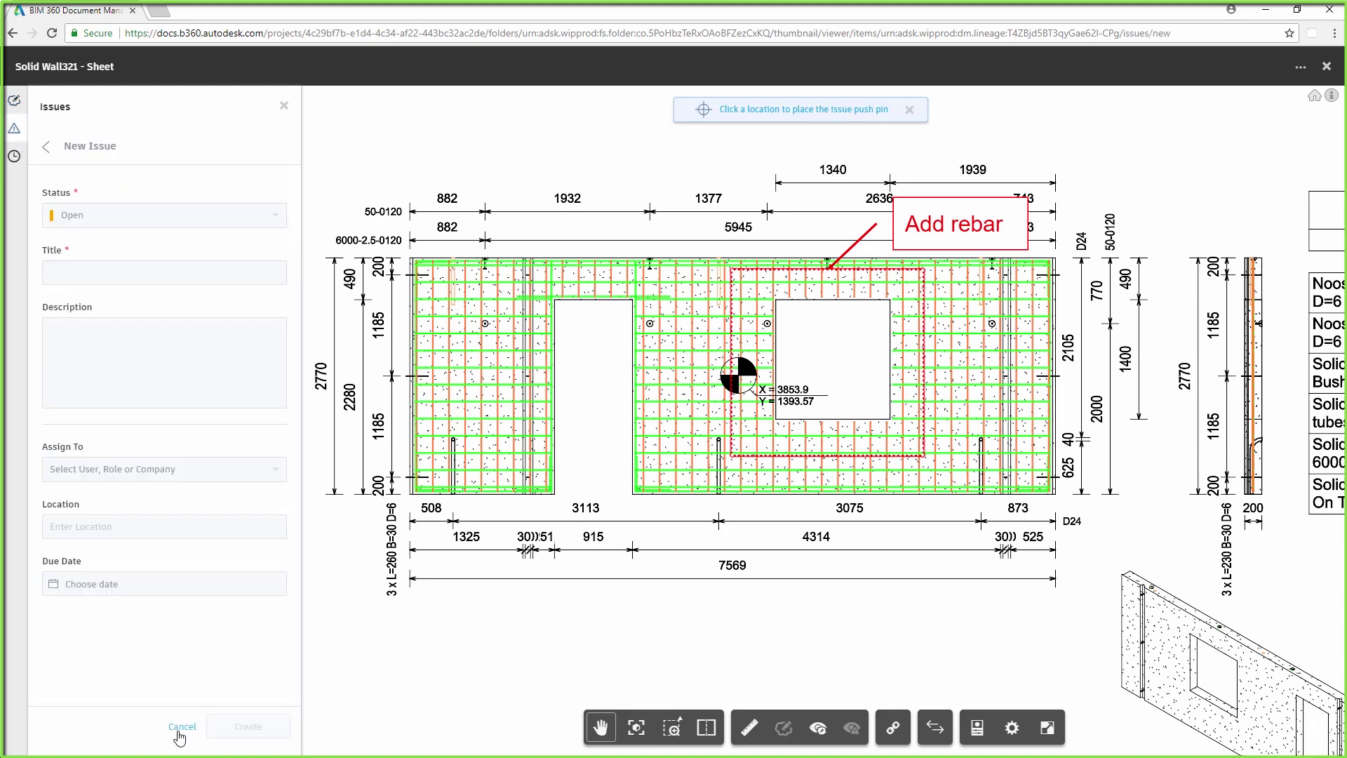
left_click(829, 356)
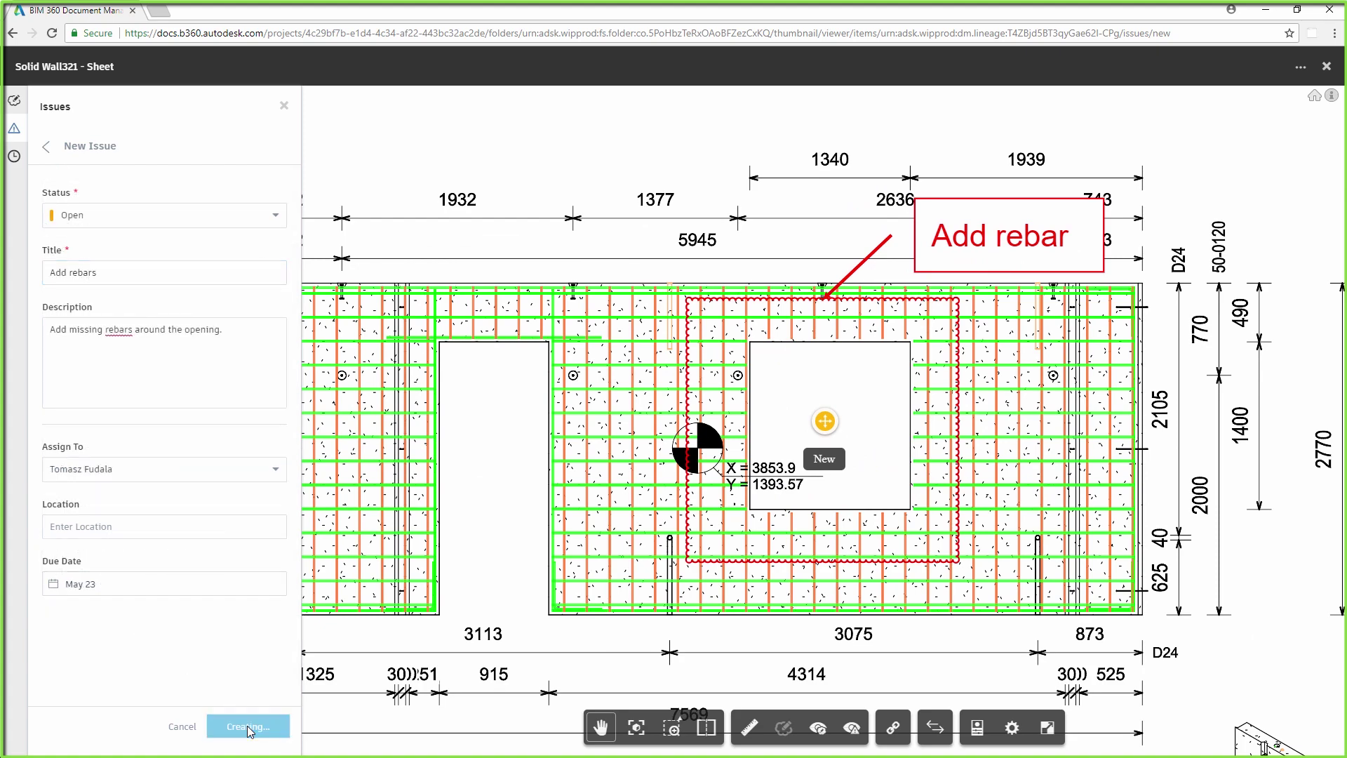
left_click(248, 727)
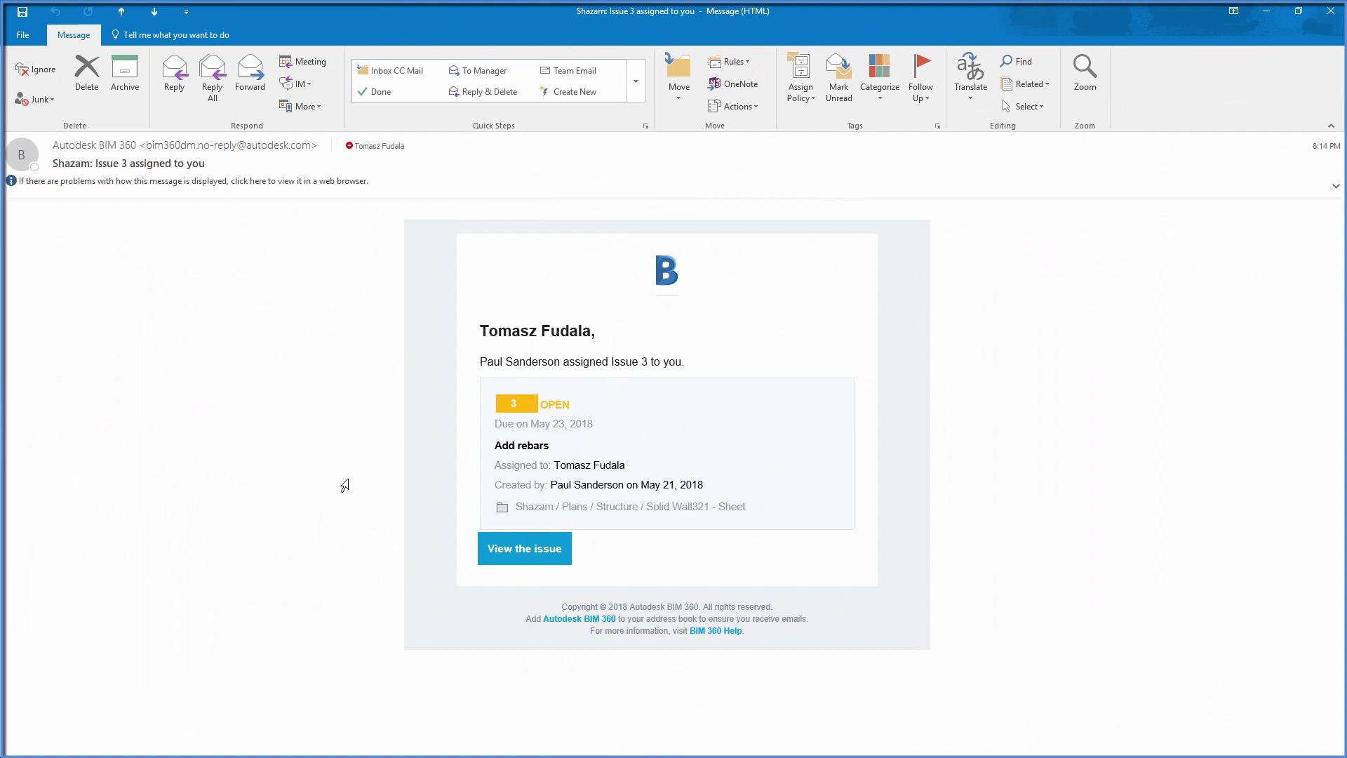
left_click(524, 548)
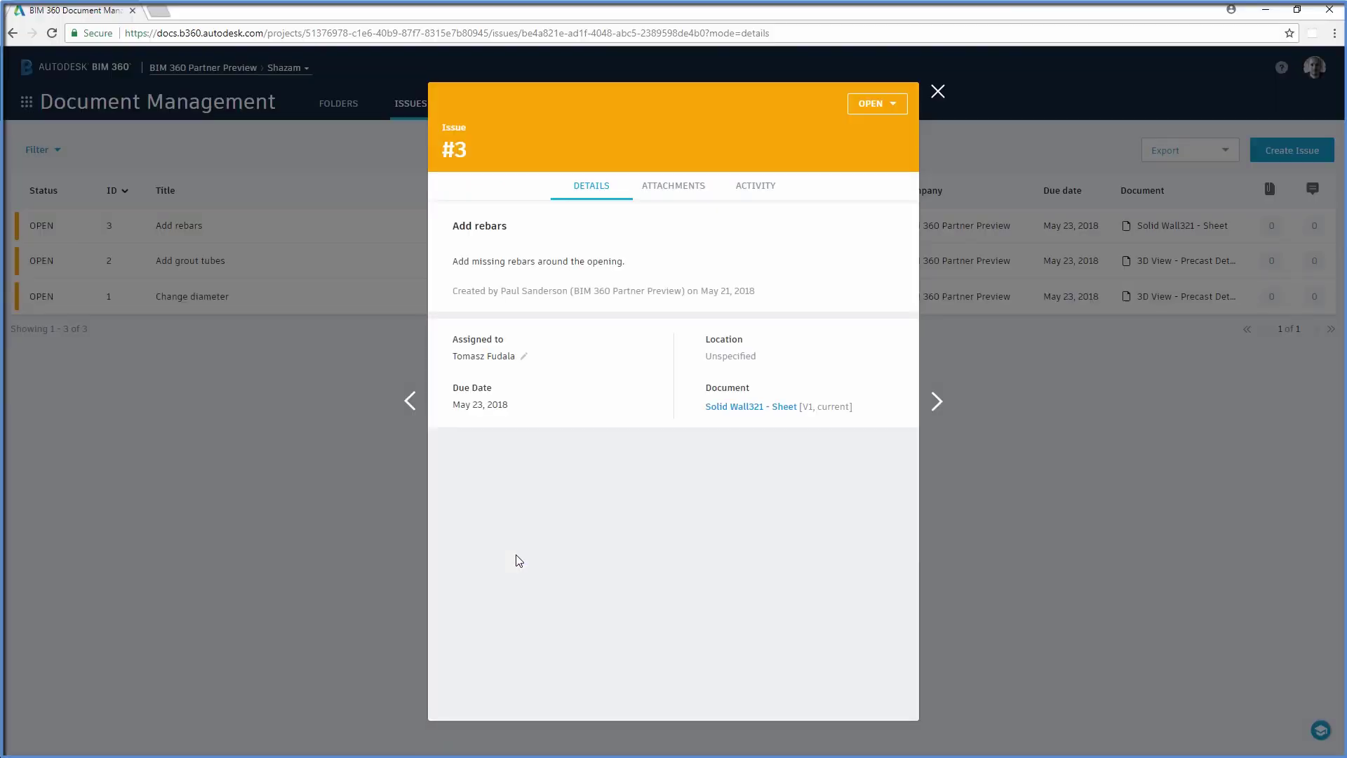
Step: Check issue 3's Solid Wall321 sheet, then open issue 2's linked 3D precast view
left_click(747, 410)
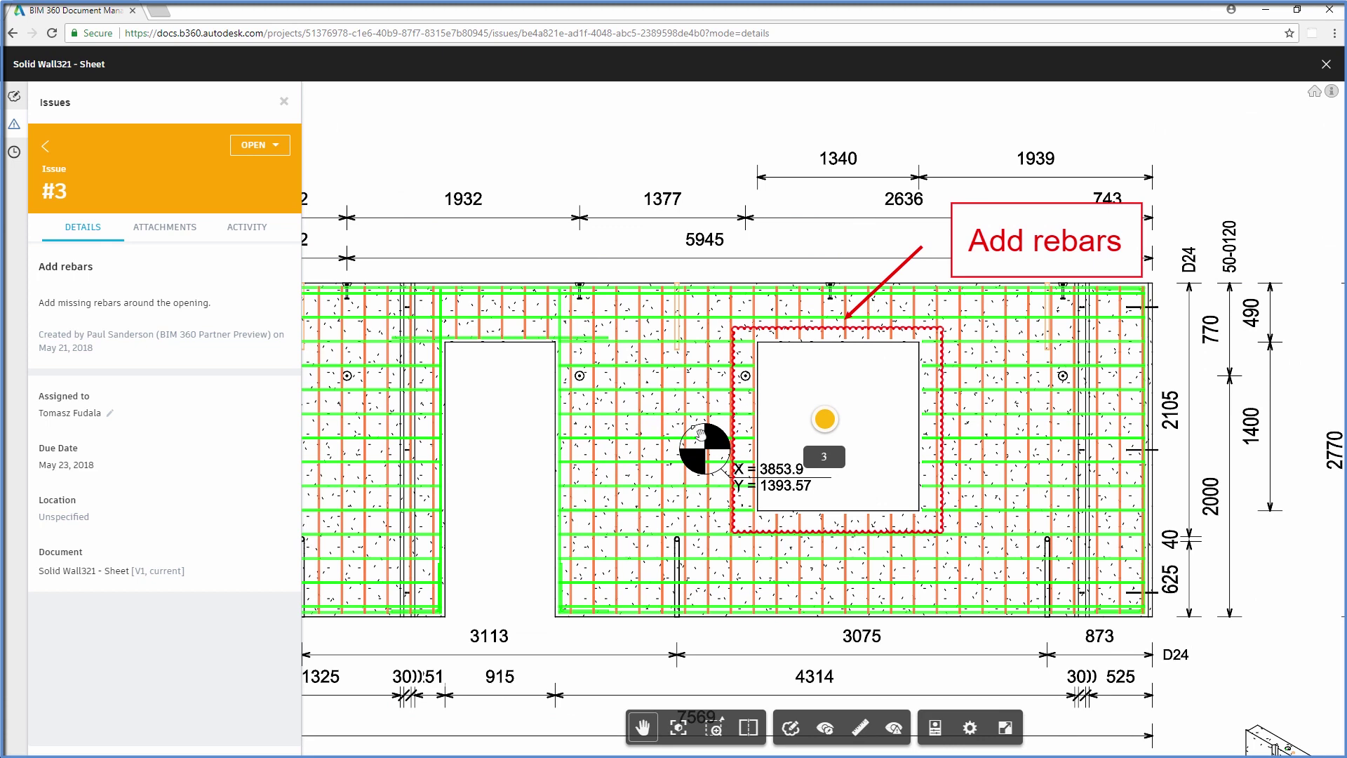
left_click(1326, 65)
left_click(941, 93)
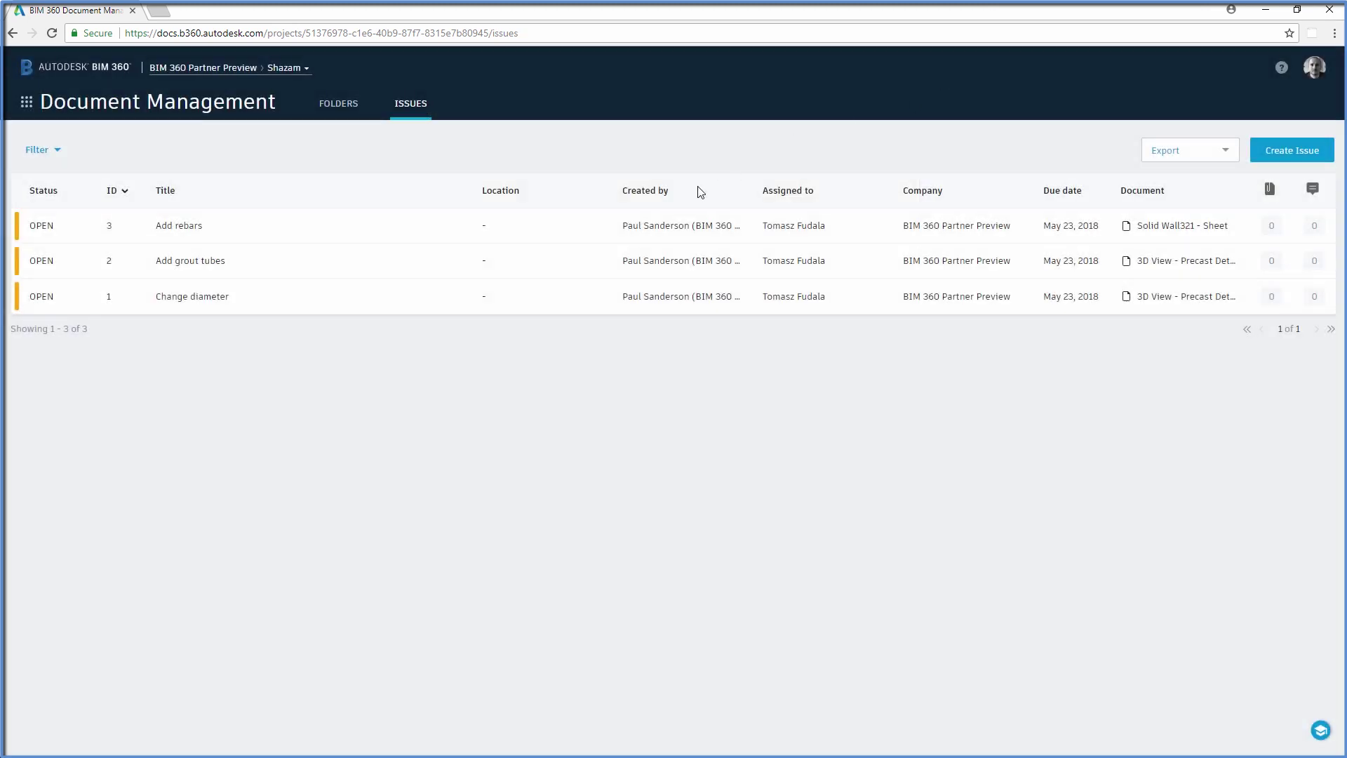
left_click(607, 261)
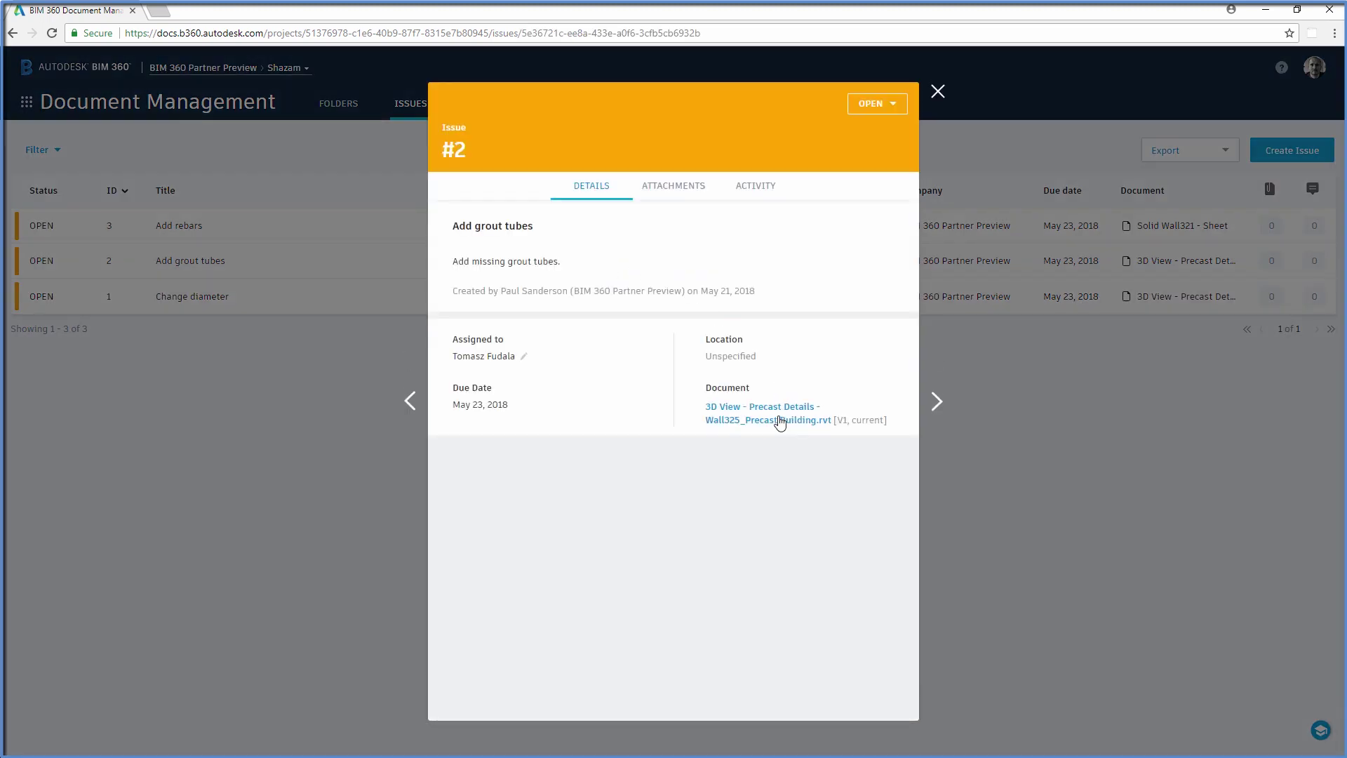
left_click(780, 421)
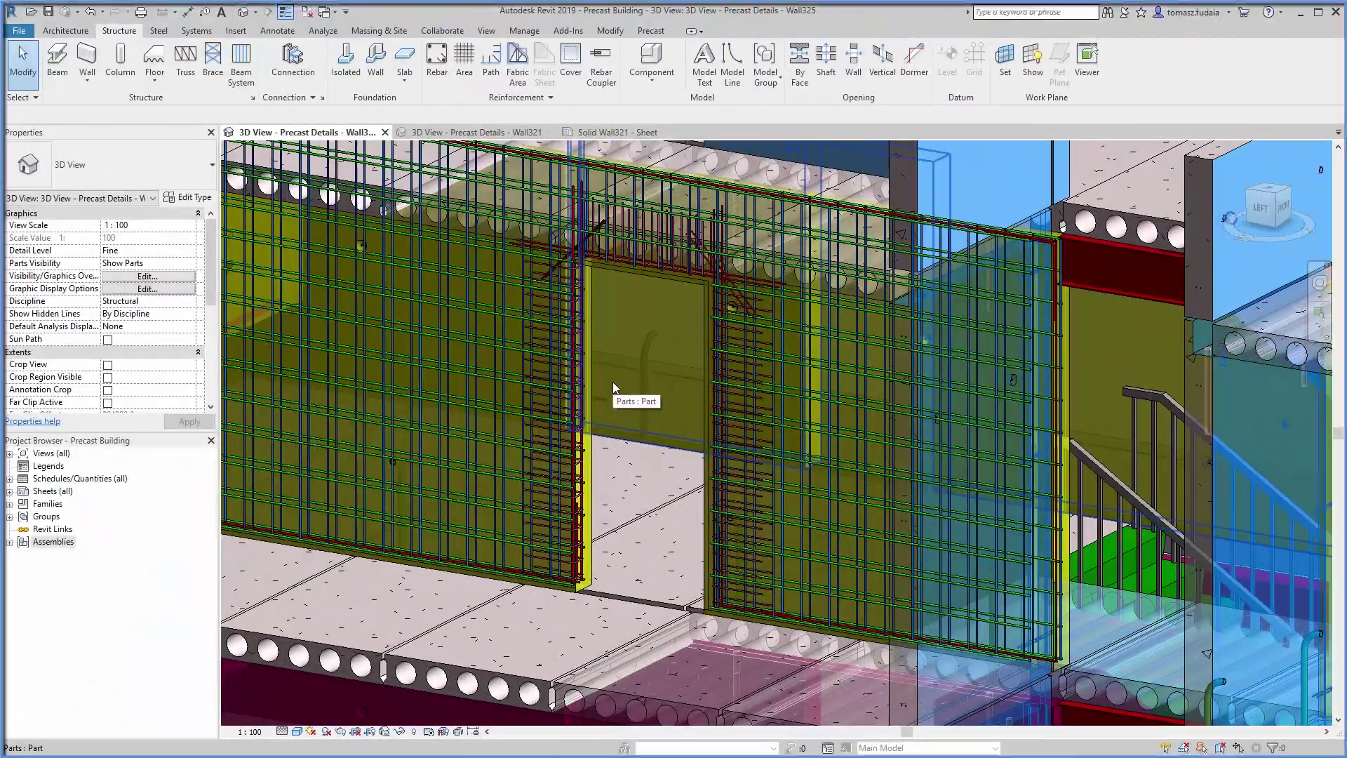
Step: Orbit the Wall325 view around the opening and bring up Revit's Manage tools
middle_click_drag(613, 382, 717, 421, "shift")
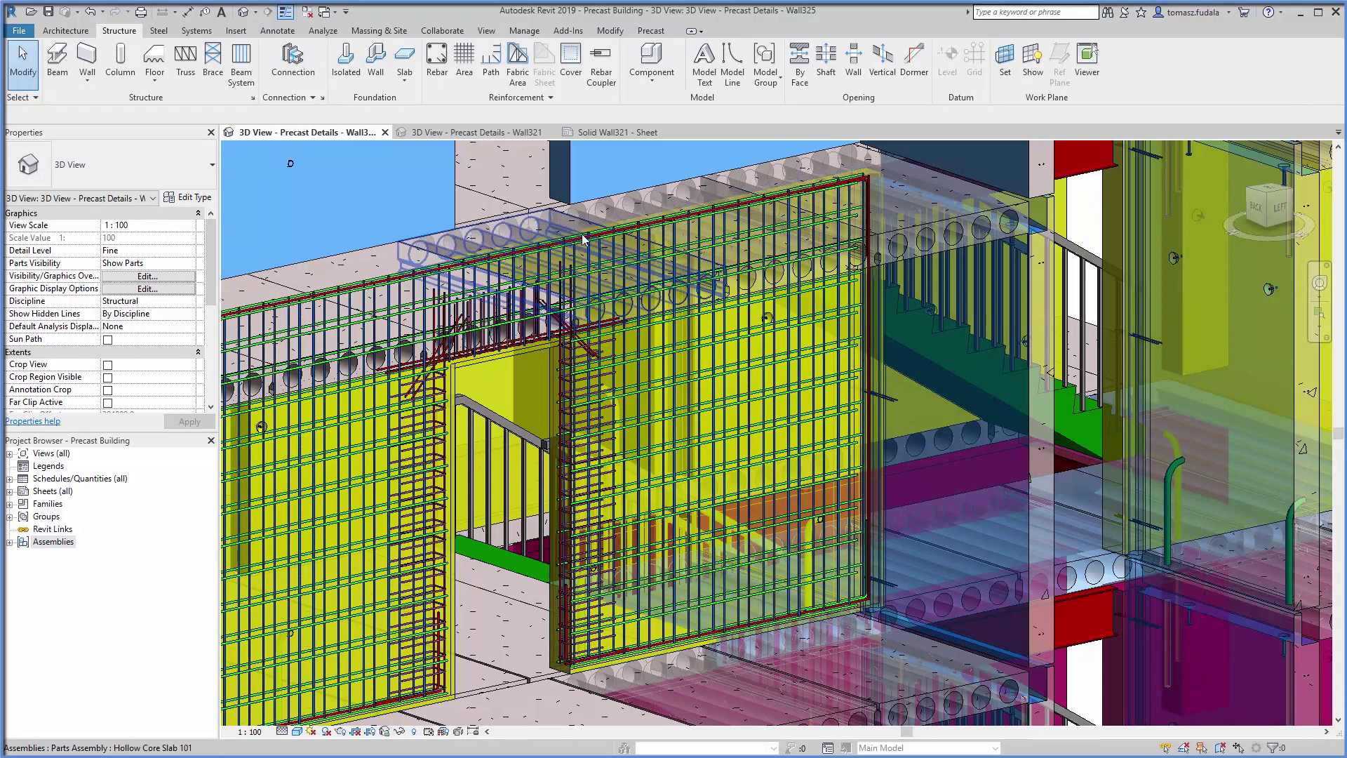
left_click(524, 31)
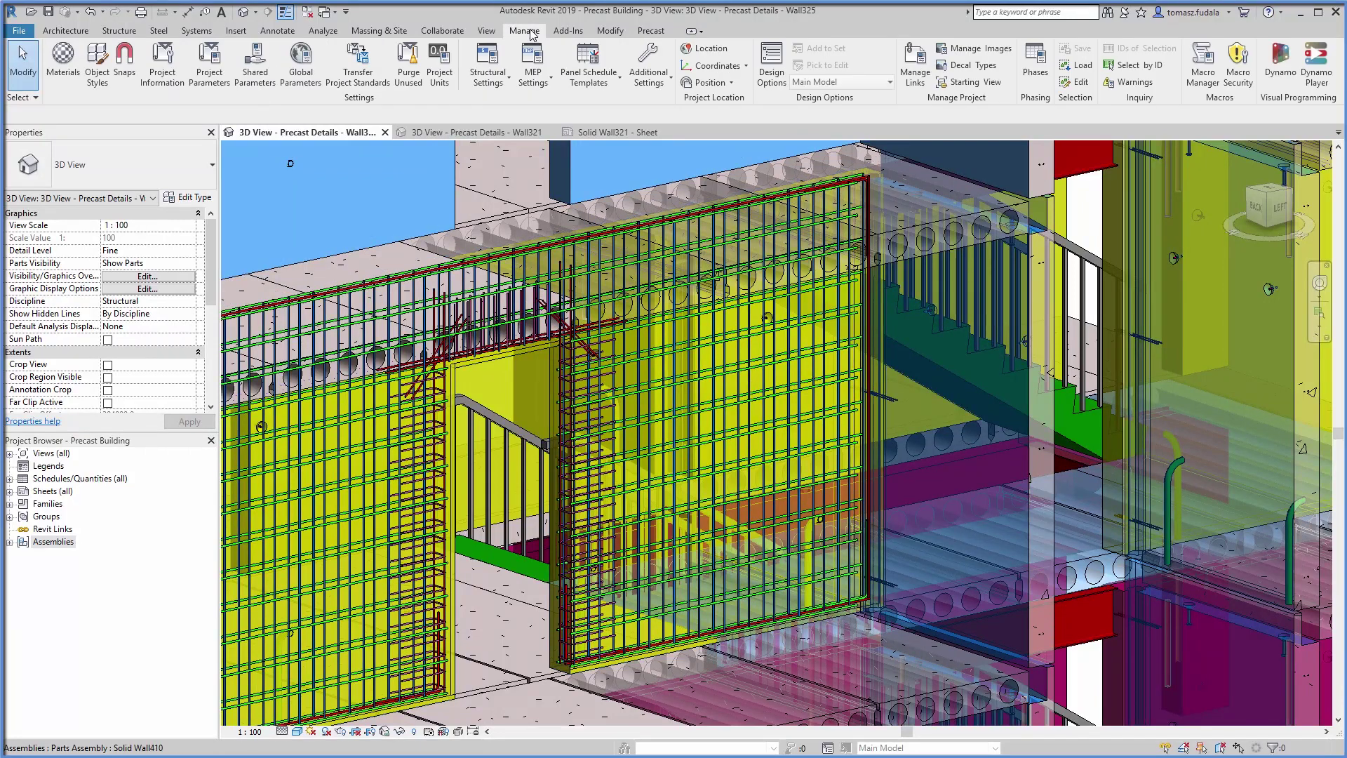
Step: Run the Grout Tubes Dynamo script and spin the view to face the wall
left_click(1316, 66)
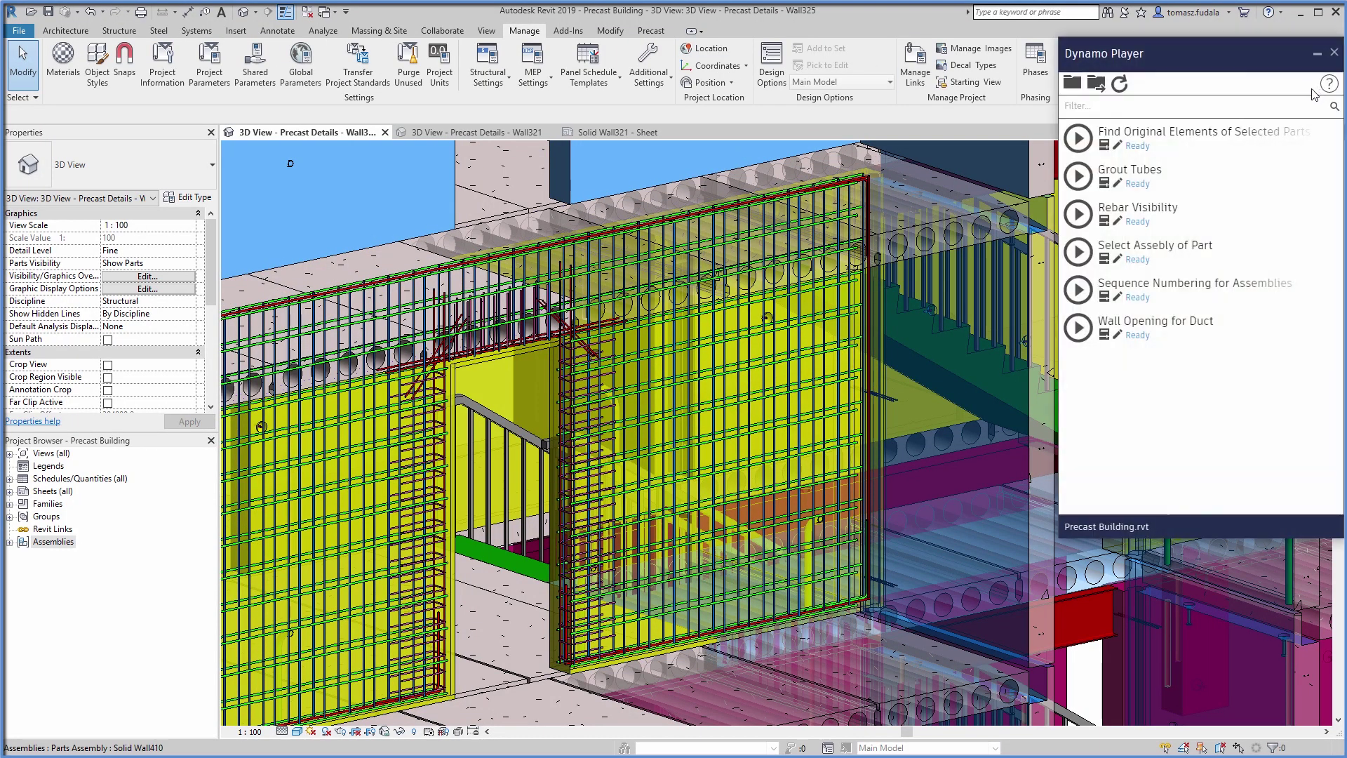
left_click(1105, 181)
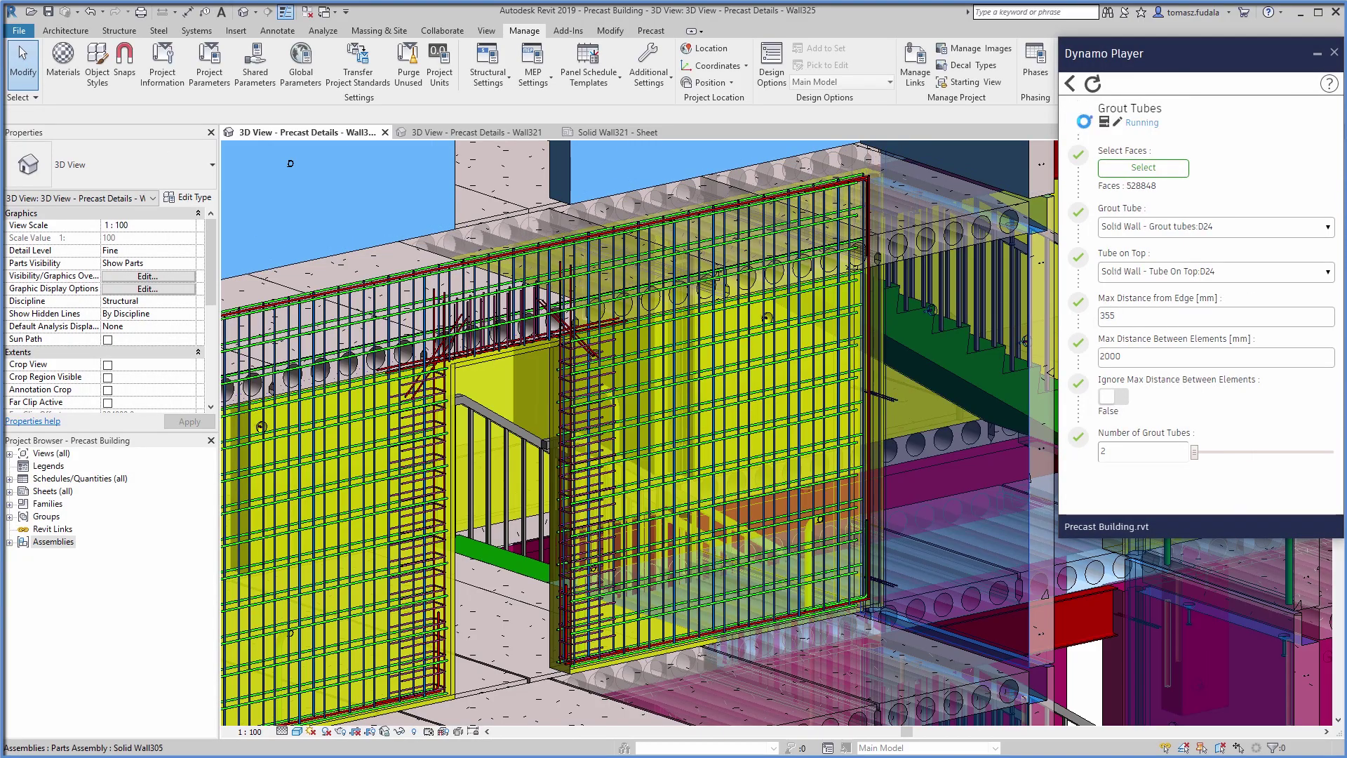
left_click(1336, 55)
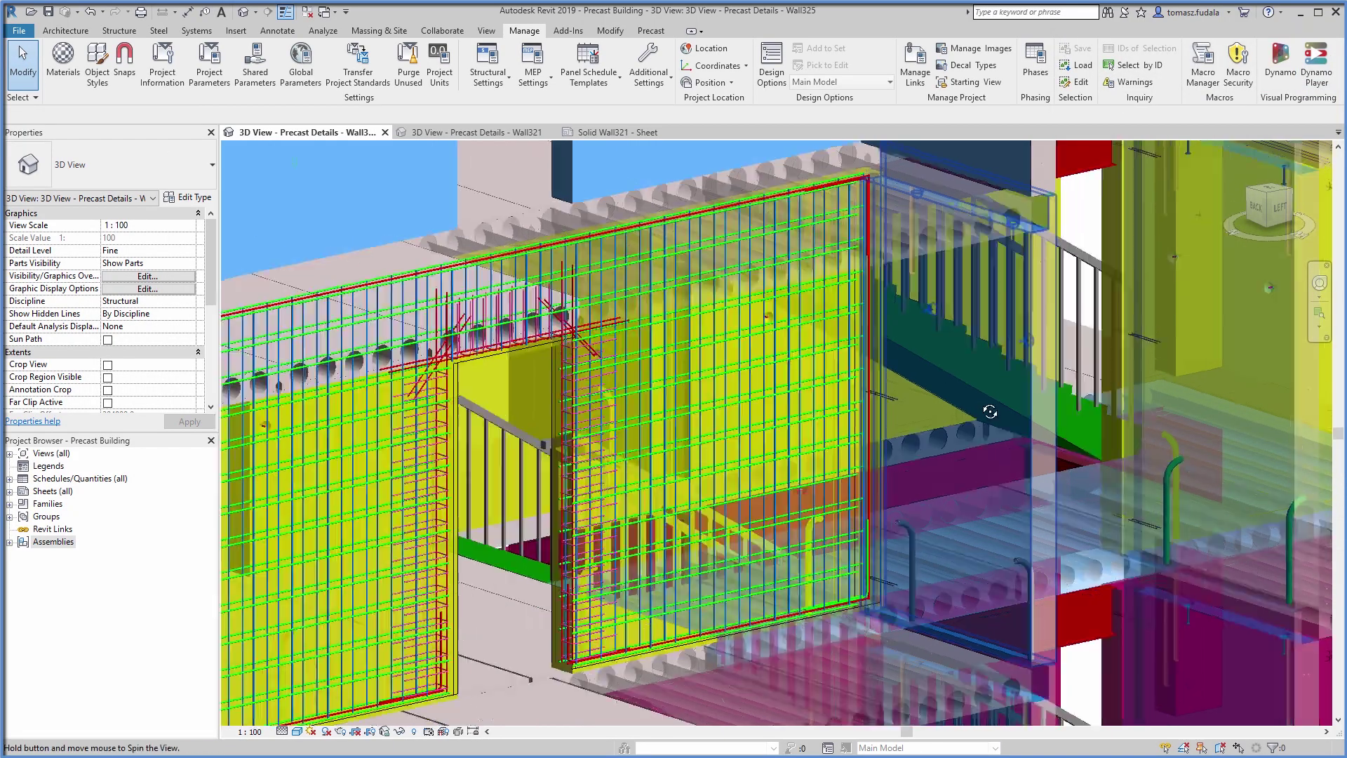
middle_click_drag(737, 421, 941, 392, "shift")
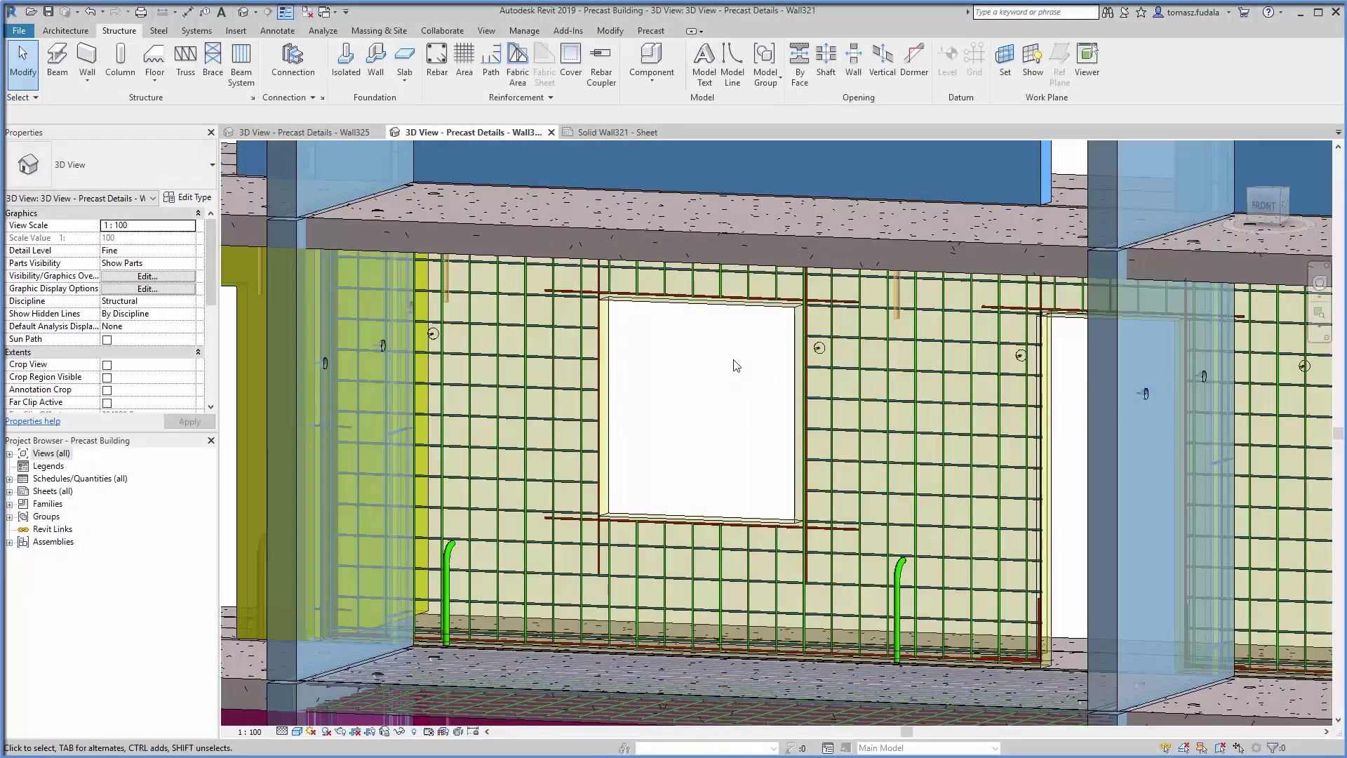
Step: Review the Solid Wall321 sheet and Wall325 view, then upload the revised Precast Building.rvt
left_click(616, 131)
scroll(652, 347, "up", 3)
scroll(652, 347, "up", 3)
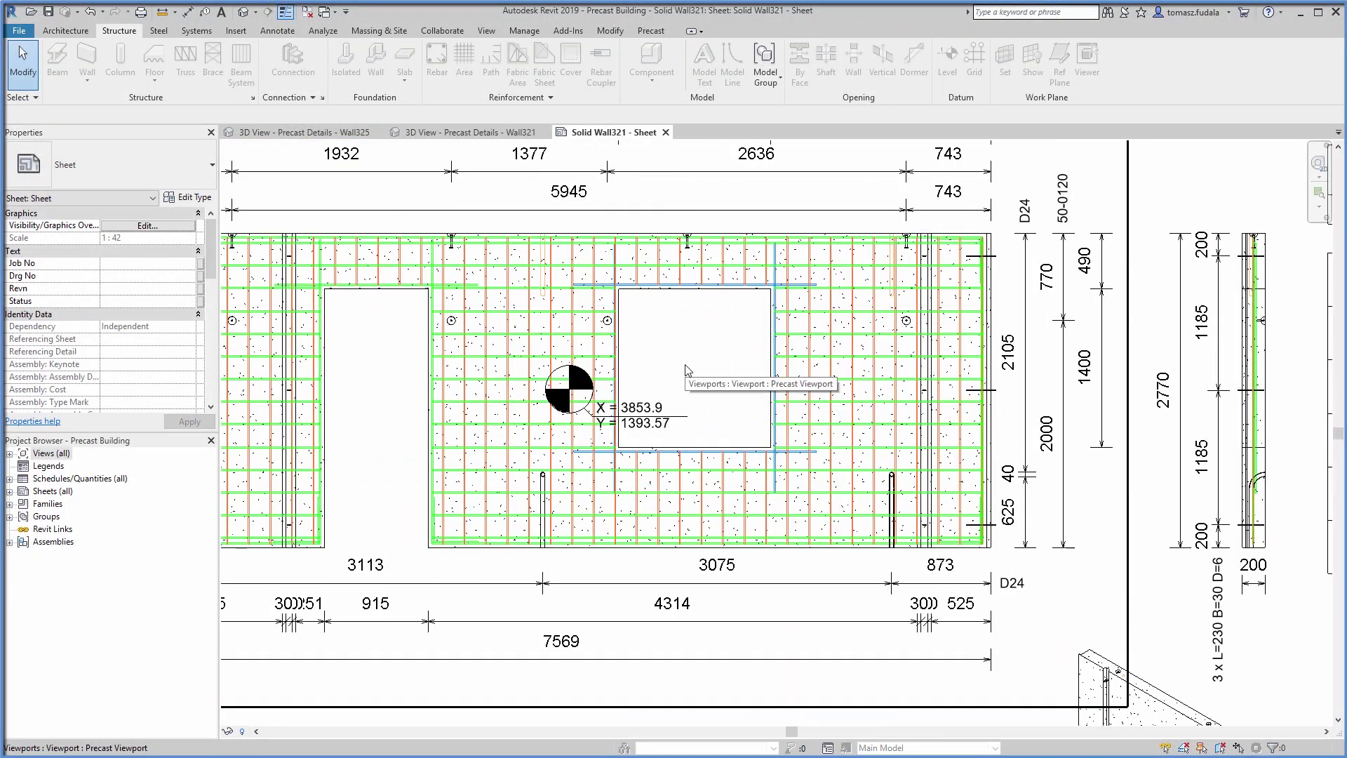
left_click(304, 132)
scroll(549, 224, "up", 4)
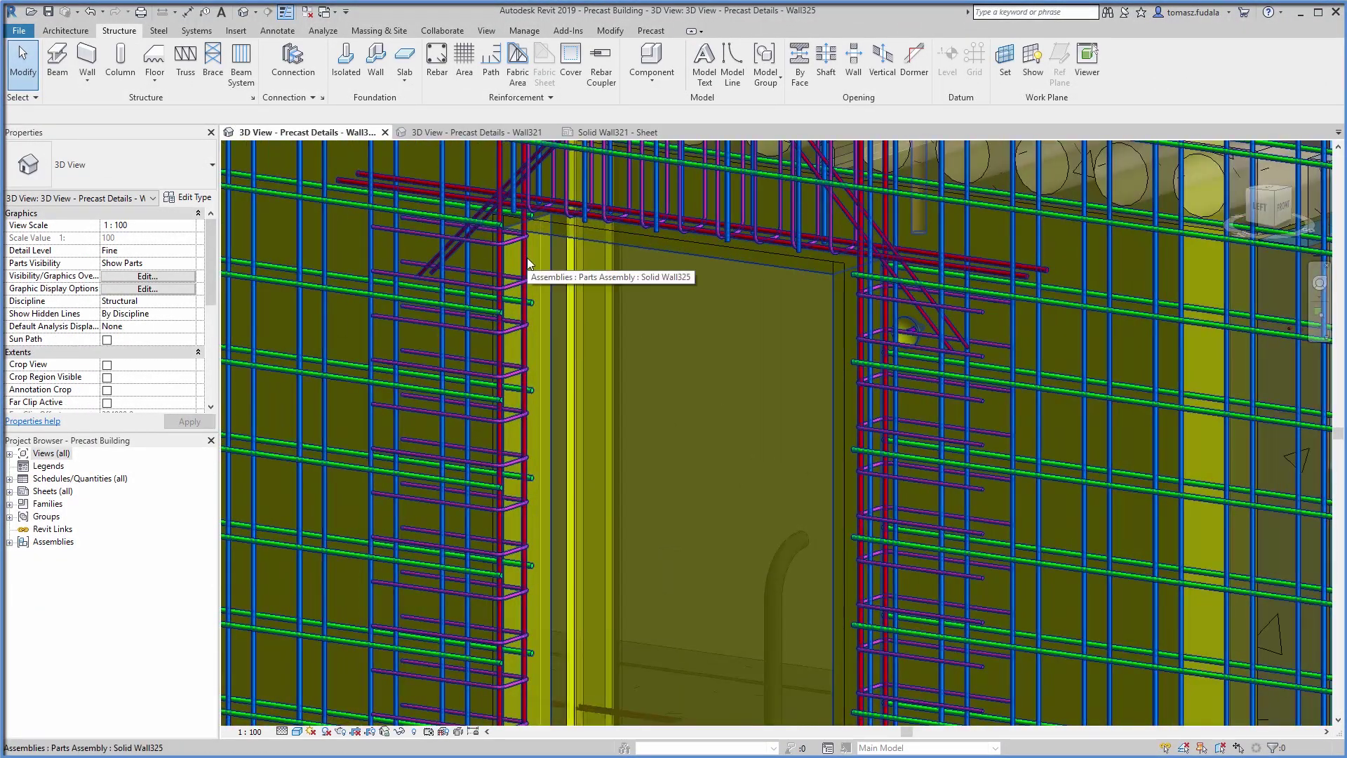
left_click(525, 260)
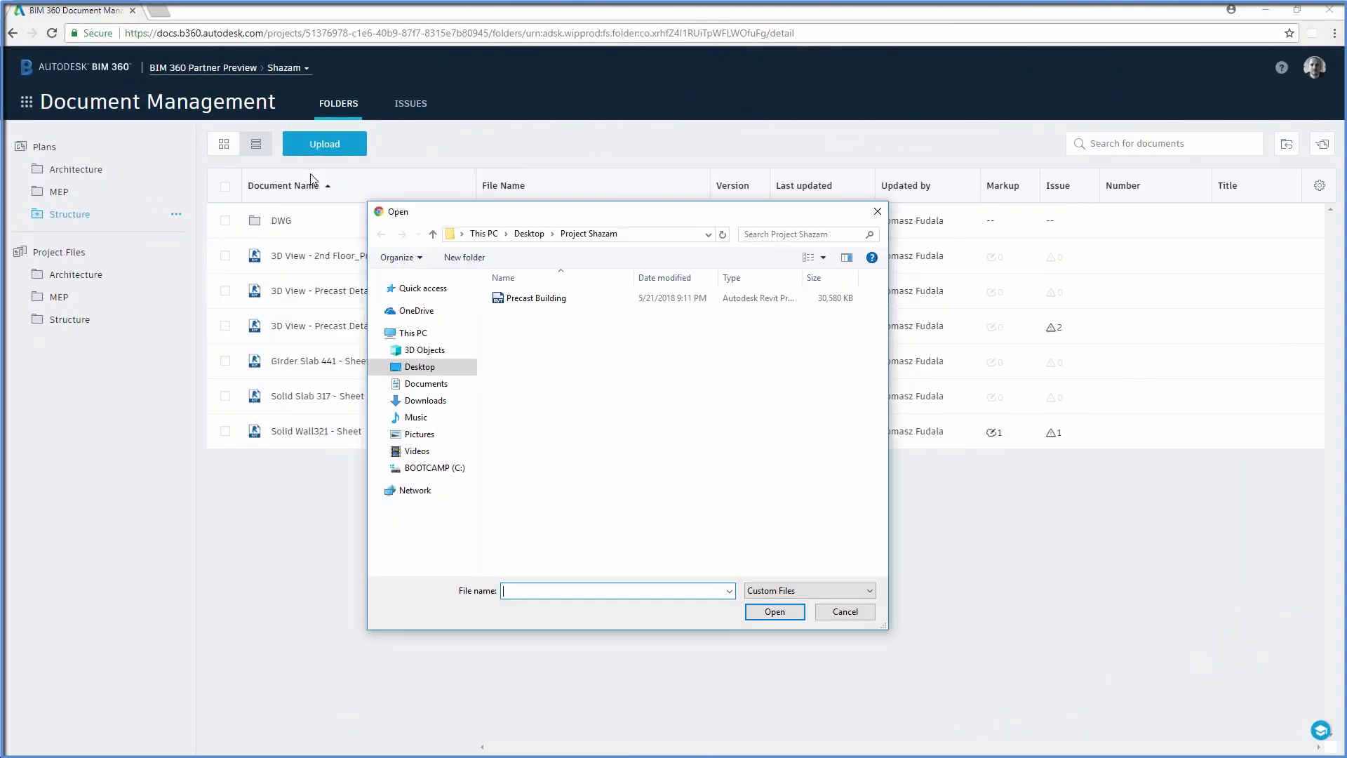
left_click(536, 298)
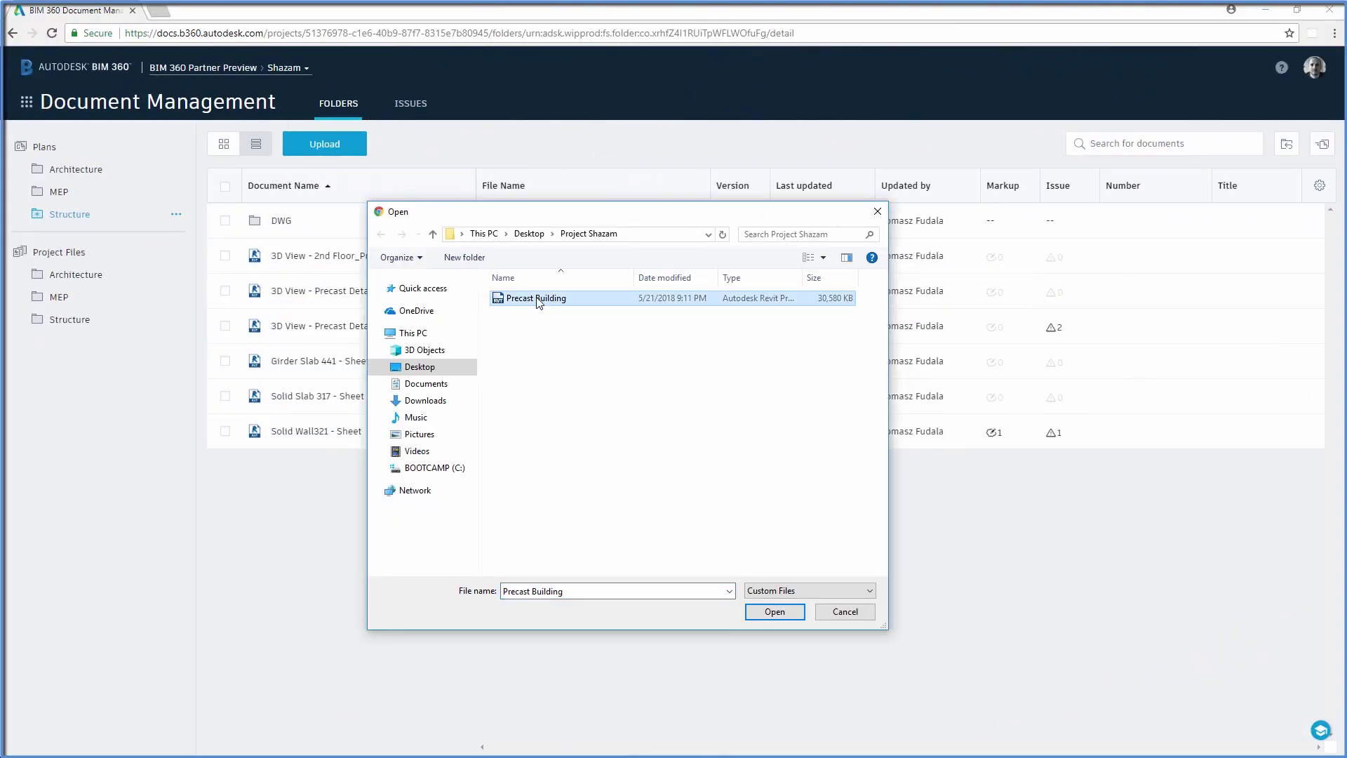
left_click(773, 611)
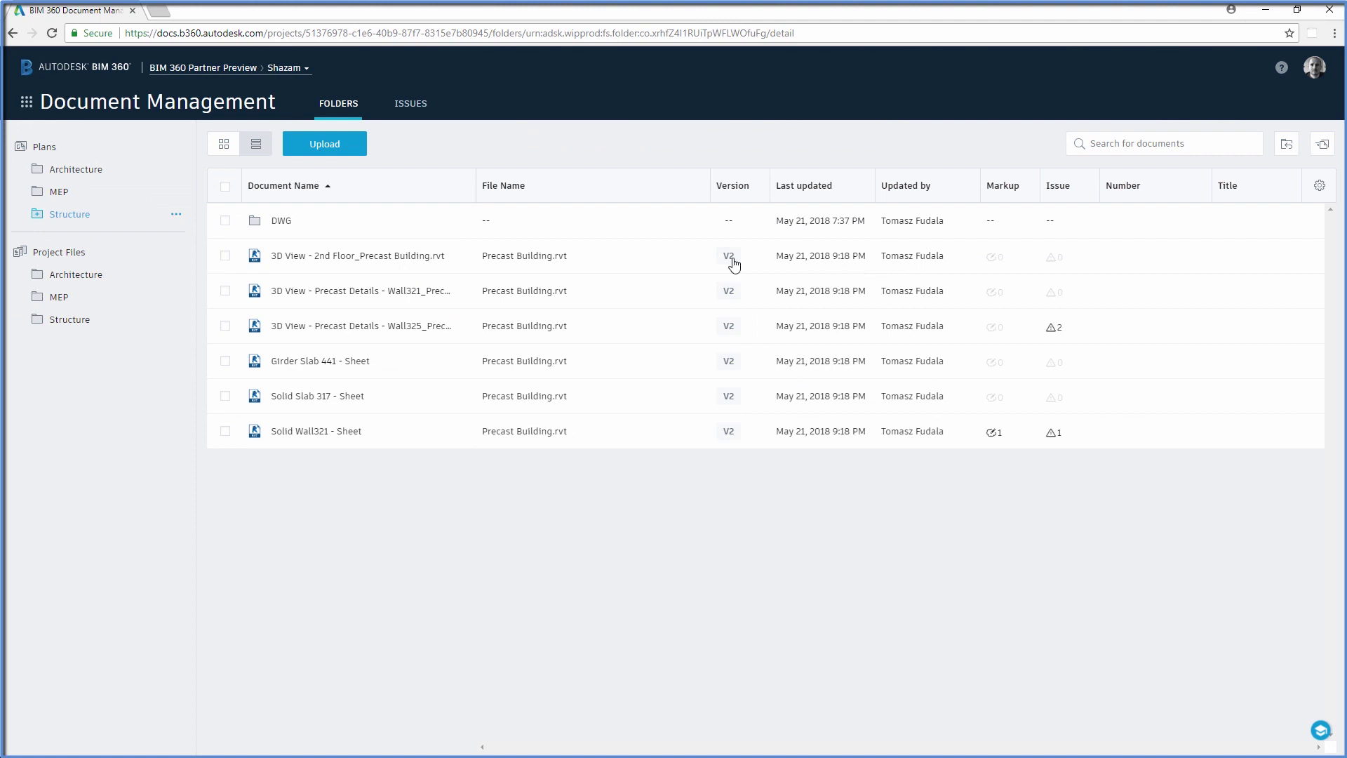
Step: Set issue #3 Add rebars to Answered, responding officially that rebars were added
left_click(684, 226)
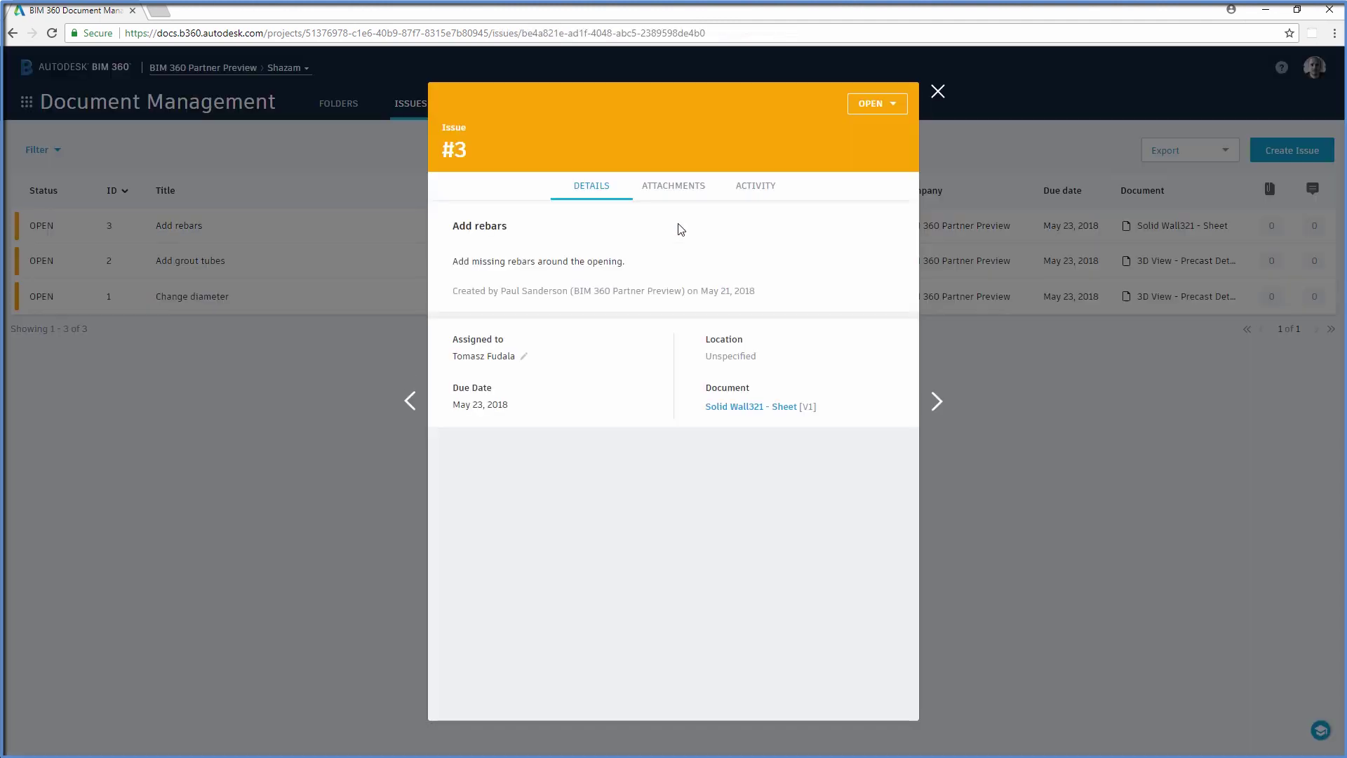
left_click(876, 103)
left_click(879, 130)
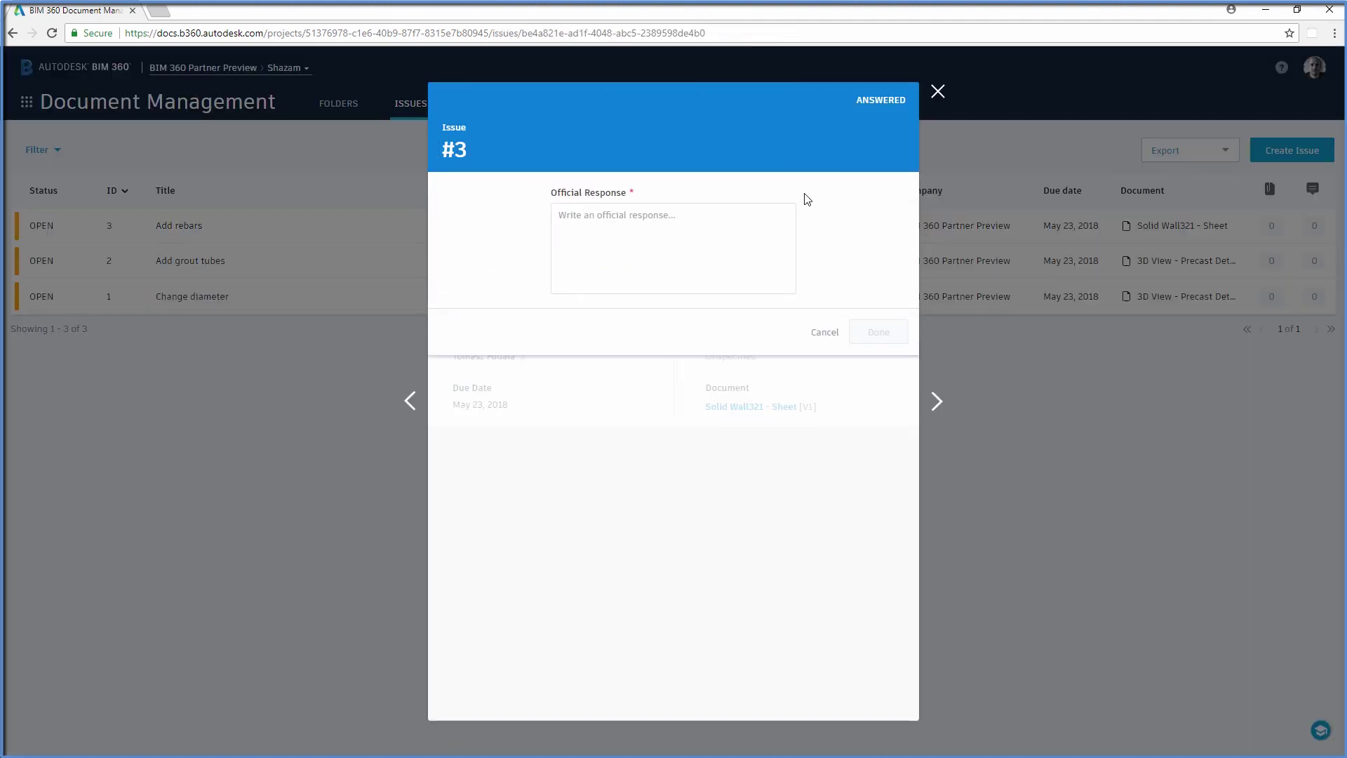
left_click(674, 247)
type("Rebars have been added.")
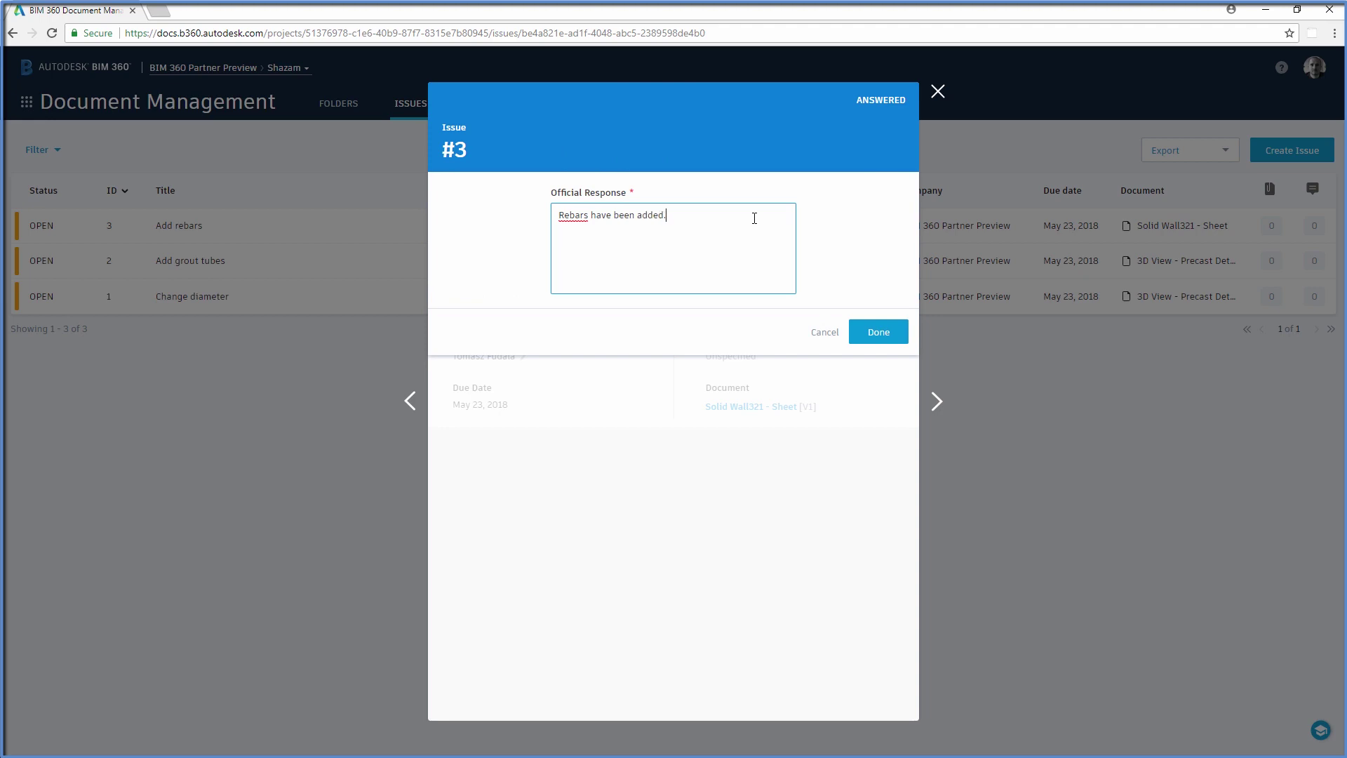
left_click(879, 332)
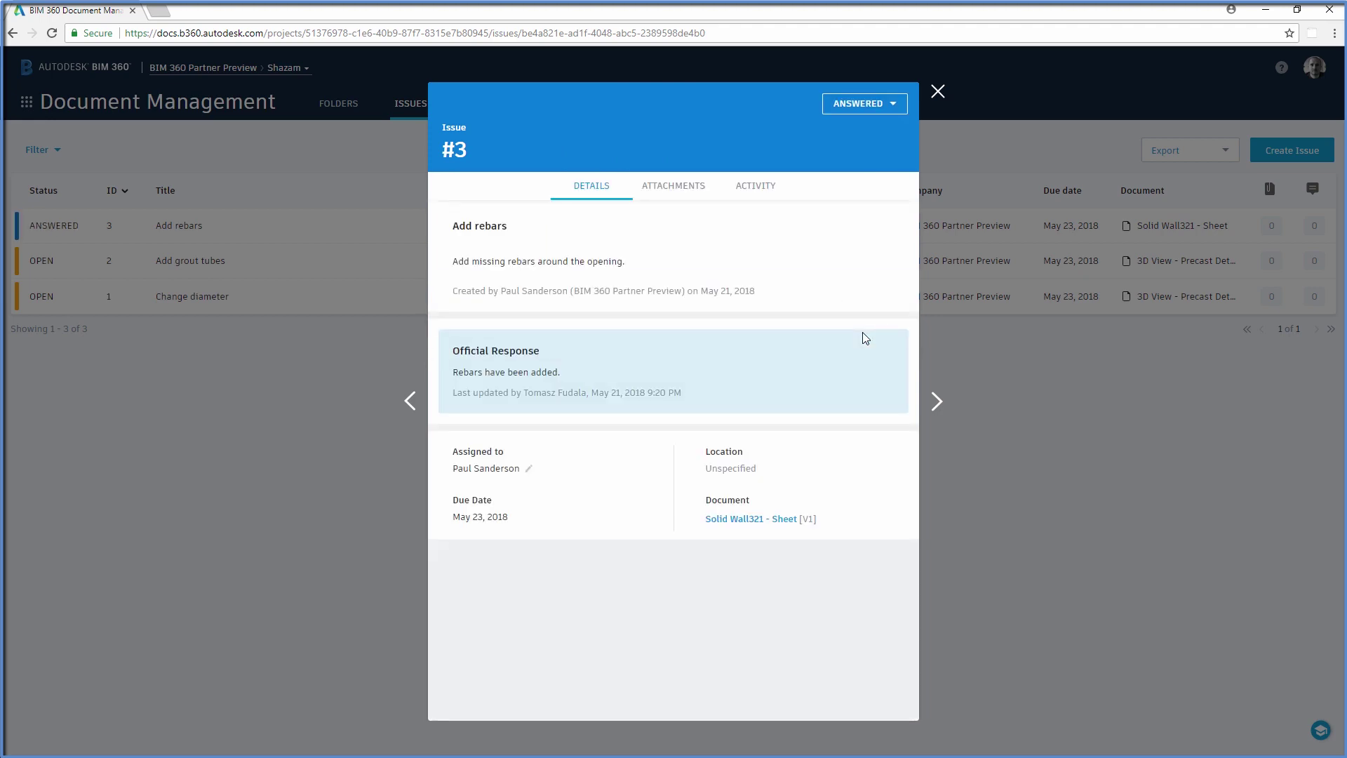
left_click(937, 91)
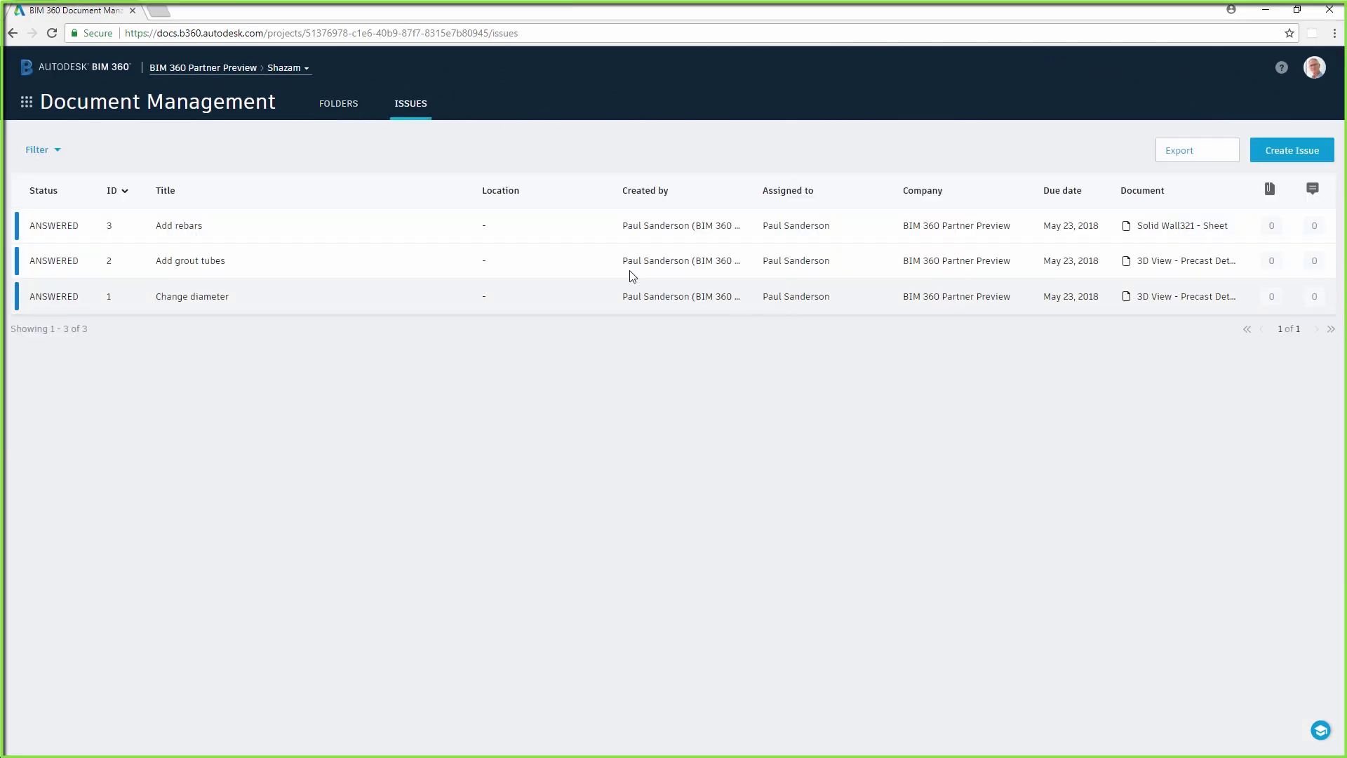
Step: Compare Wall325 3D view v2 with v1 as a tree, highlighting the three H12 rebars
left_click(338, 104)
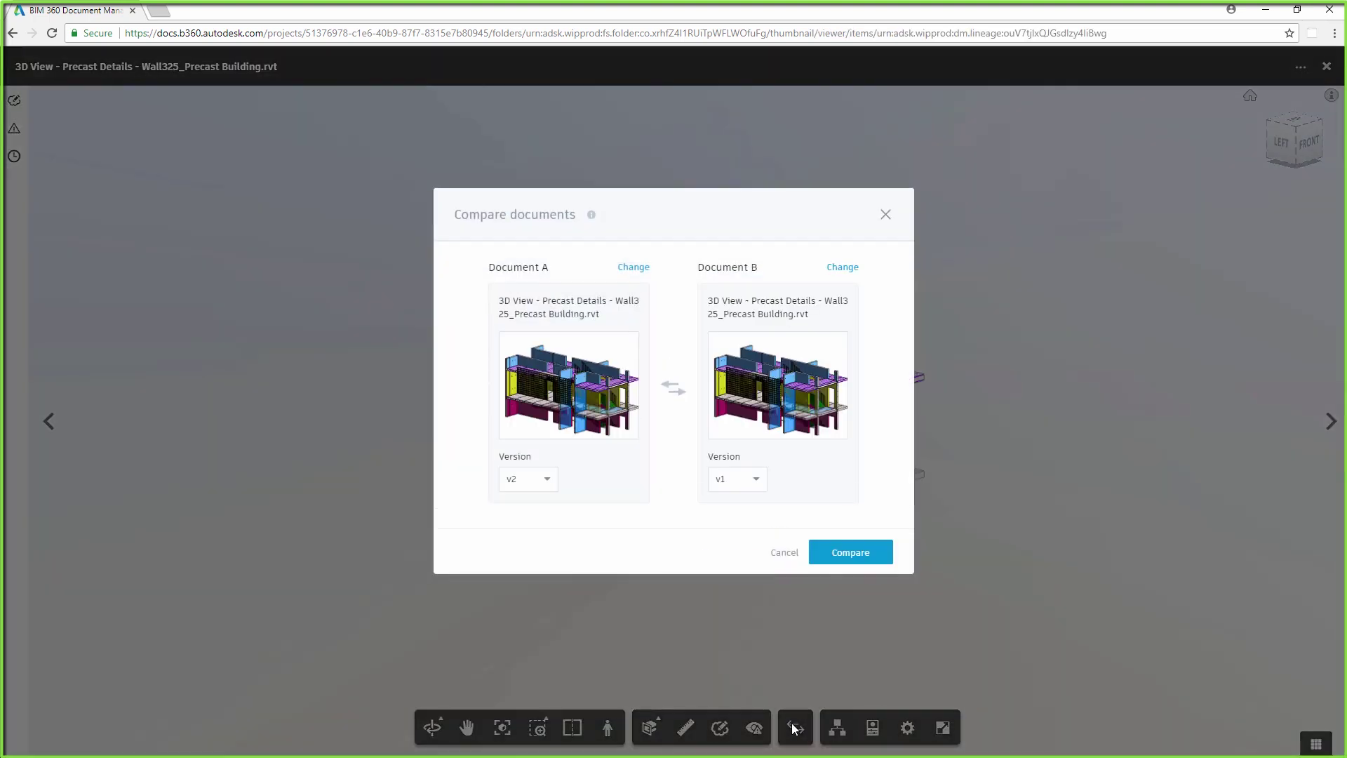
left_click(866, 560)
scroll(642, 430, "up", 5)
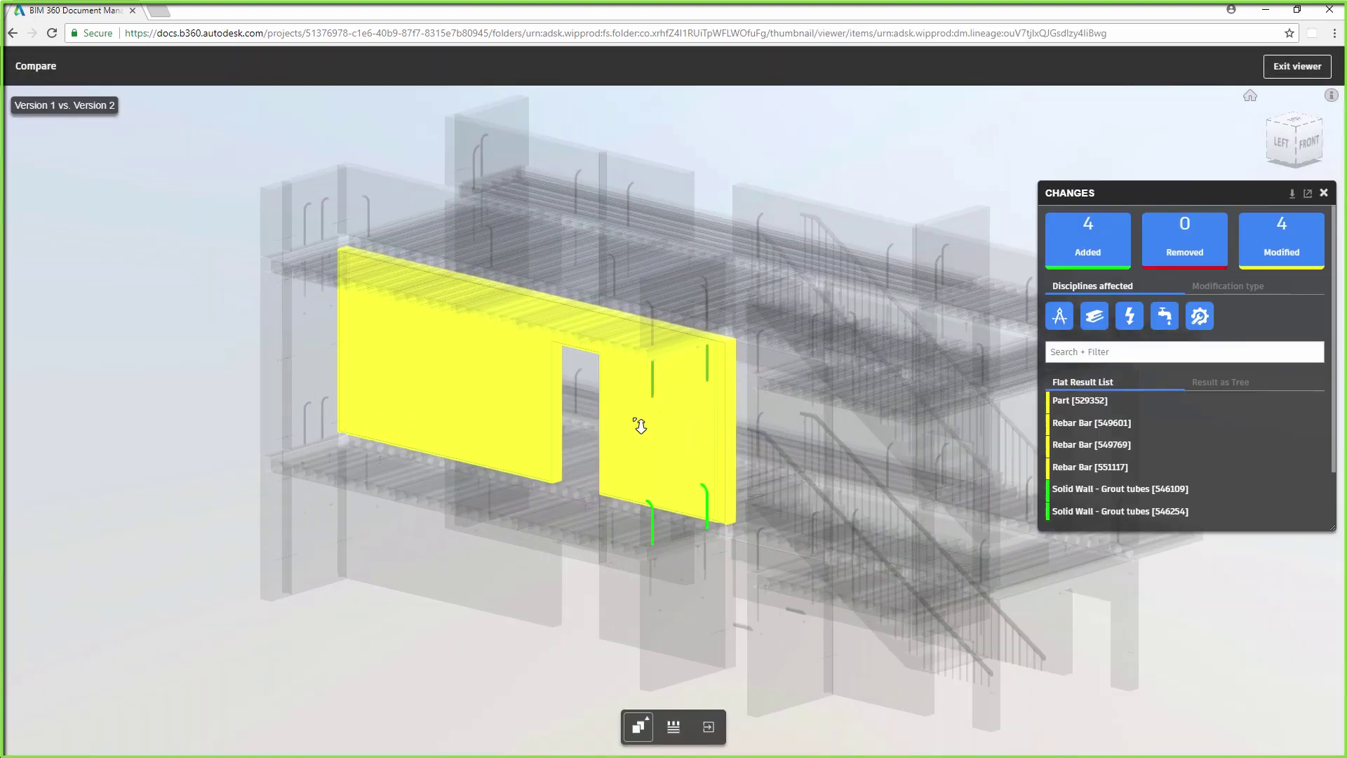
left_click_drag(642, 430, 643, 479)
left_click(1220, 382)
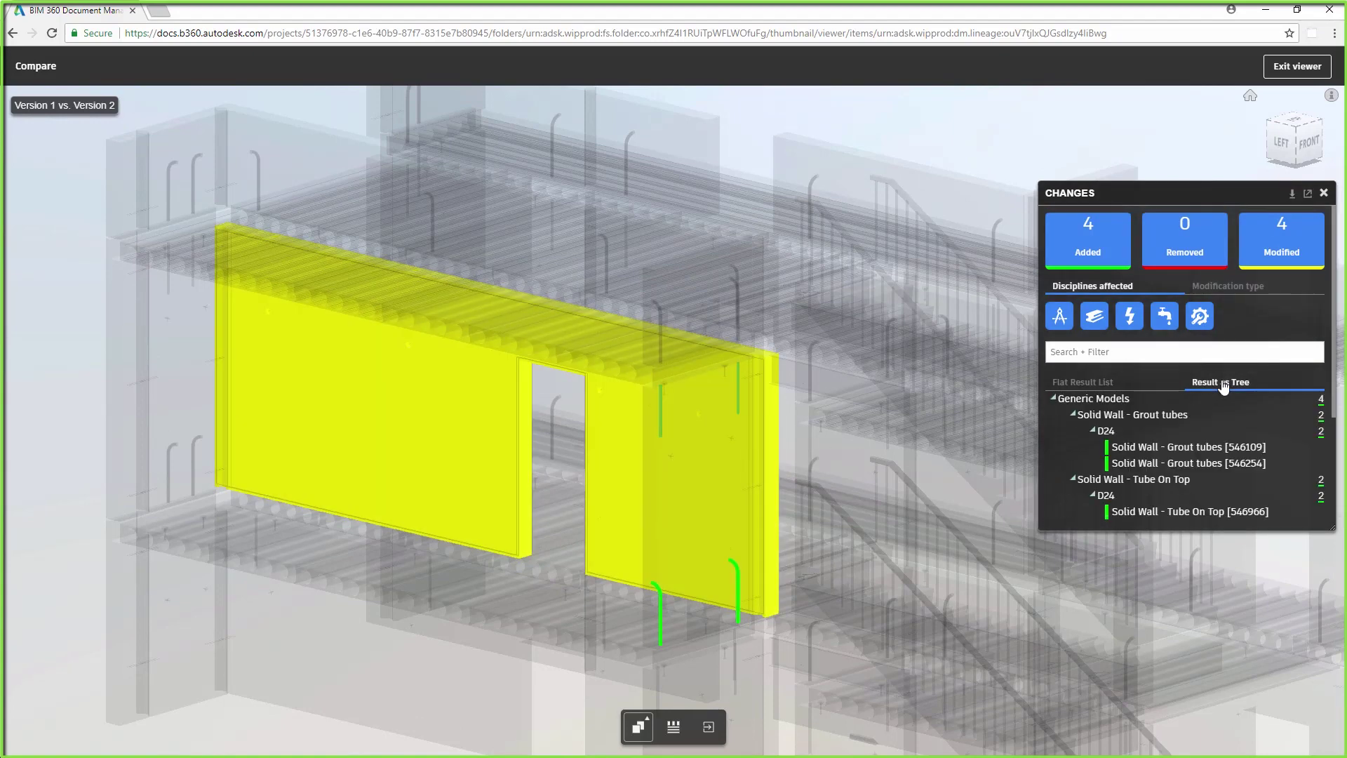
scroll(1215, 419, "down", 2)
scroll(1215, 423, "down", 3)
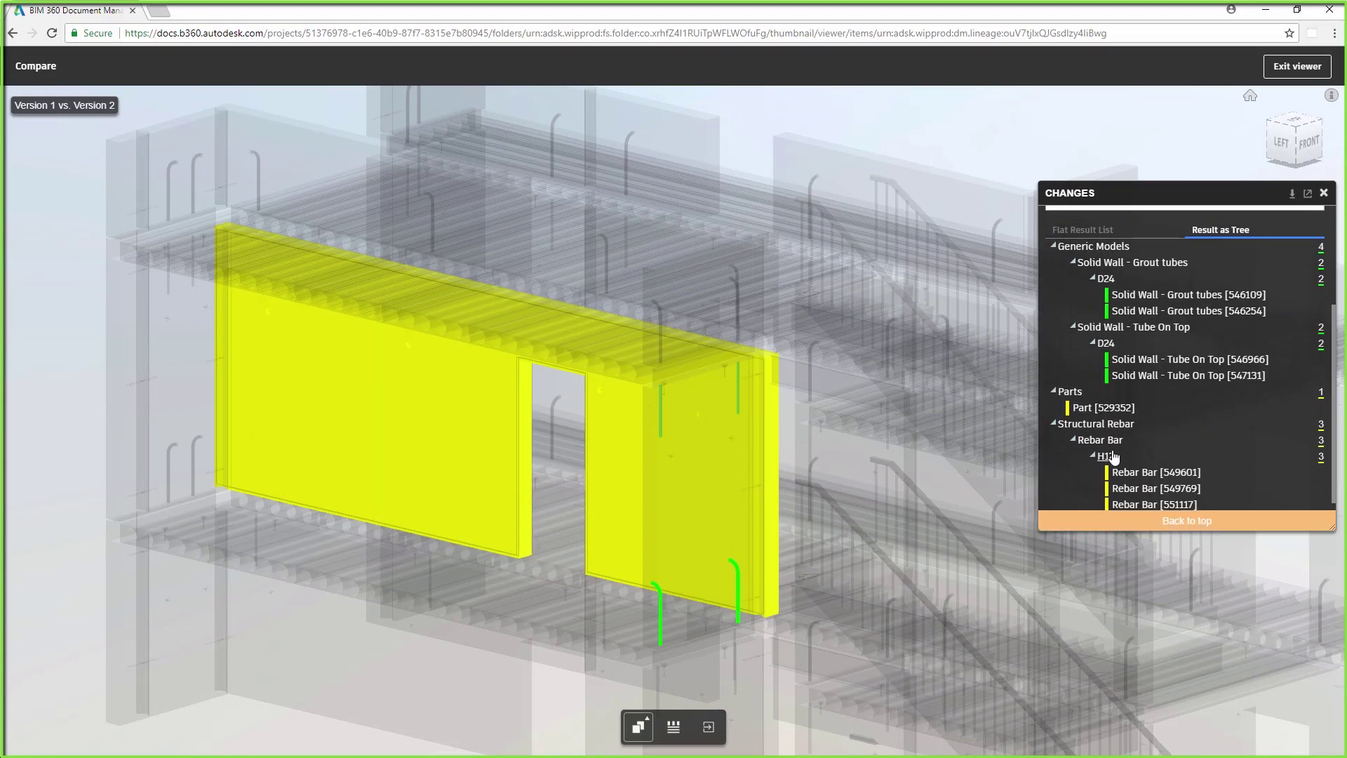
left_click(1113, 456)
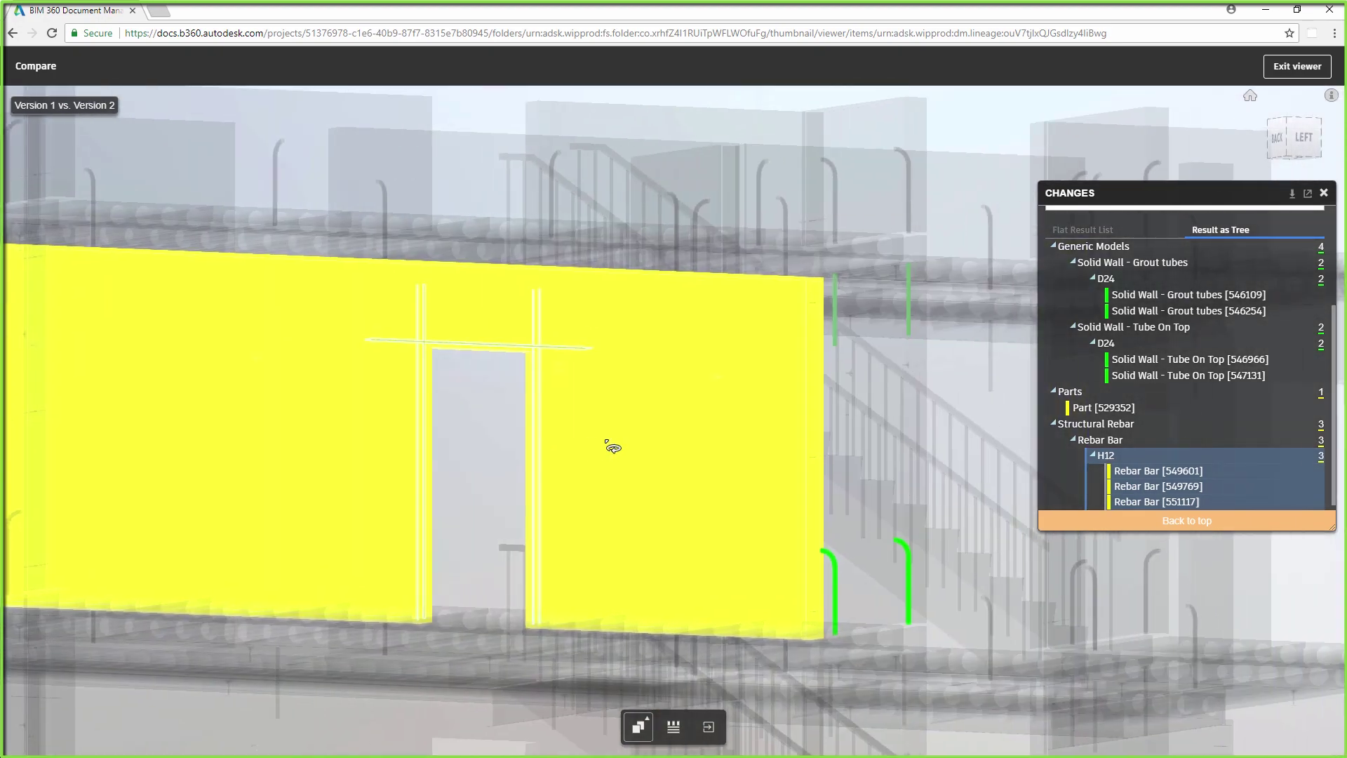
left_click_drag(760, 441, 707, 503)
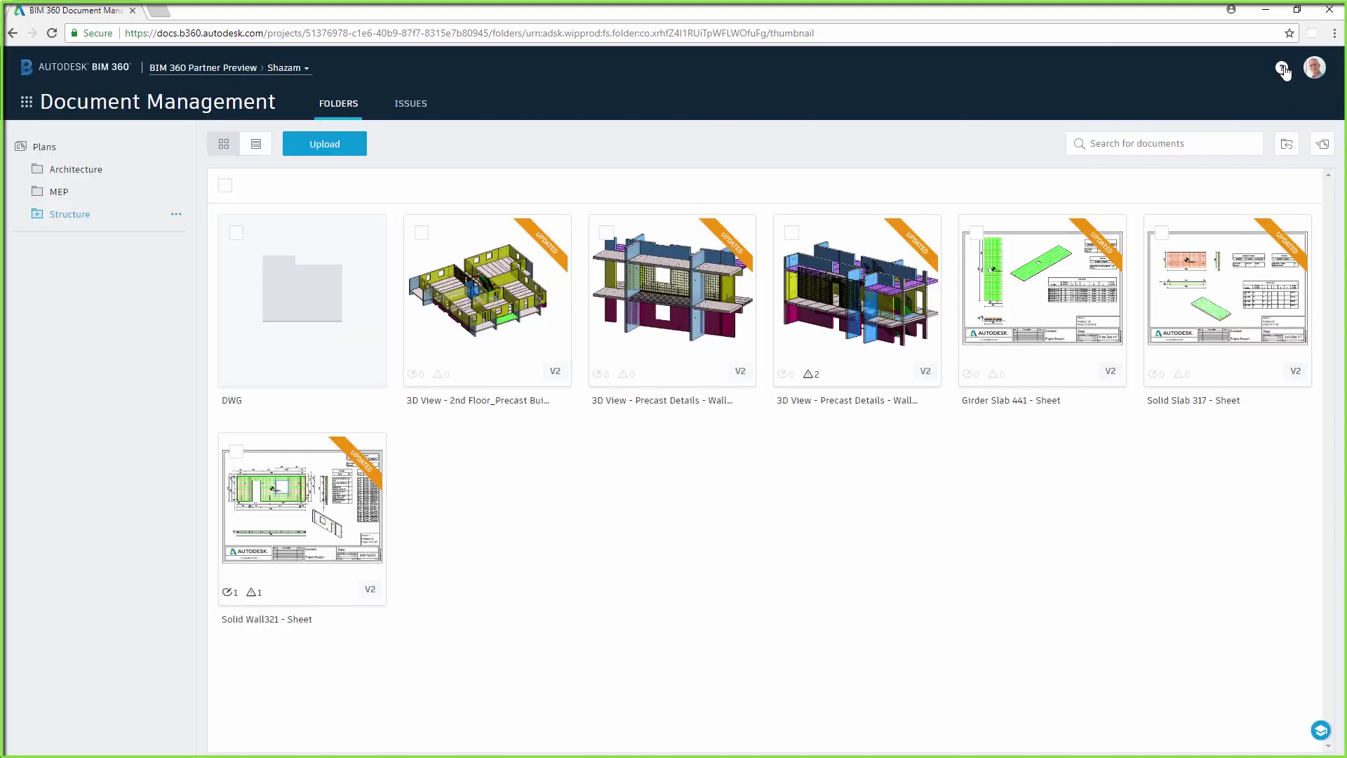
Step: Compare Wall321 3D view versions, hiding modified results to inspect the four added rebars
left_click(672, 295)
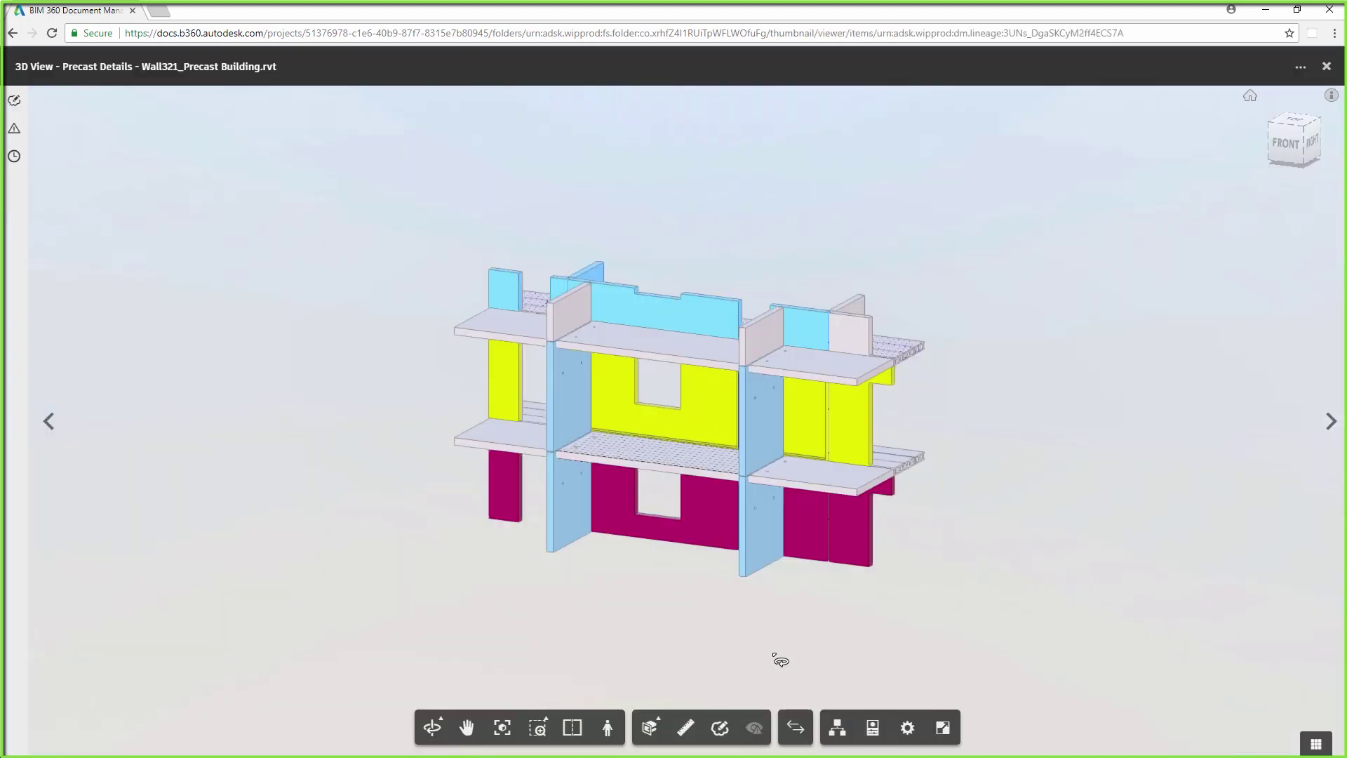
left_click(797, 728)
left_click(853, 720)
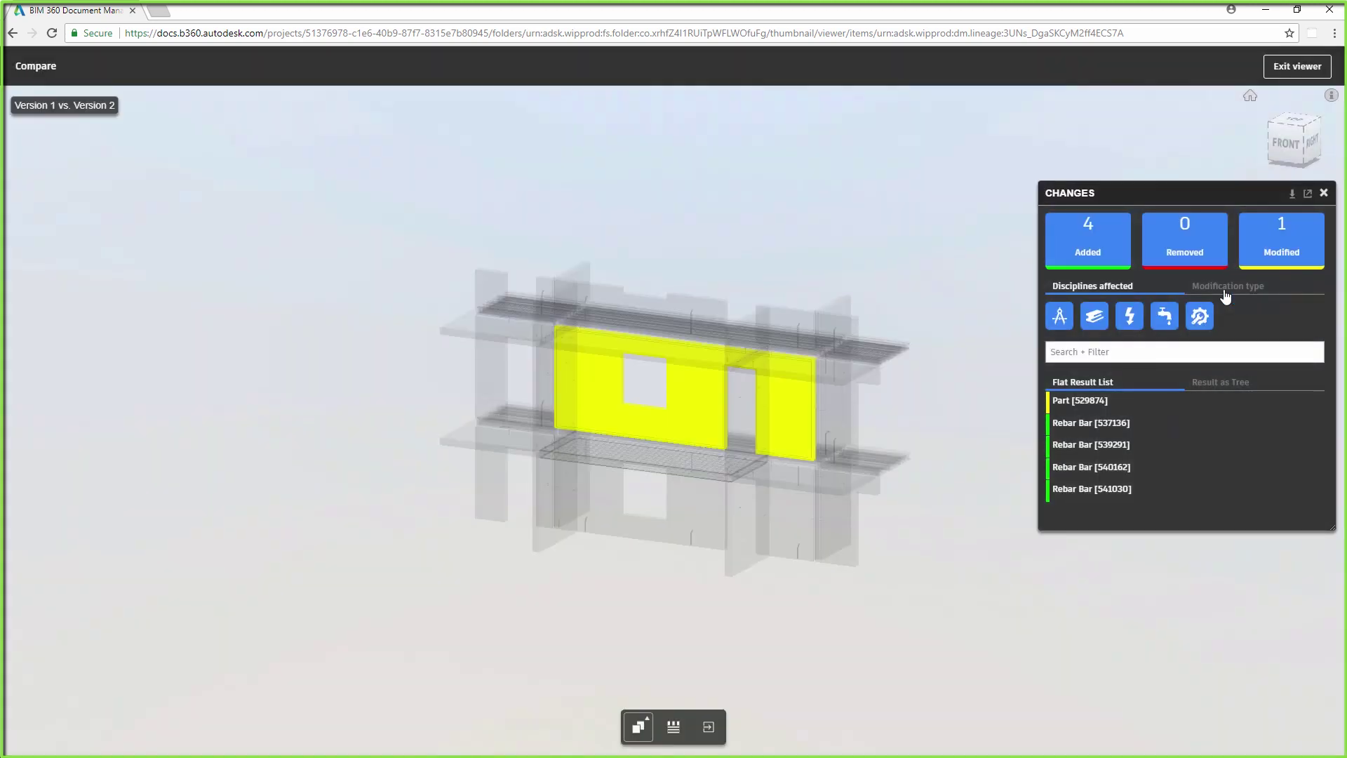
left_click(1266, 253)
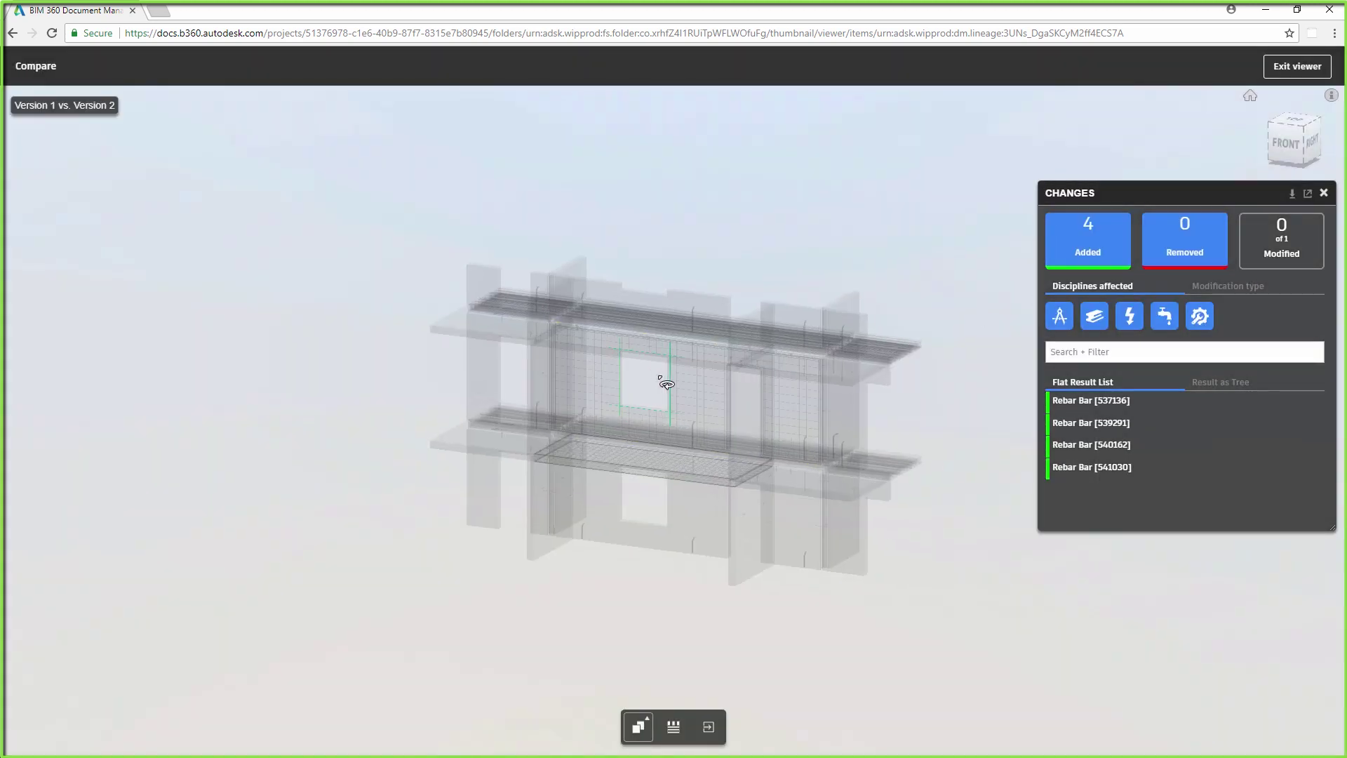
scroll(645, 368, "up", 3)
scroll(653, 375, "up", 3)
scroll(663, 381, "up", 3)
left_click_drag(664, 384, 635, 367)
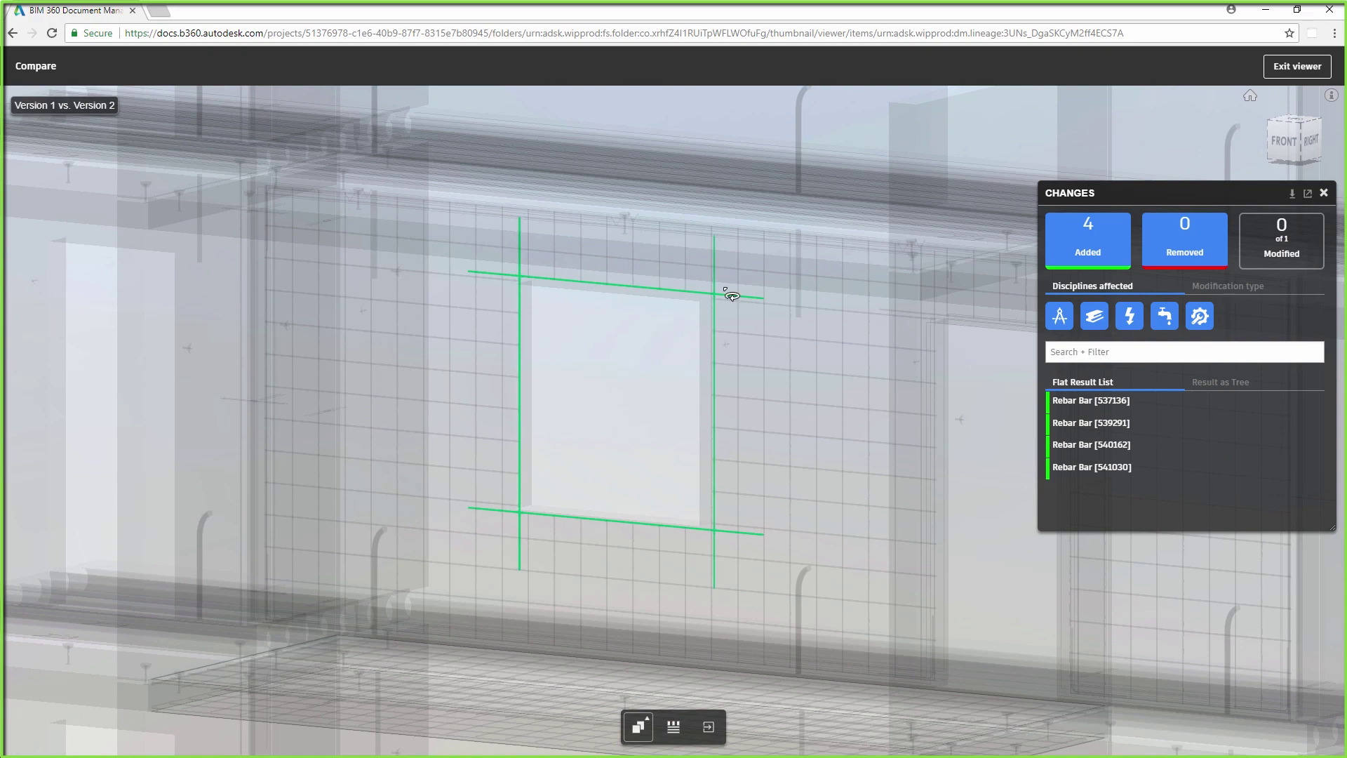
left_click(1282, 71)
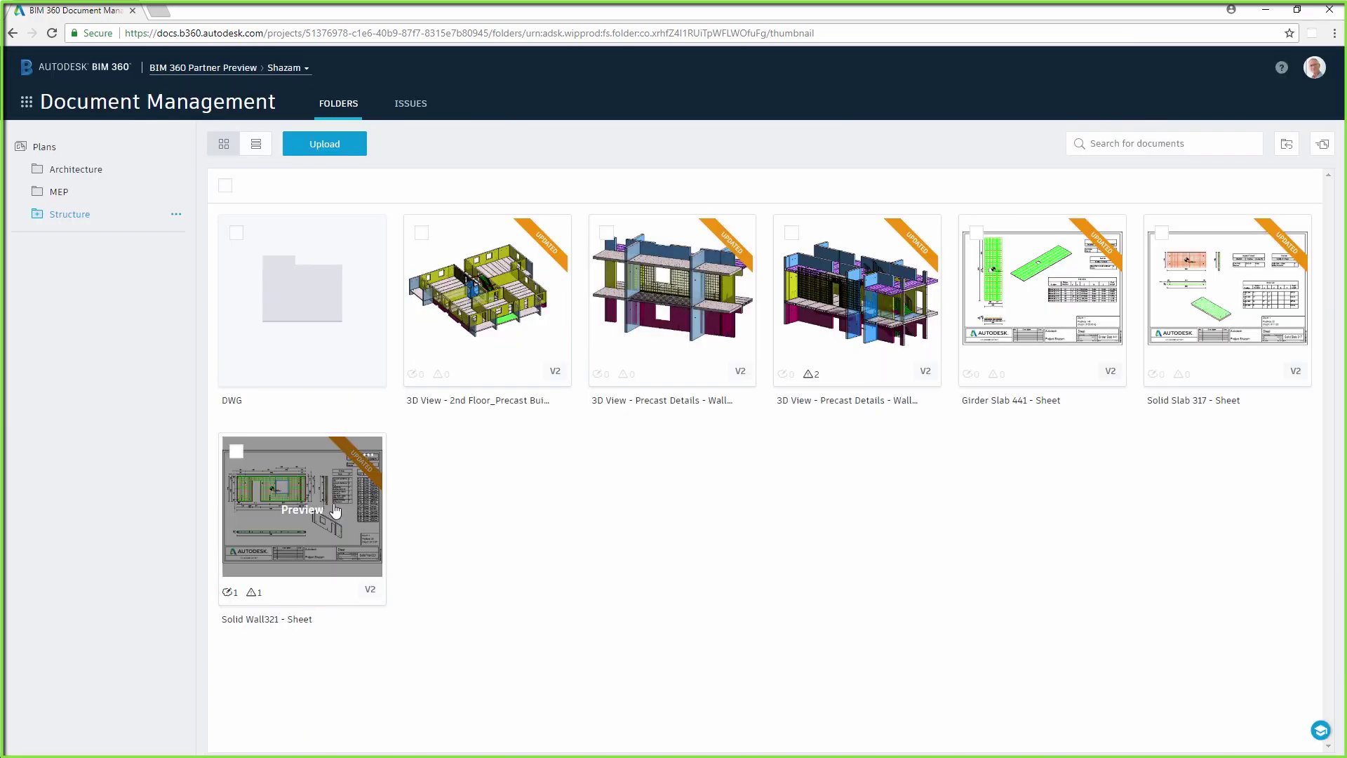
Step: Archive the published Add rebars markup from the Solid Wall321 sheet's Markups list
left_click(302, 505)
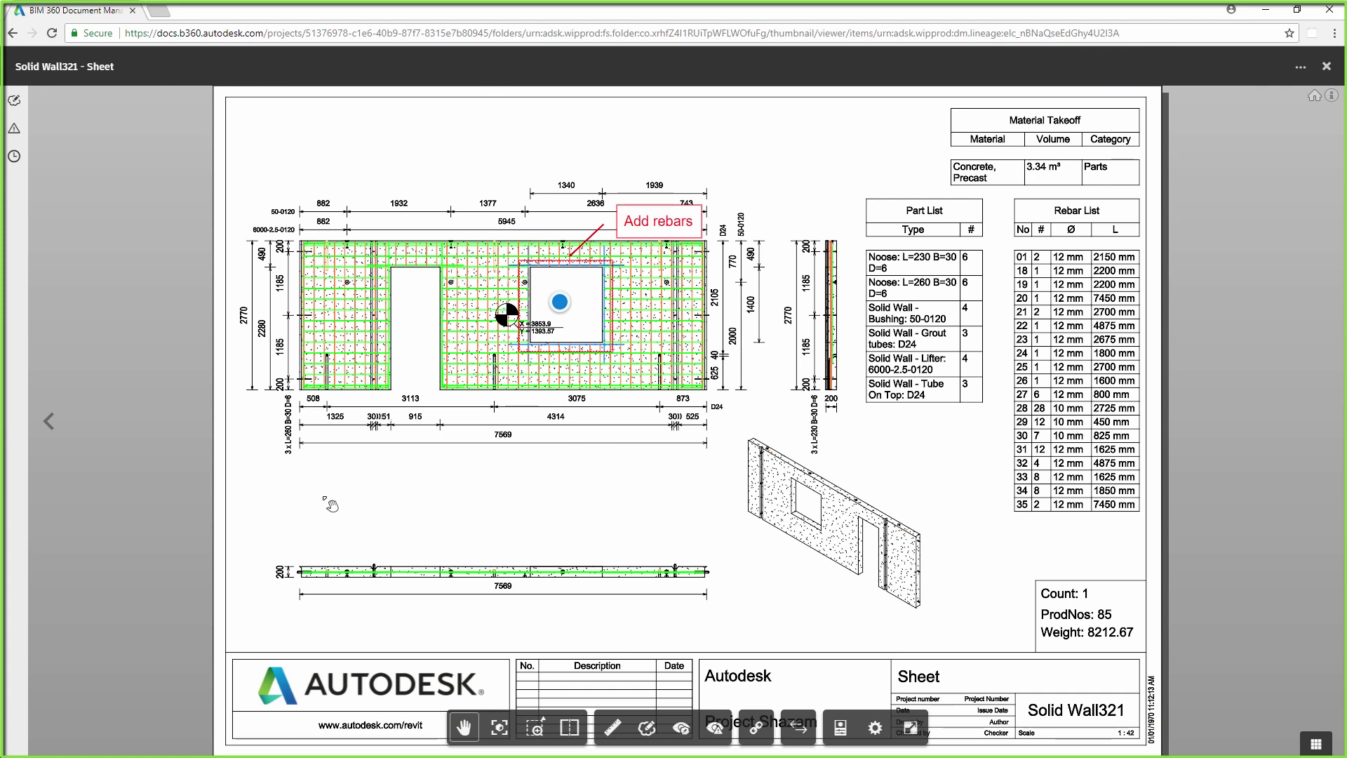
left_click(14, 100)
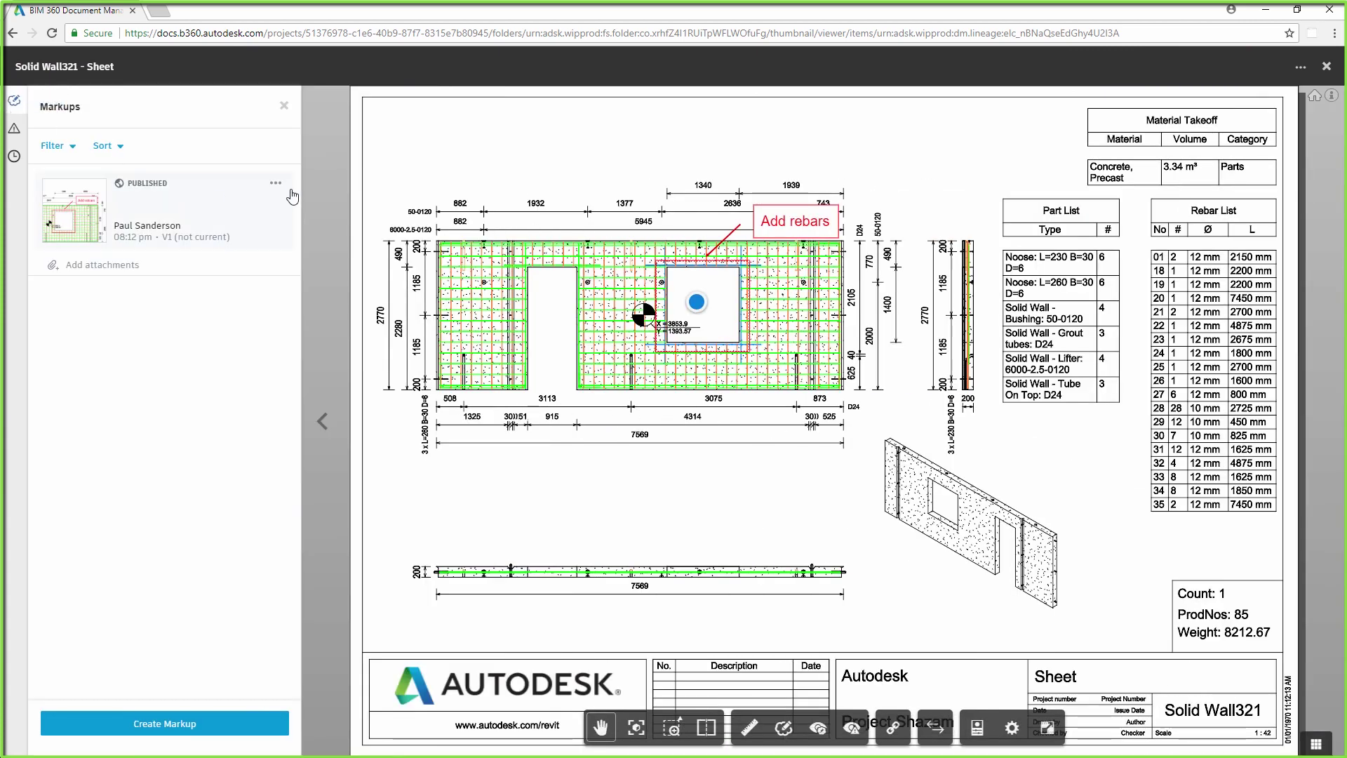
left_click(268, 218)
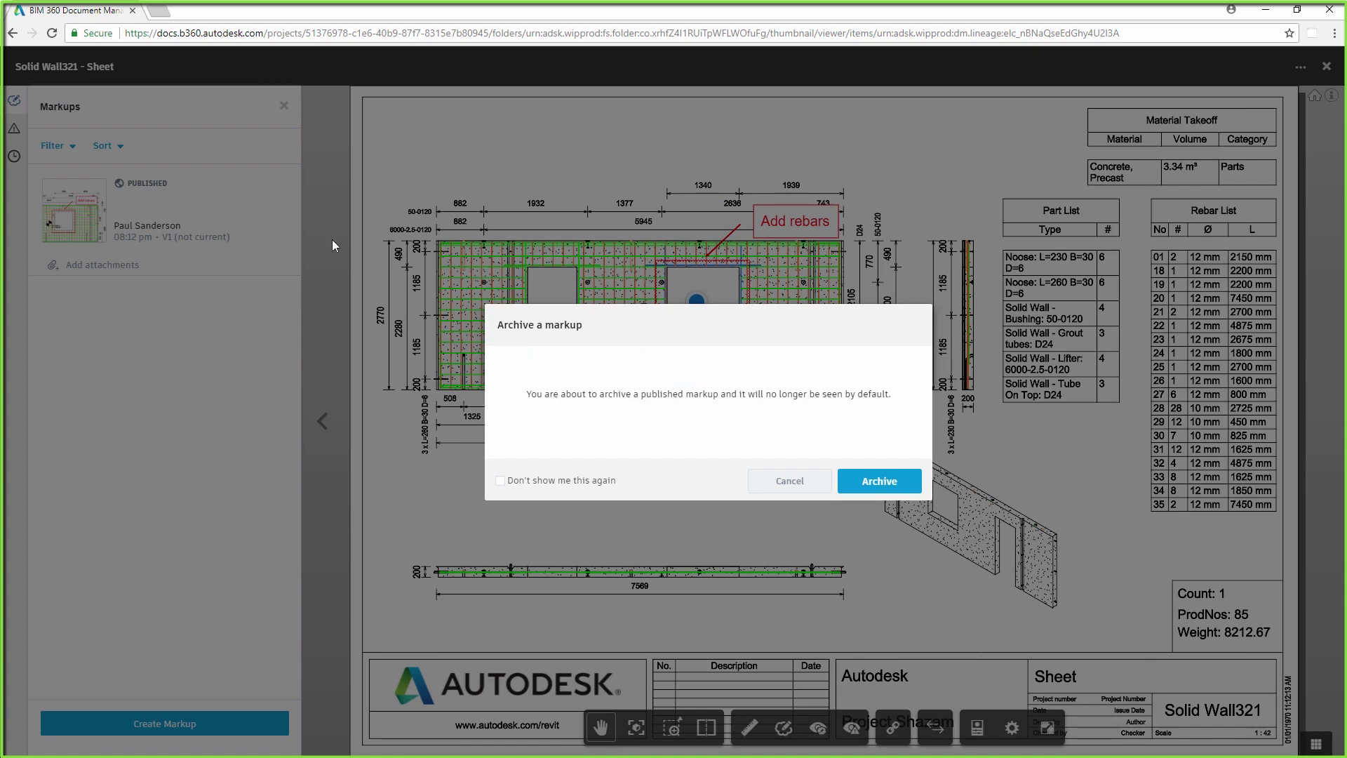
left_click(880, 483)
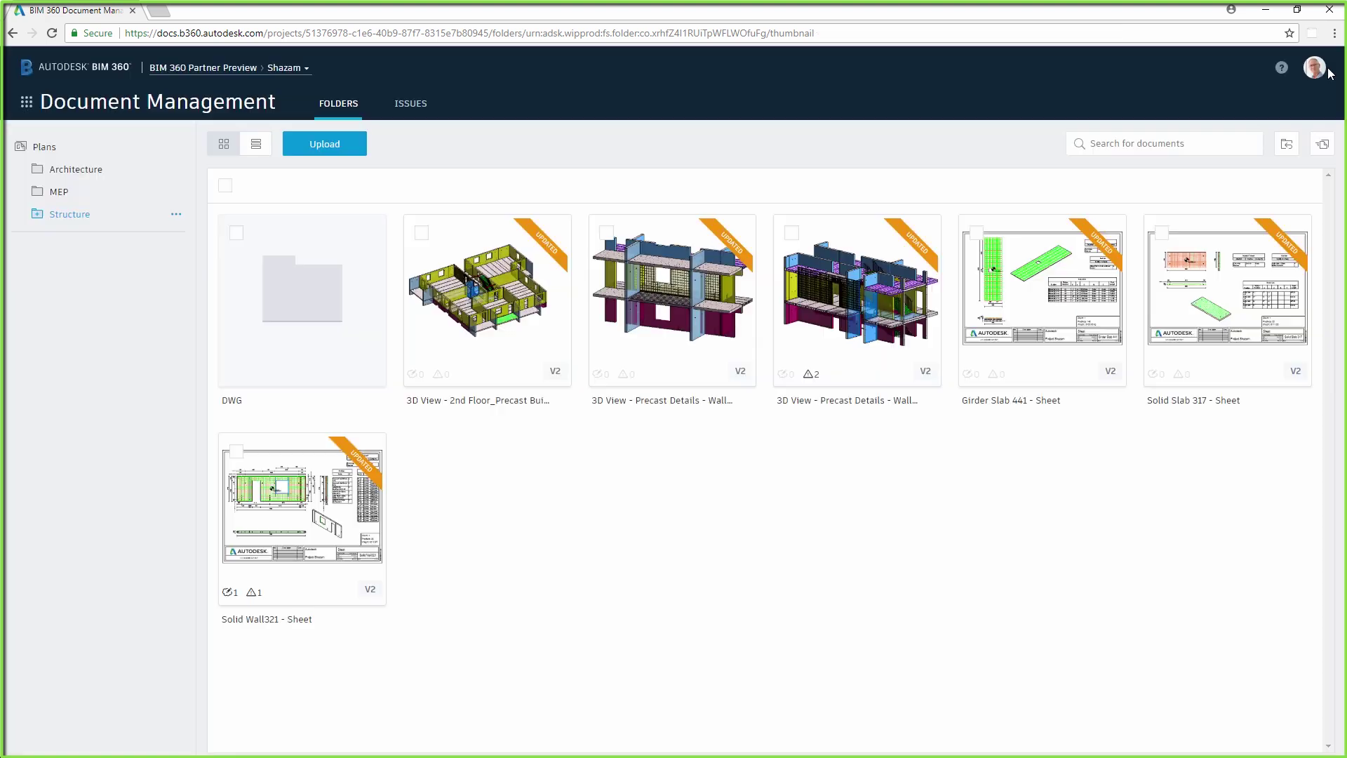
Step: Leave the sheet, open issue #3 Add rebars, and start changing its status to Closed
left_click(1327, 66)
left_click(410, 102)
left_click(653, 225)
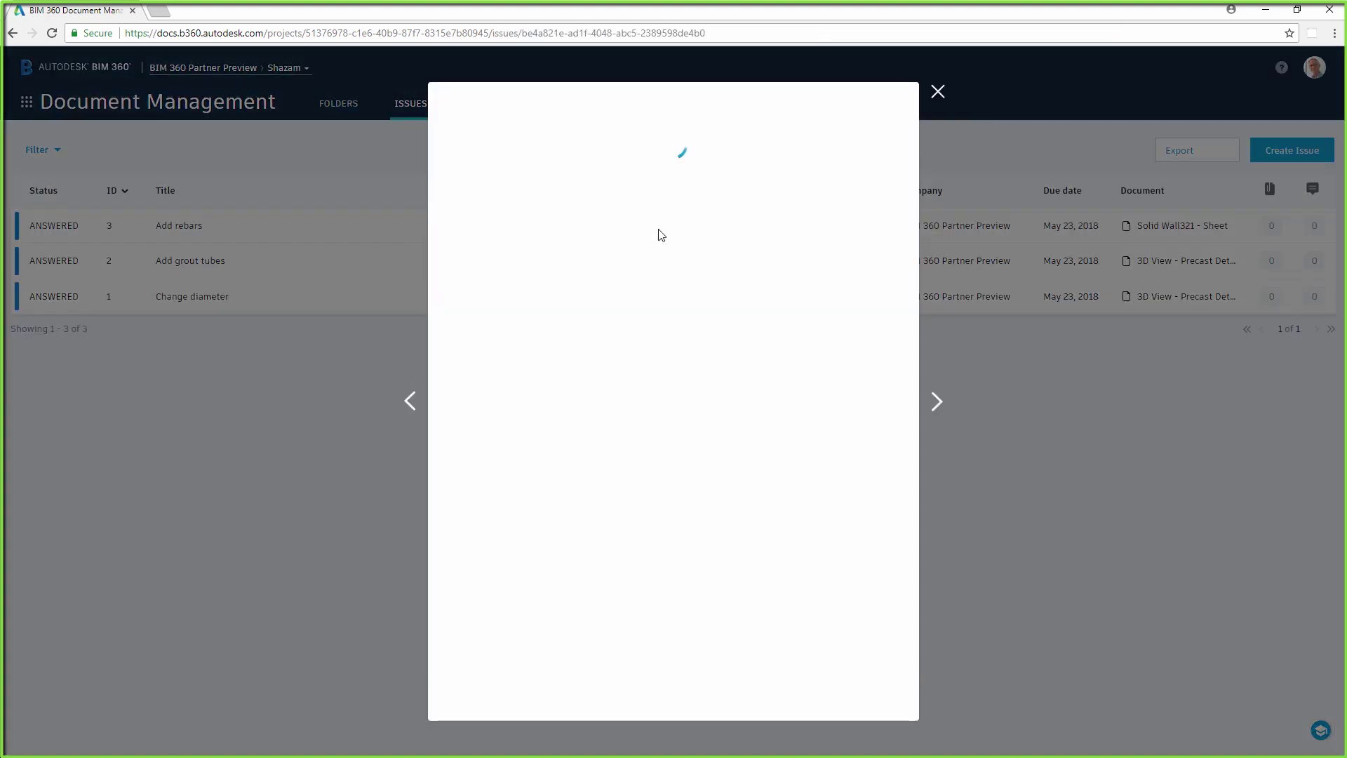
left_click(890, 115)
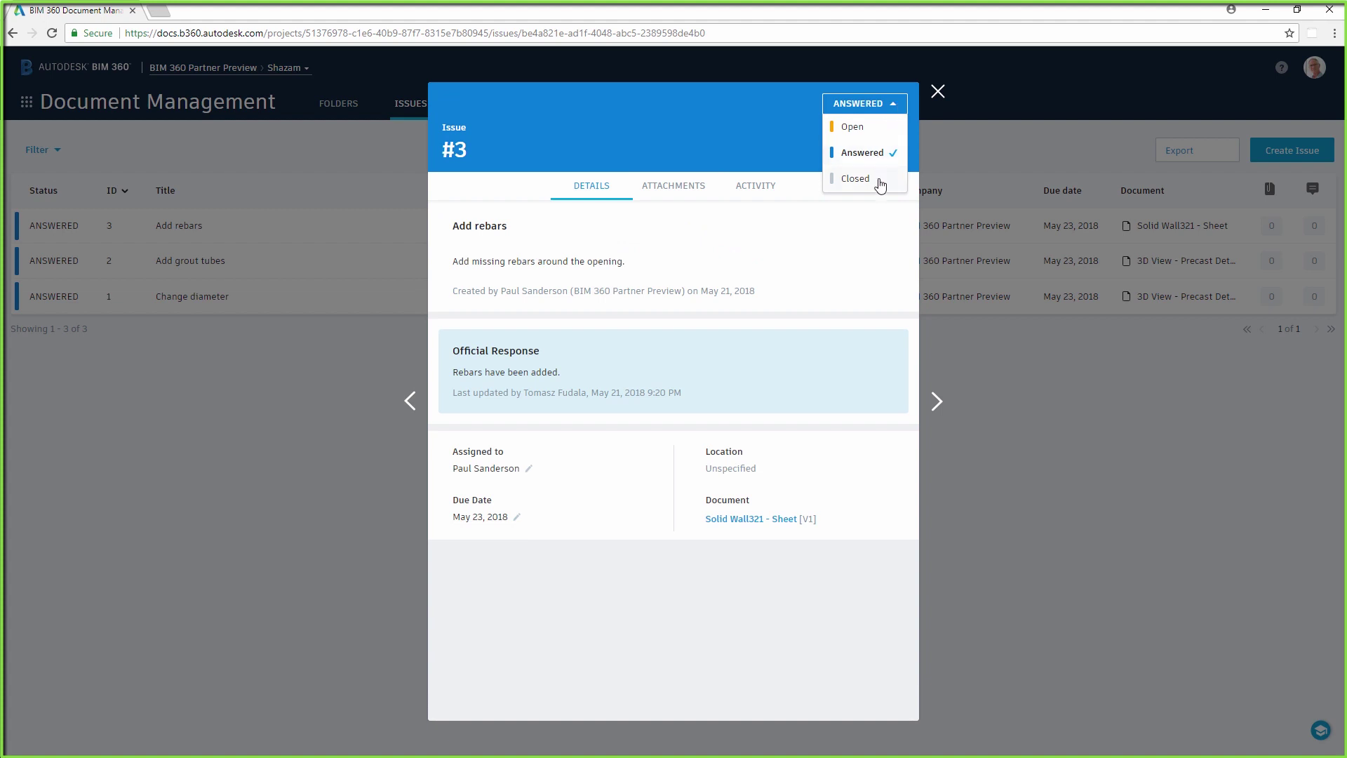